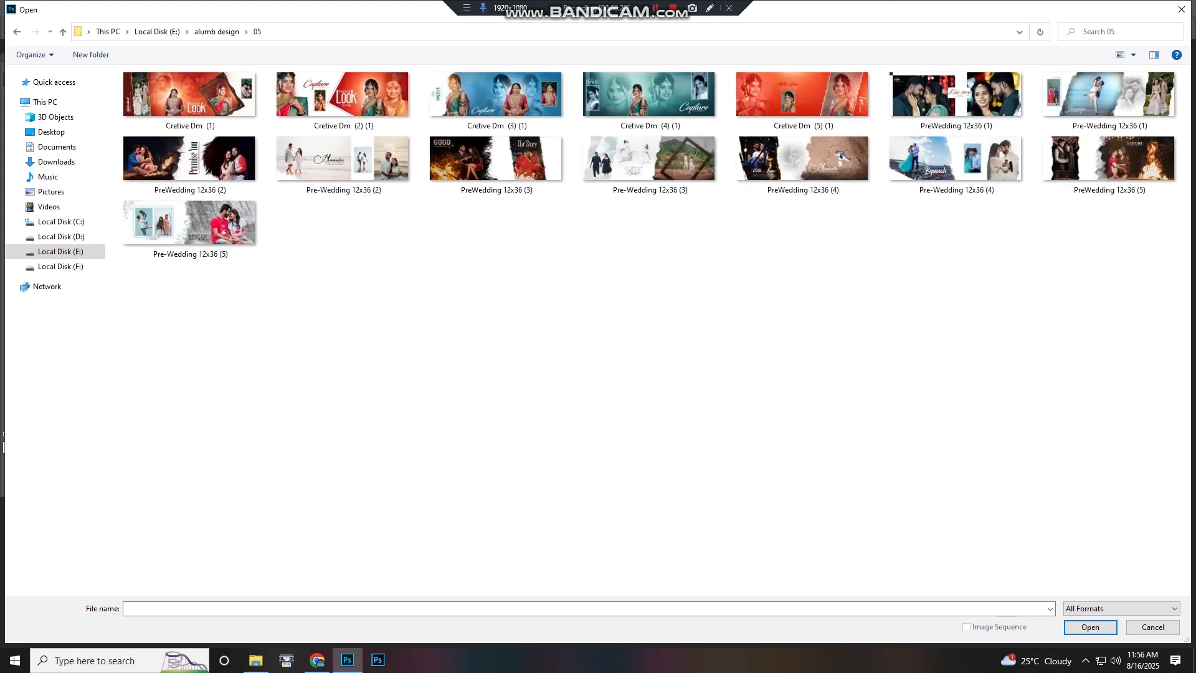
Open all the album design files in the 05 folder at once
key("ctrl+a")
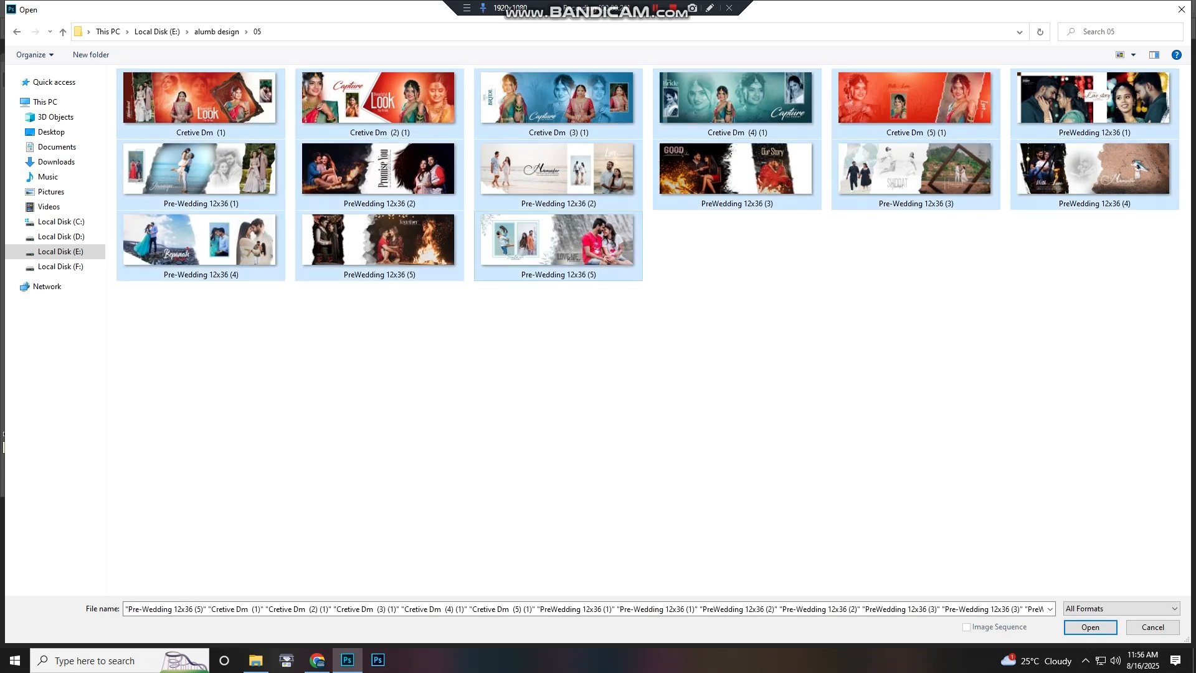
left_click(412, 349)
right_click(646, 341)
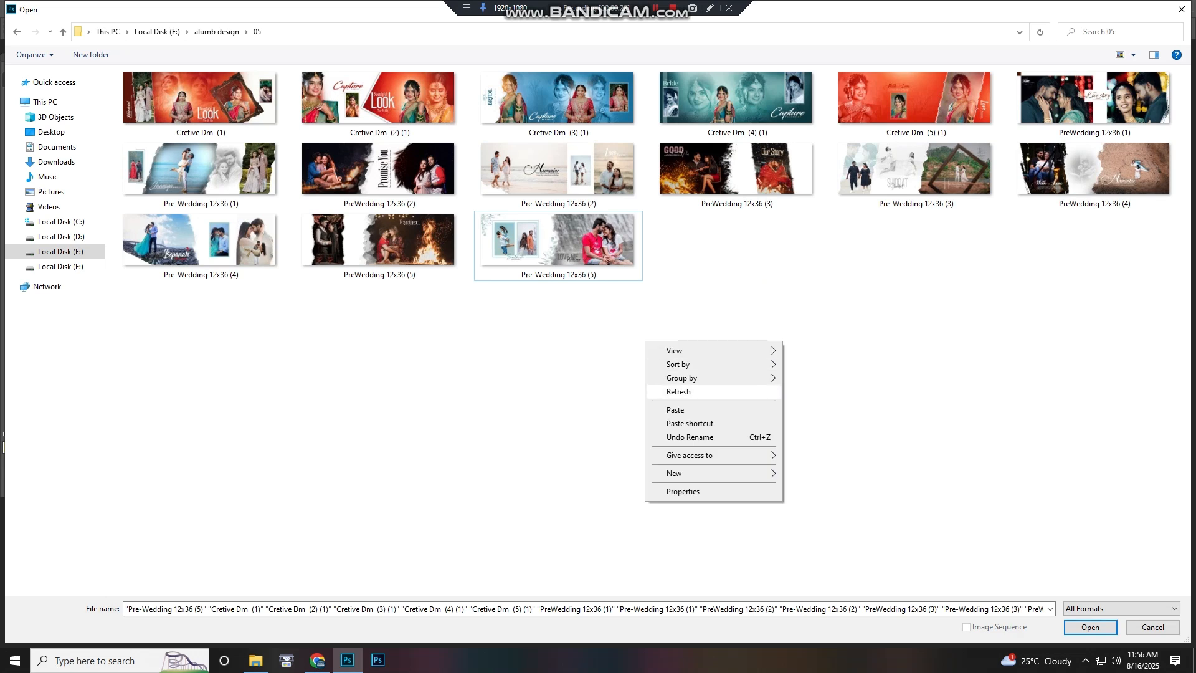
left_click(679, 392)
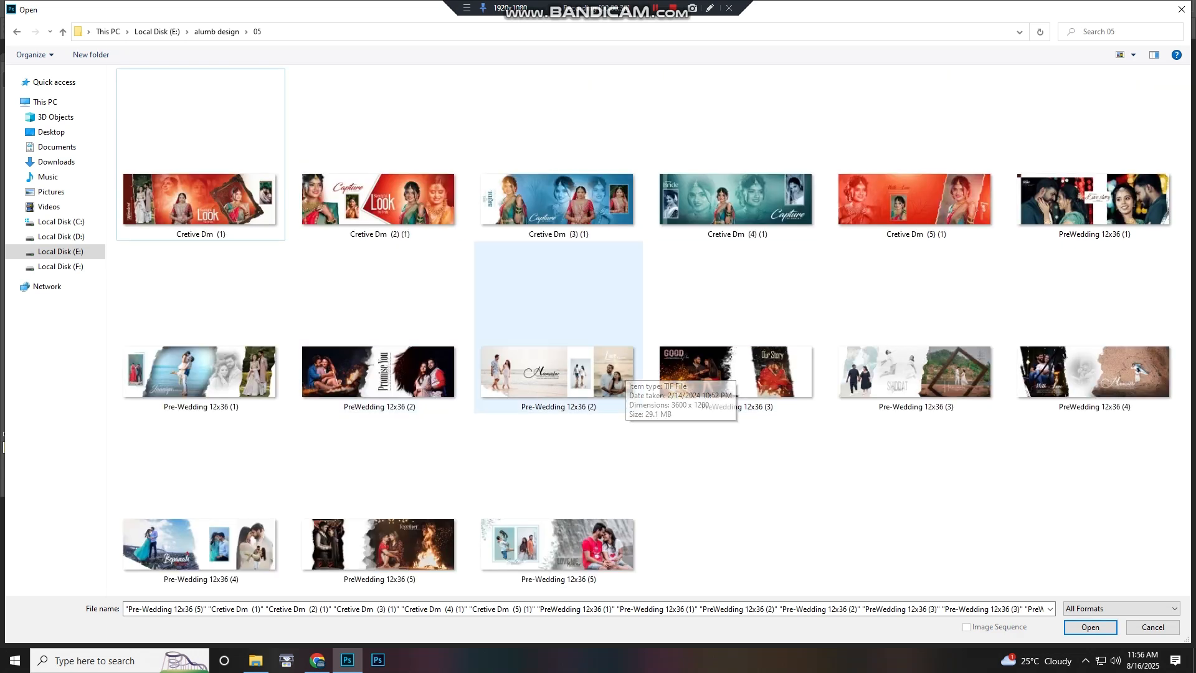
left_click(386, 196)
left_click(215, 196)
left_click(548, 530, "shift")
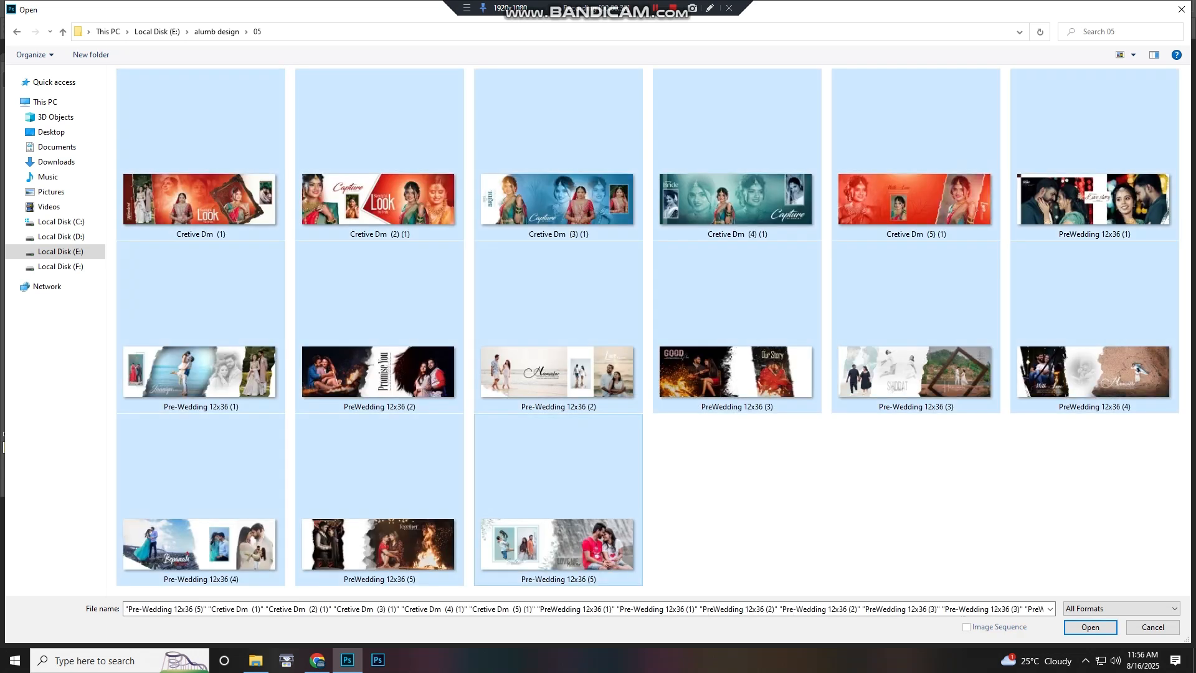
key("Return")
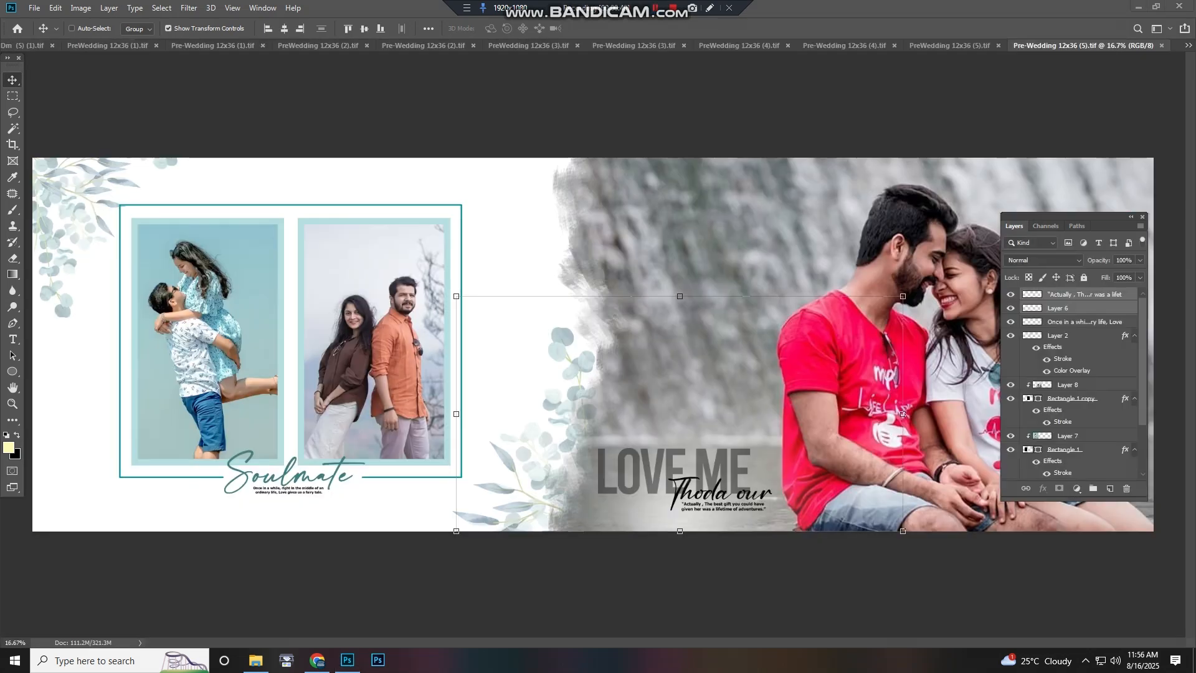
Move the Layers panel up beside the canvas of the Soulmate spread
scroll(903, 414, "down", 3)
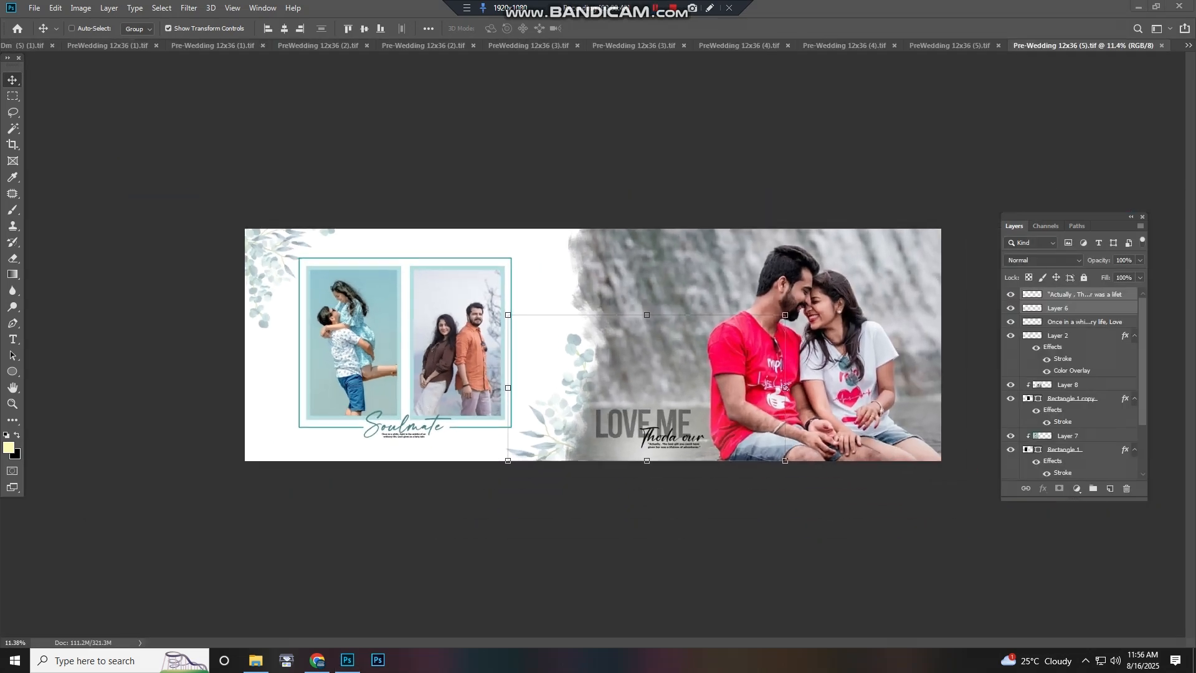
scroll(903, 414, "up", 1)
left_click_drag(1069, 217, 1082, 141)
Try dragging the large couple photo layer on the right page to the left
left_click(1089, 411)
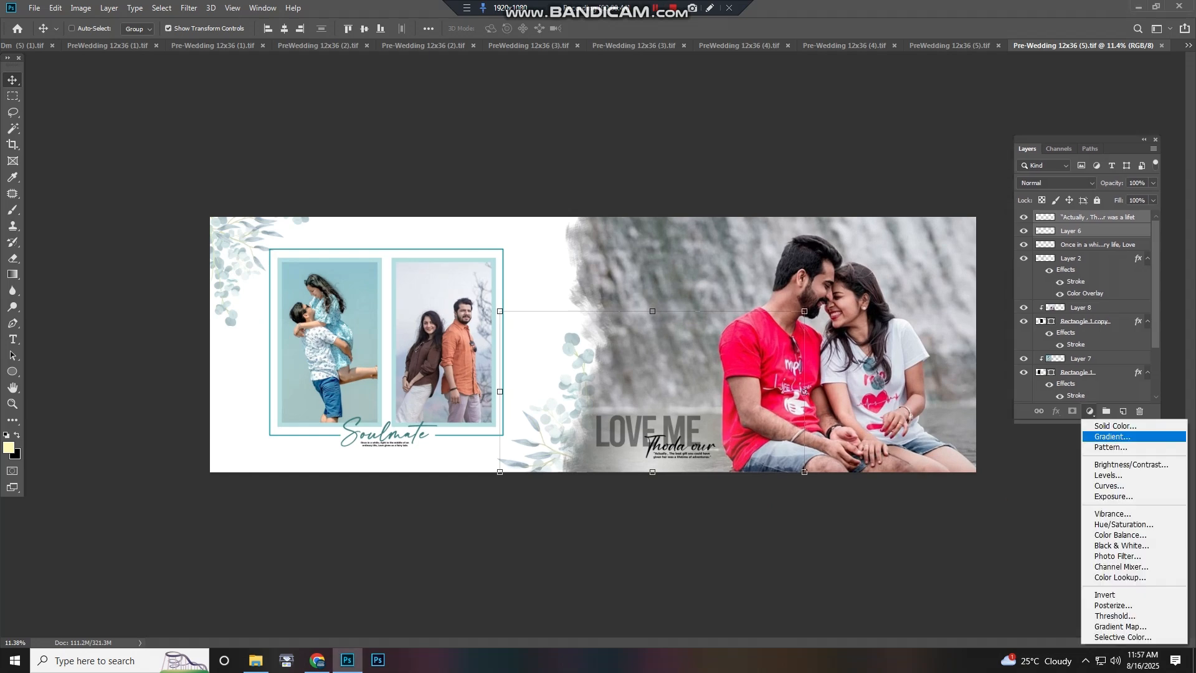
left_click(1089, 412)
left_click(884, 359)
left_click_drag(757, 252, 486, 205)
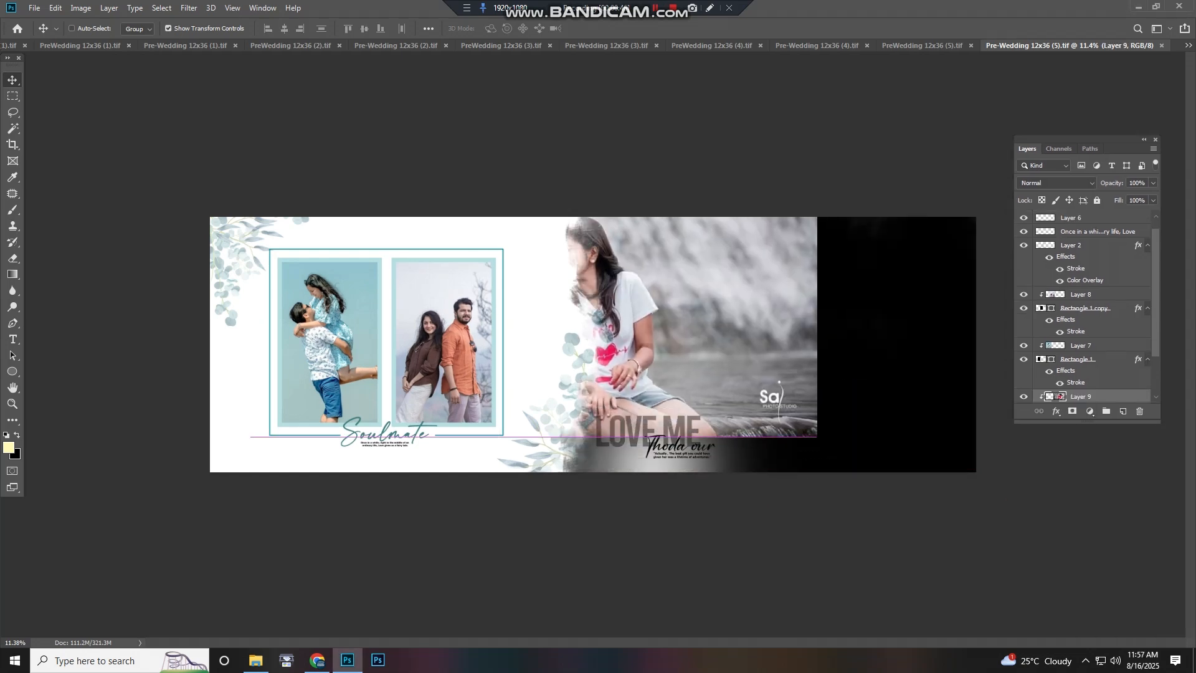
key("ctrl+z")
Try dragging the quote text layers beneath the LOVE ME title upward
right_click(660, 427)
left_click(685, 433)
left_click_drag(680, 436, 709, 373)
key("ctrl+z")
right_click(683, 437)
left_click(693, 443)
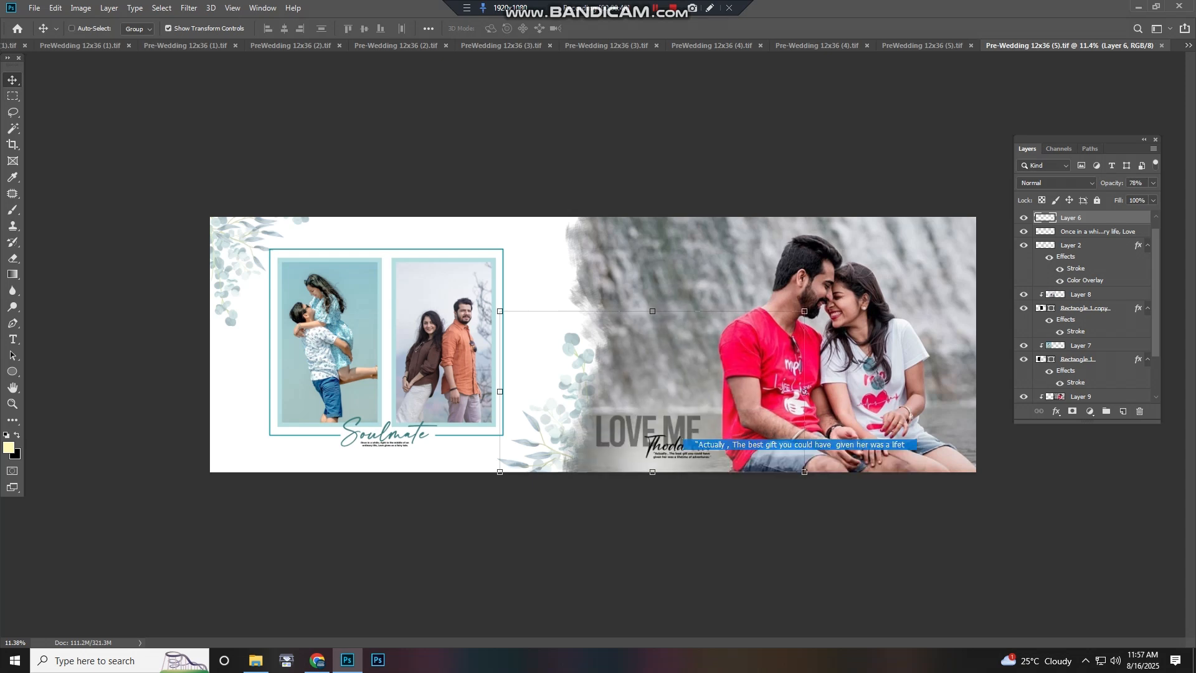
left_click_drag(691, 437, 694, 362)
Try shifting the photos inside the two framed pictures on the left page
left_click(446, 334)
left_click_drag(446, 337, 487, 360)
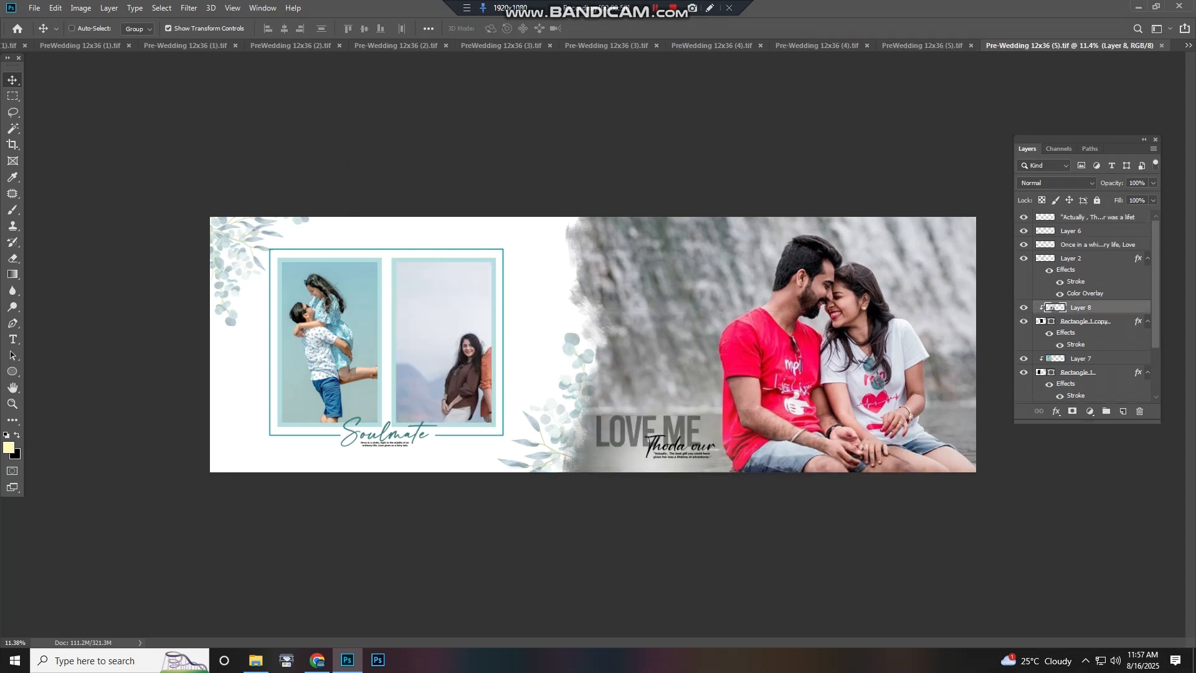
left_click_drag(330, 347, 346, 360)
key("ctrl+z")
Inspect the Soulmate spread up close, from the framed photos to the LOVE ME text
scroll(402, 317, "up", 6)
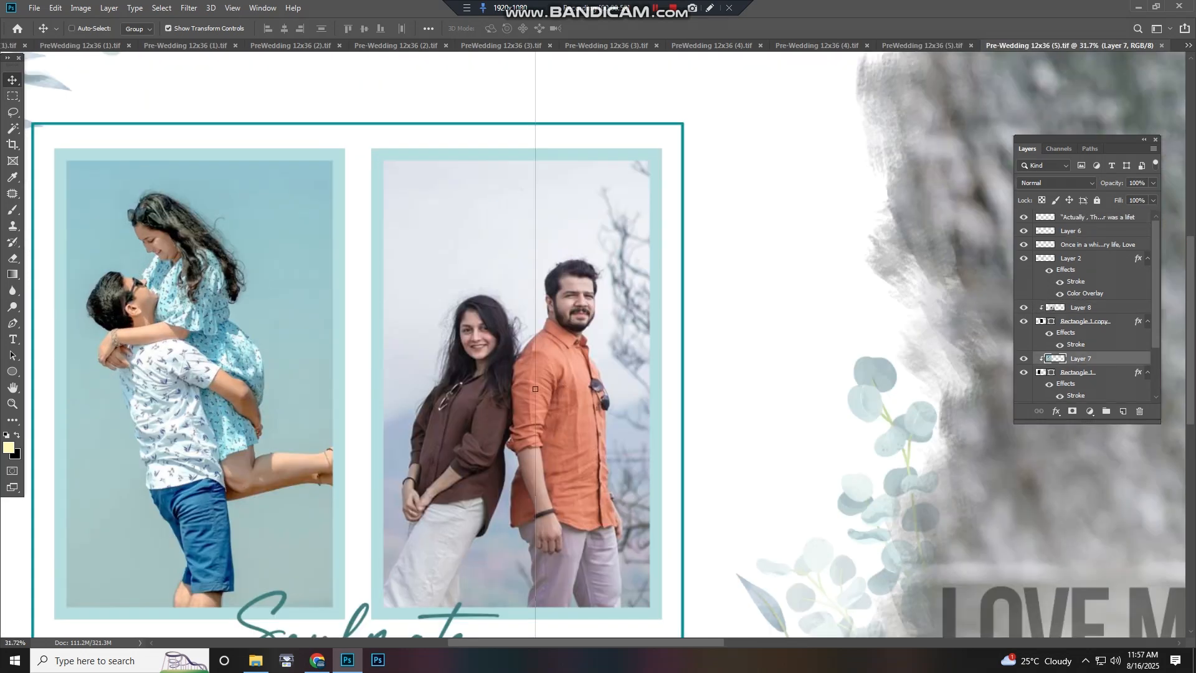
left_click_drag(402, 317, 740, 408)
left_click_drag(717, 524, 389, 132)
scroll(366, 346, "up", 8)
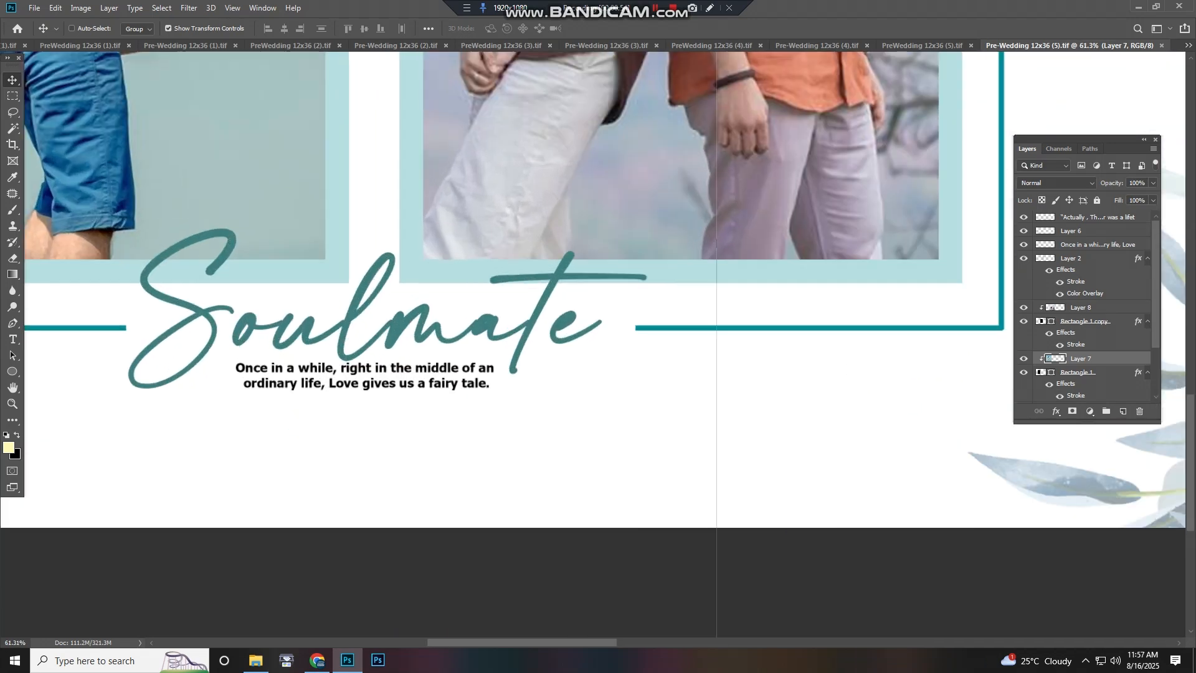
left_click_drag(953, 336, 56, 348)
scroll(443, 340, "down", 6)
left_click_drag(598, 200, 175, 194)
scroll(739, 561, "down", 5)
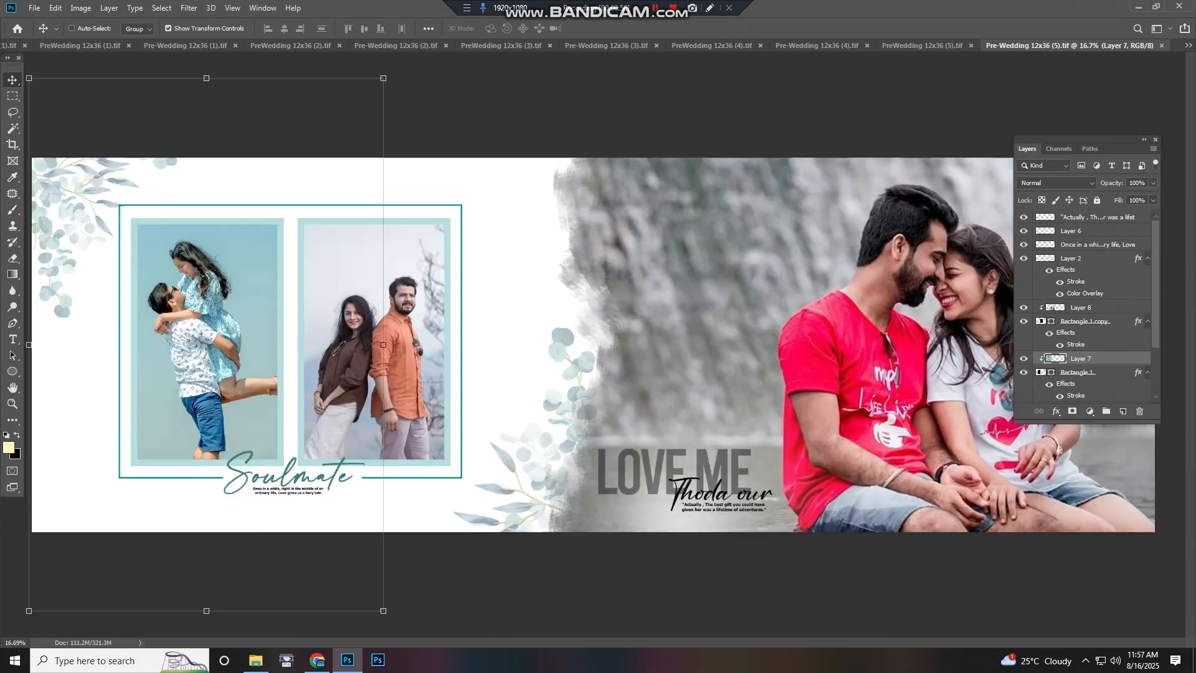
scroll(592, 342, "up", 3)
scroll(592, 343, "down", 5)
scroll(299, 324, "up", 7)
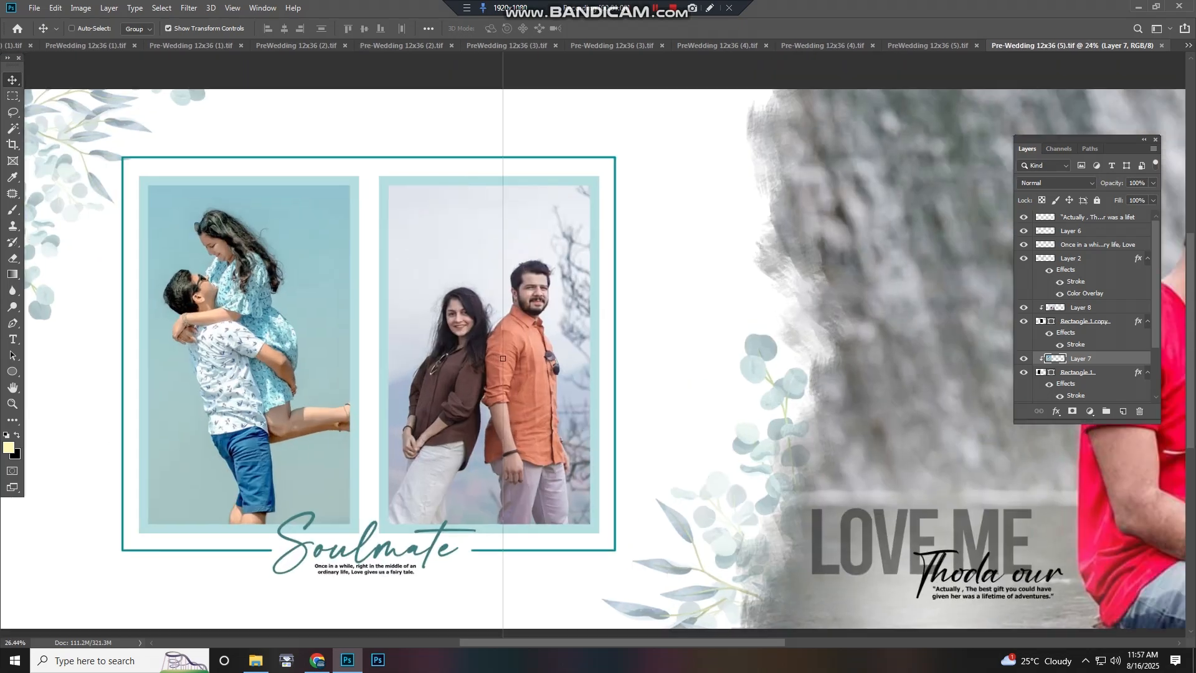
left_click_drag(299, 324, 529, 310)
left_click_drag(841, 160, 91, 139)
scroll(754, 349, "down", 5)
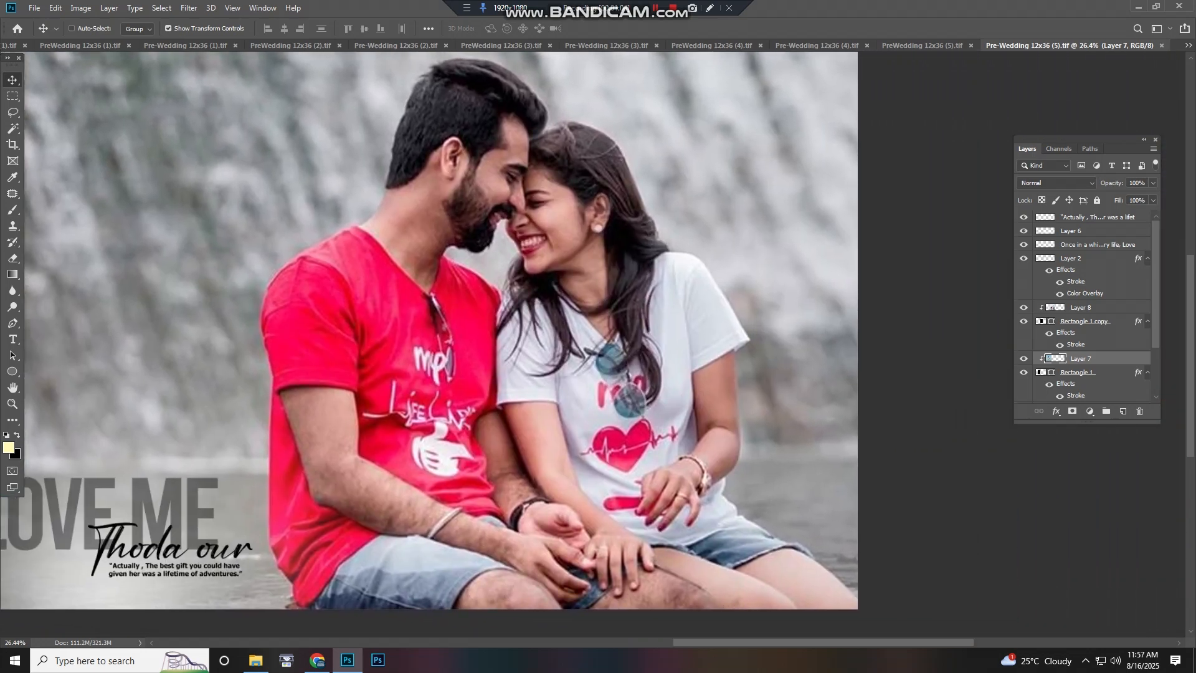
Switch to the Together spread and inspect the torn-edge couple photo on the left page
key("ctrl+shift+Tab")
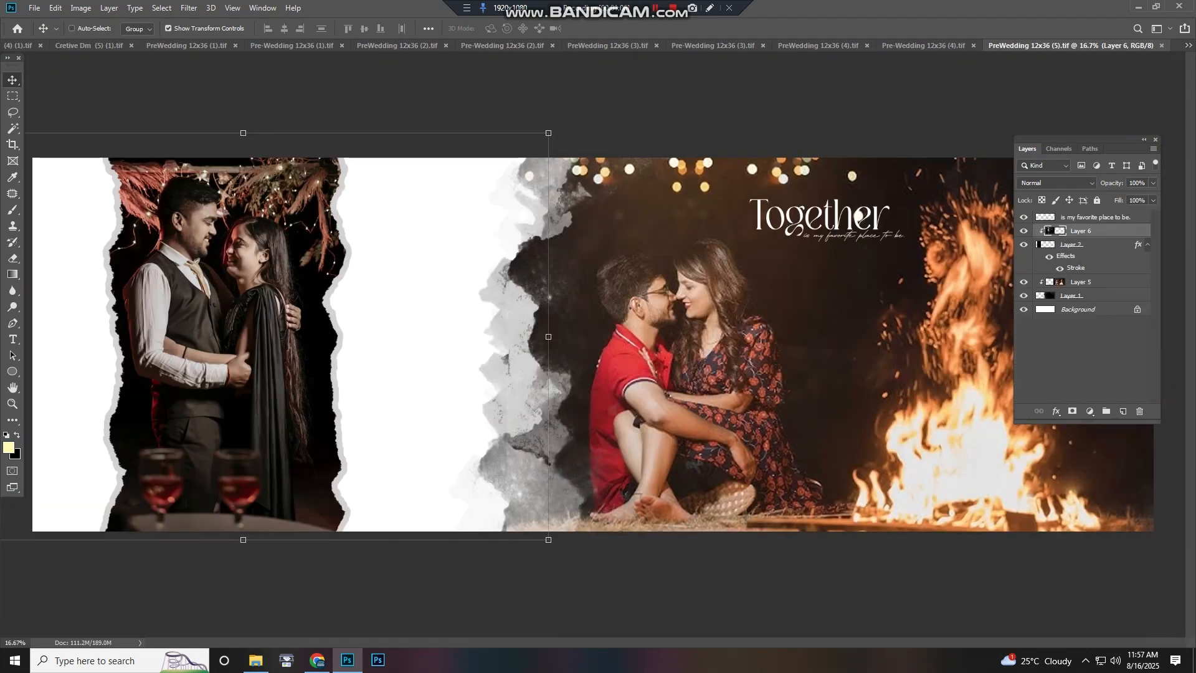
scroll(150, 292, "up", 4)
left_click_drag(150, 281, 560, 317)
scroll(480, 262, "up", 1)
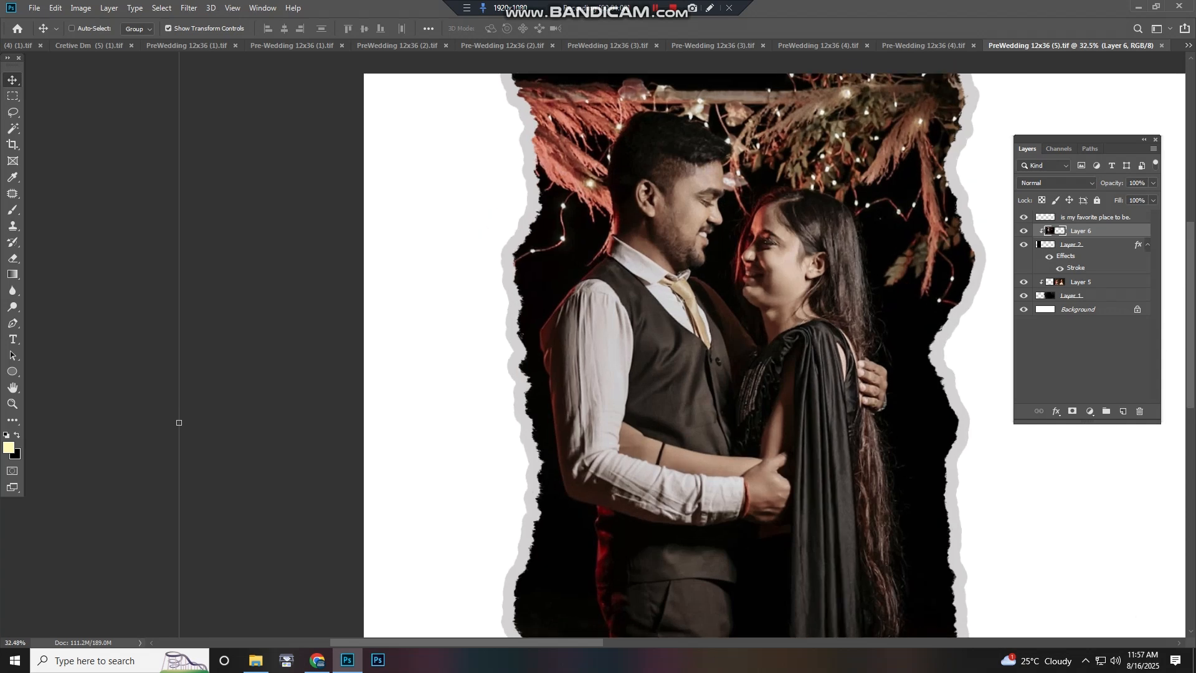
scroll(488, 336, "down", 5)
scroll(488, 335, "down", 2)
left_click(134, 317)
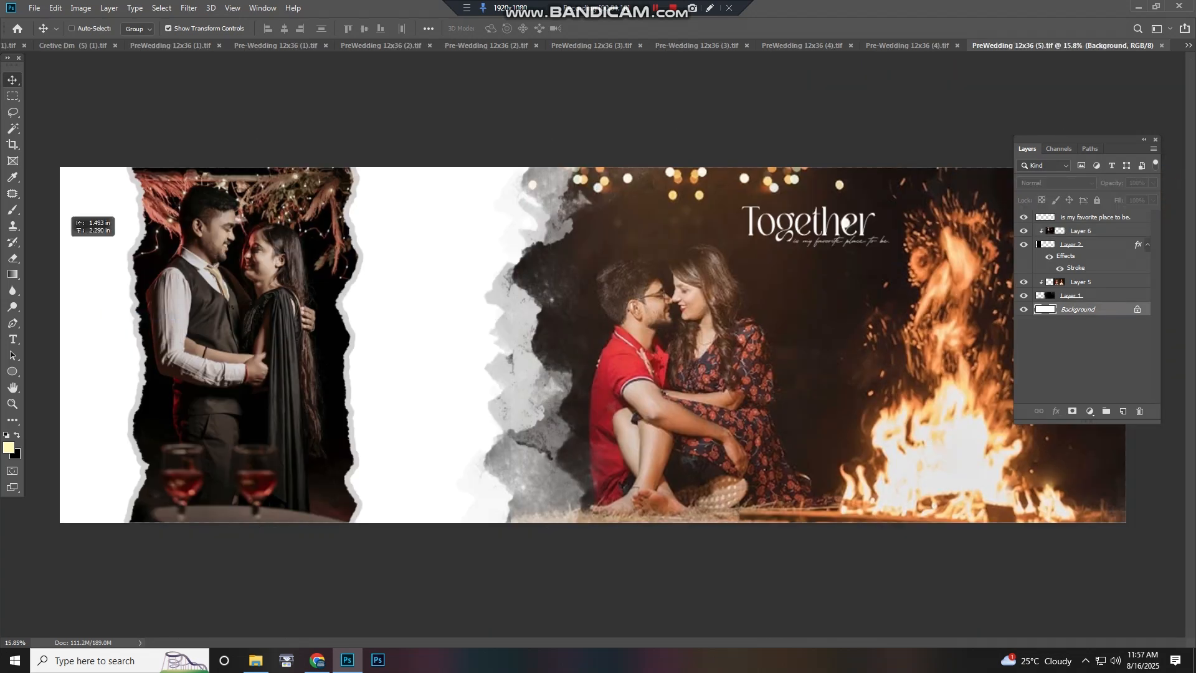
left_click(87, 225)
key("Return")
Try repositioning the layers of the left couple photo downward
right_click(223, 262)
left_click(249, 270)
left_click_drag(249, 274, 330, 290)
key("ctrl+z")
left_click(254, 315)
key("ctrl+z")
right_click(234, 307)
left_click(257, 314)
left_click_drag(255, 315, 248, 382)
key("ctrl+z")
Try moving the campfire couple photo and its brush mask layer
right_click(512, 325)
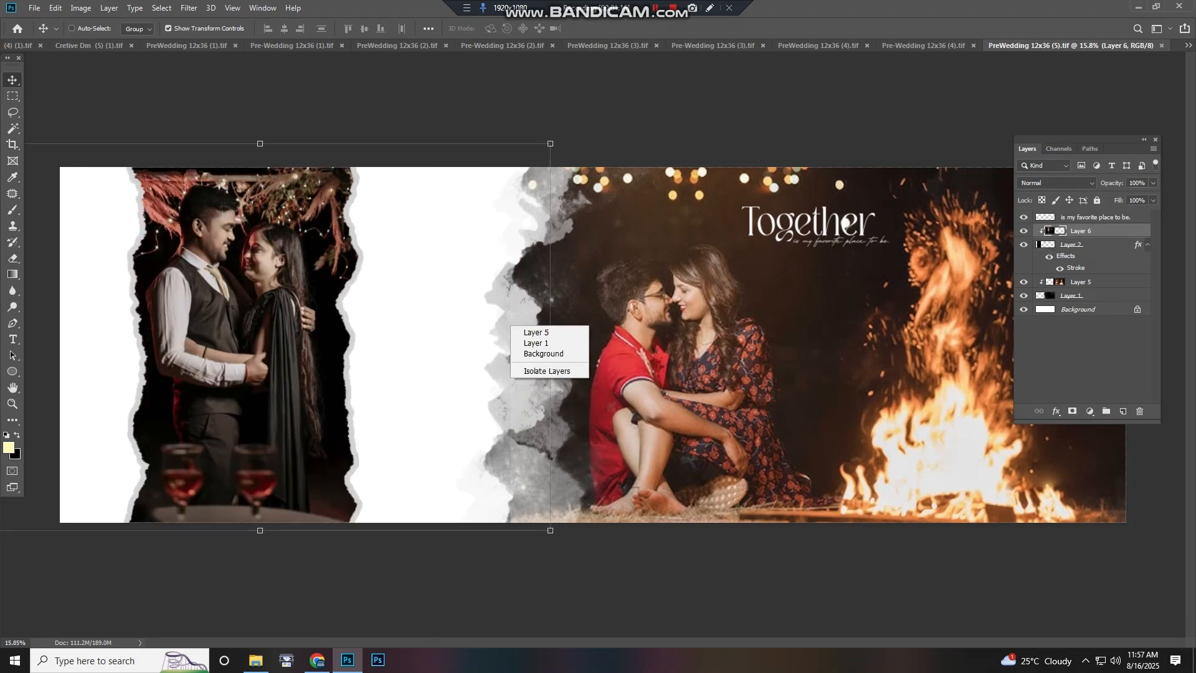
left_click(534, 333)
left_click_drag(603, 284, 614, 349)
key("ctrl+z")
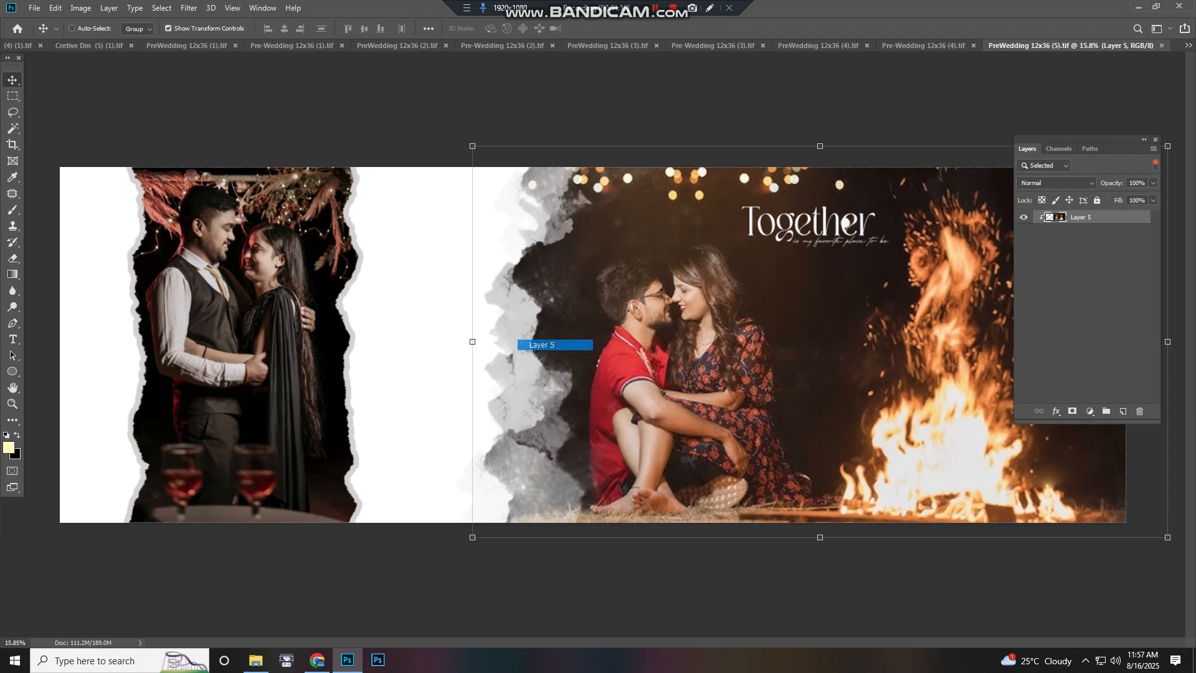
left_click_drag(541, 346, 616, 368)
right_click(513, 361)
left_click(540, 369)
left_click_drag(541, 369, 524, 393)
key("ctrl+z")
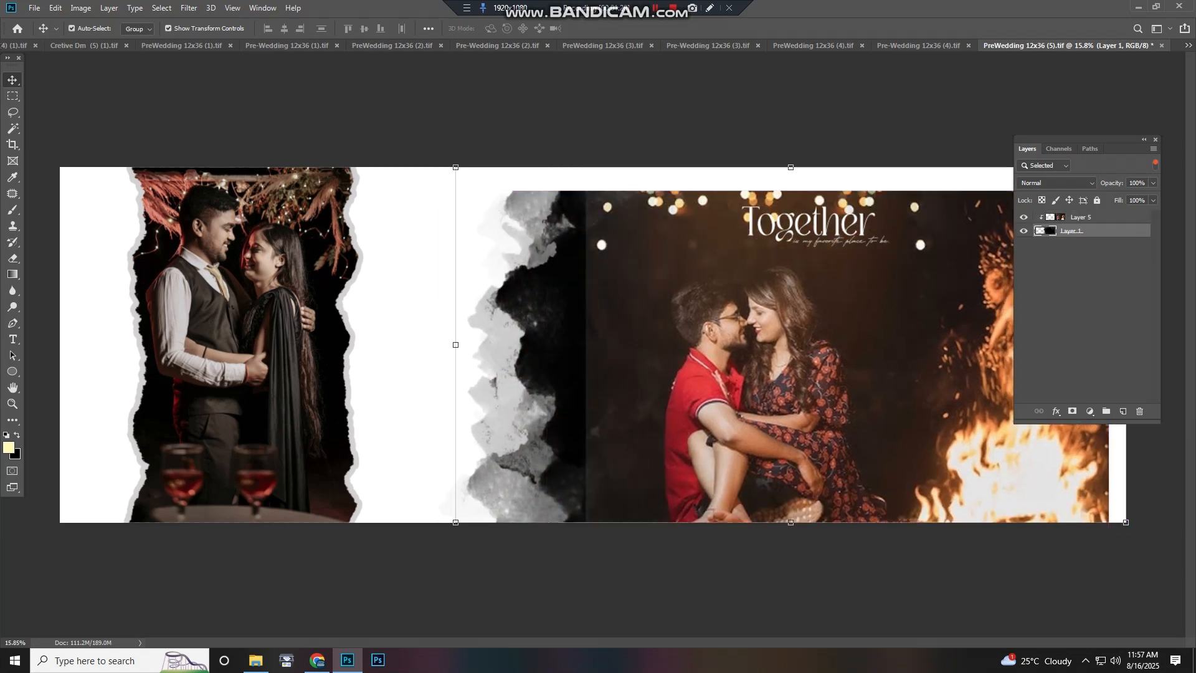
key("ctrl+z")
key("ctrl+alt+z")
key("ctrl+alt+z")
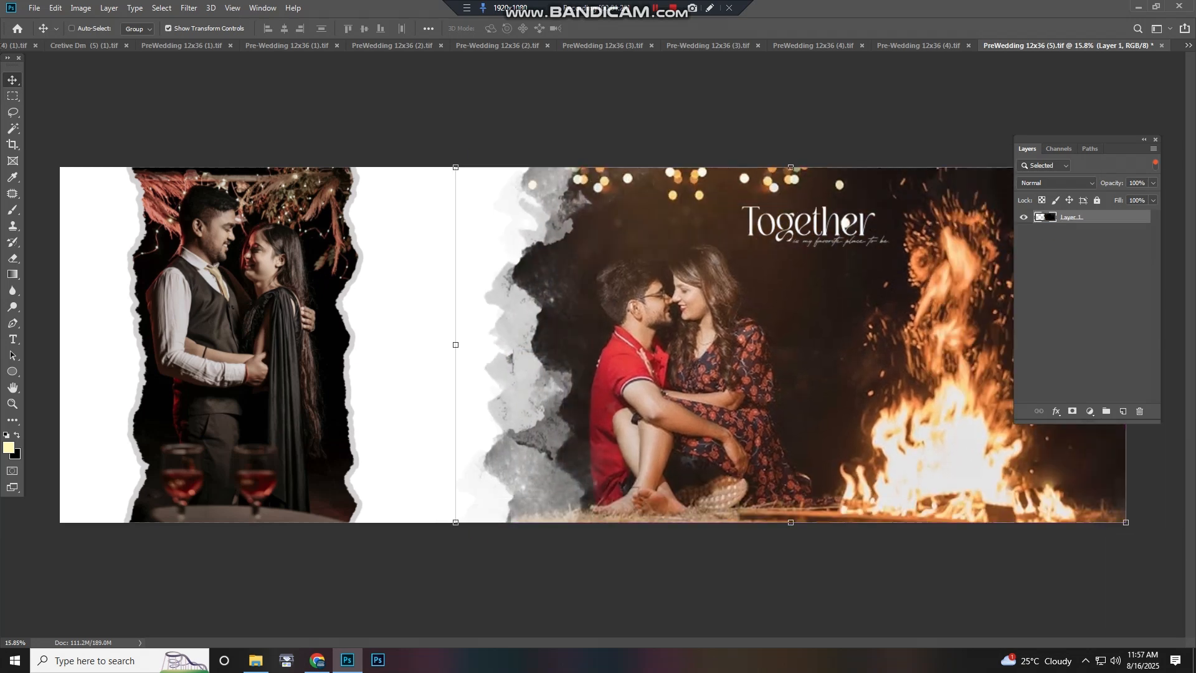
Select the Together title text layer and examine it at different zoom levels
right_click(812, 226)
left_click(836, 233)
key("ctrl+z")
left_click_drag(836, 233, 859, 261)
right_click(836, 232)
left_click(860, 239)
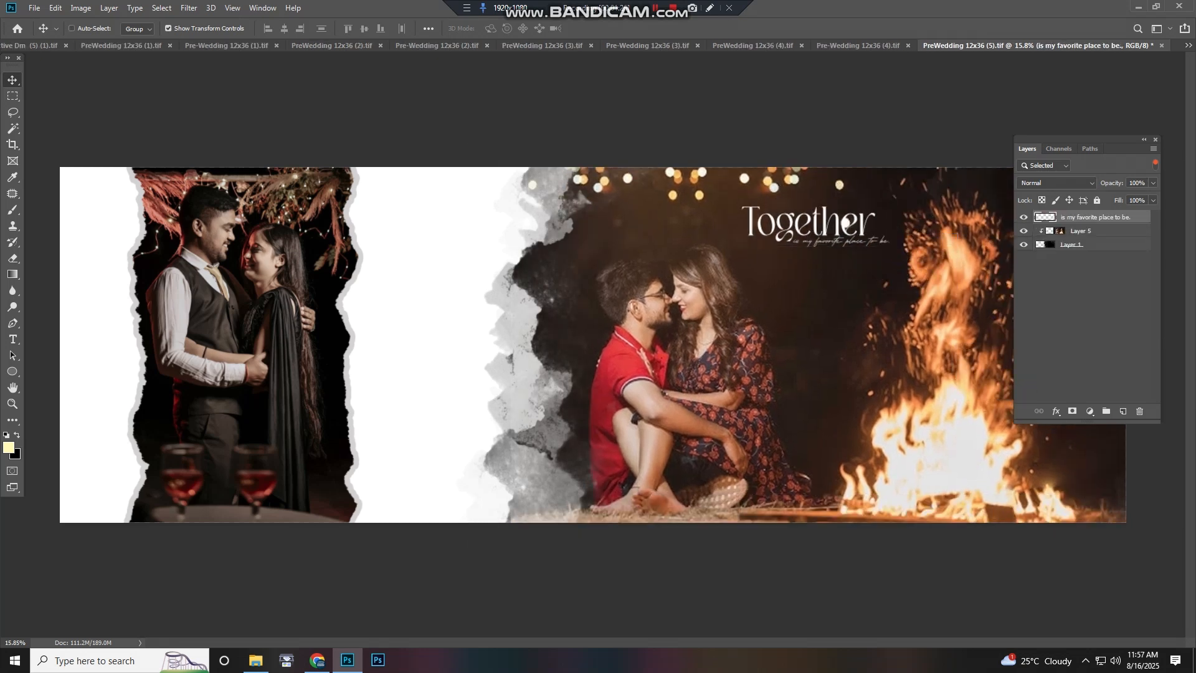
scroll(430, 299, "up", 6)
scroll(828, 557, "down", 5)
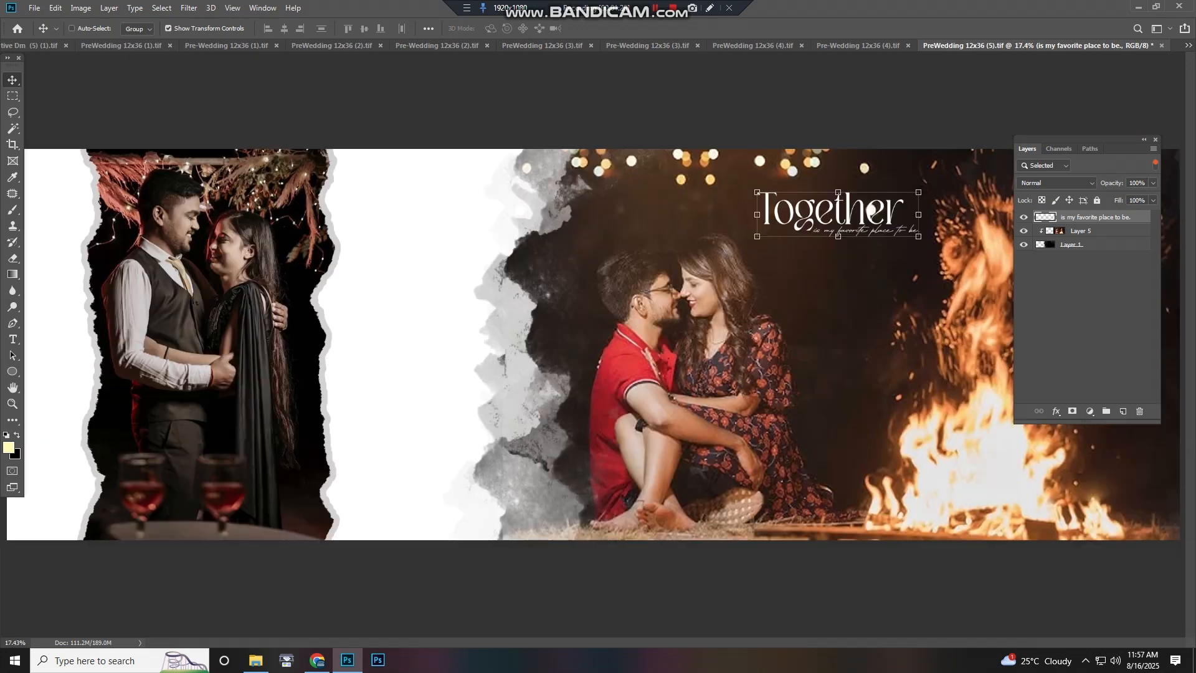
scroll(340, 303, "up", 2)
scroll(340, 303, "down", 4)
Close the Together document without saving changes
key("ctrl+w")
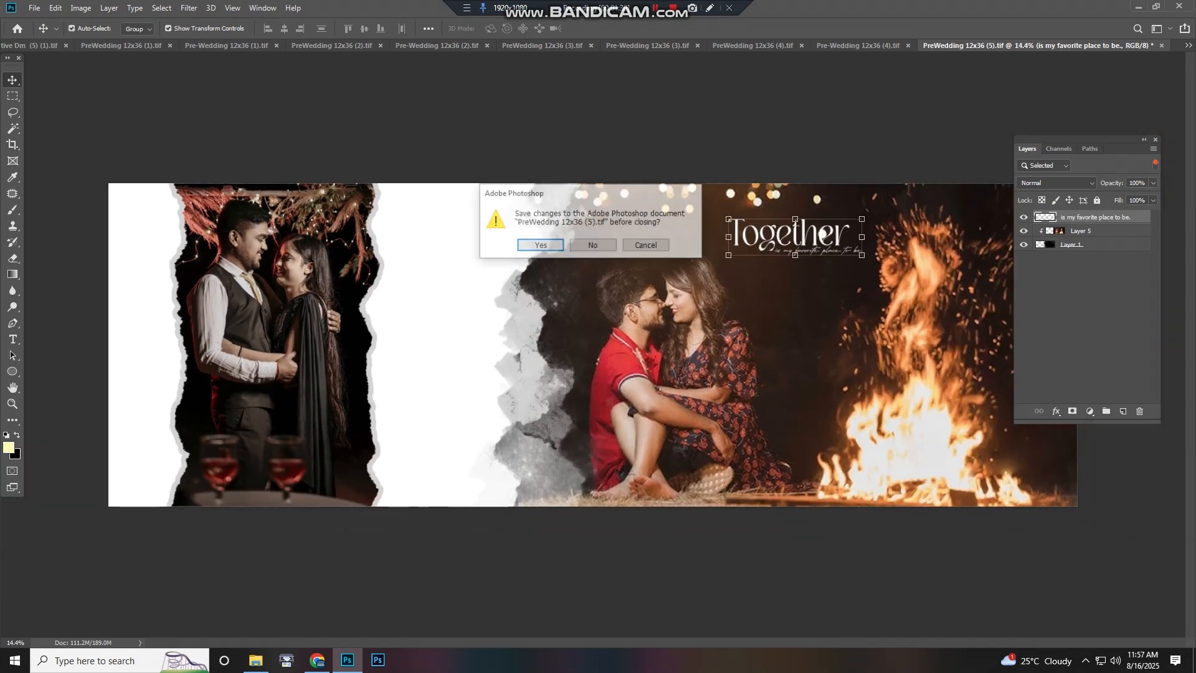
key("n")
Inspect the Bepanah Pyaar spread, including a close look at the right couple photo
scroll(250, 292, "up", 3)
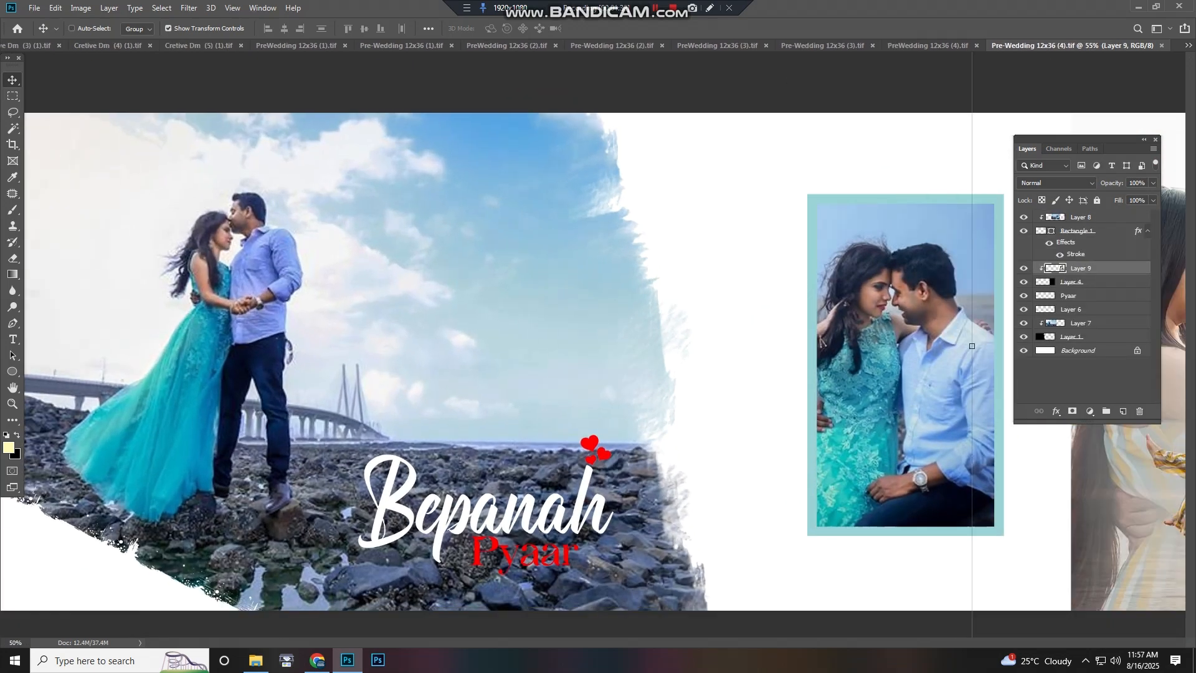
scroll(305, 305, "down", 3)
left_click_drag(308, 306, 352, 291)
scroll(594, 345, "down", 2)
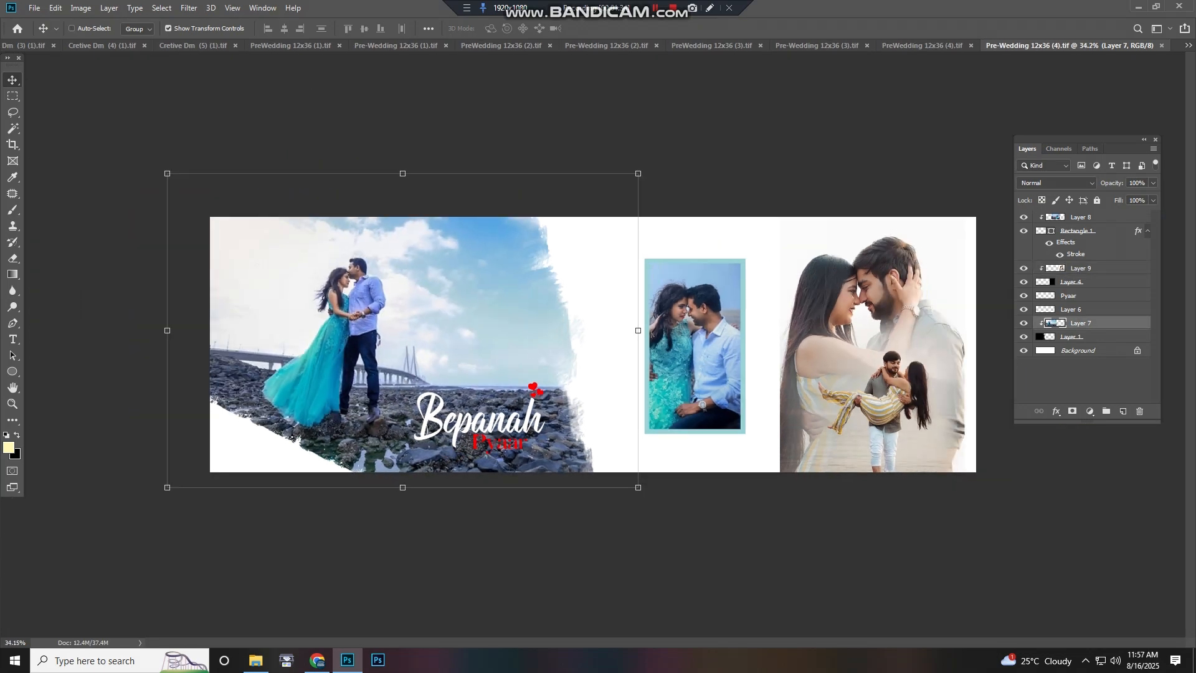
right_click(893, 378)
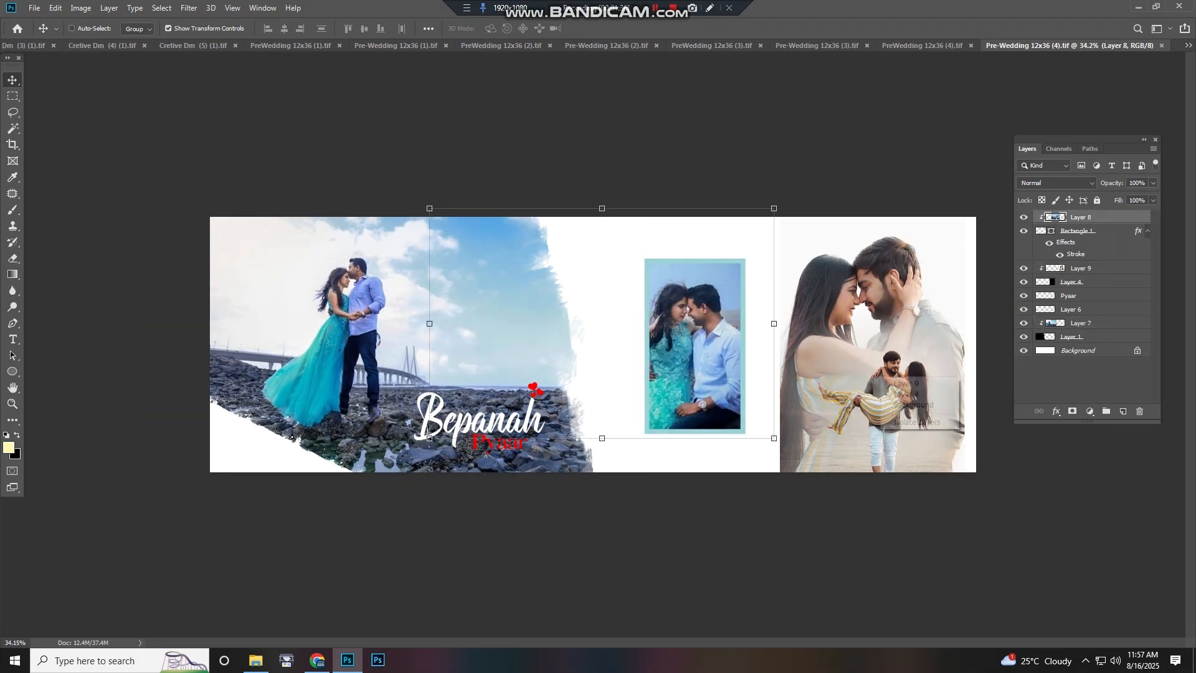
key("ctrl+z")
left_click_drag(927, 378, 536, 408)
scroll(954, 399, "up", 10)
scroll(645, 399, "up", 4)
left_click_drag(723, 294, 562, 417)
scroll(563, 417, "down", 6)
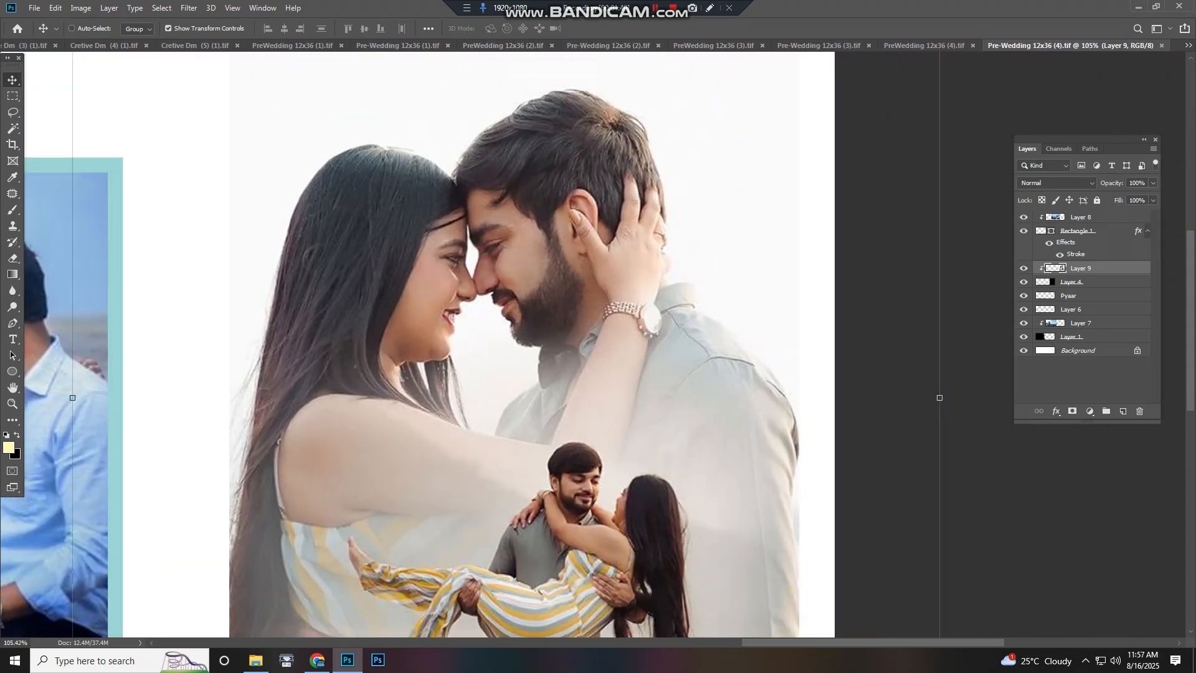
key("ctrl+0")
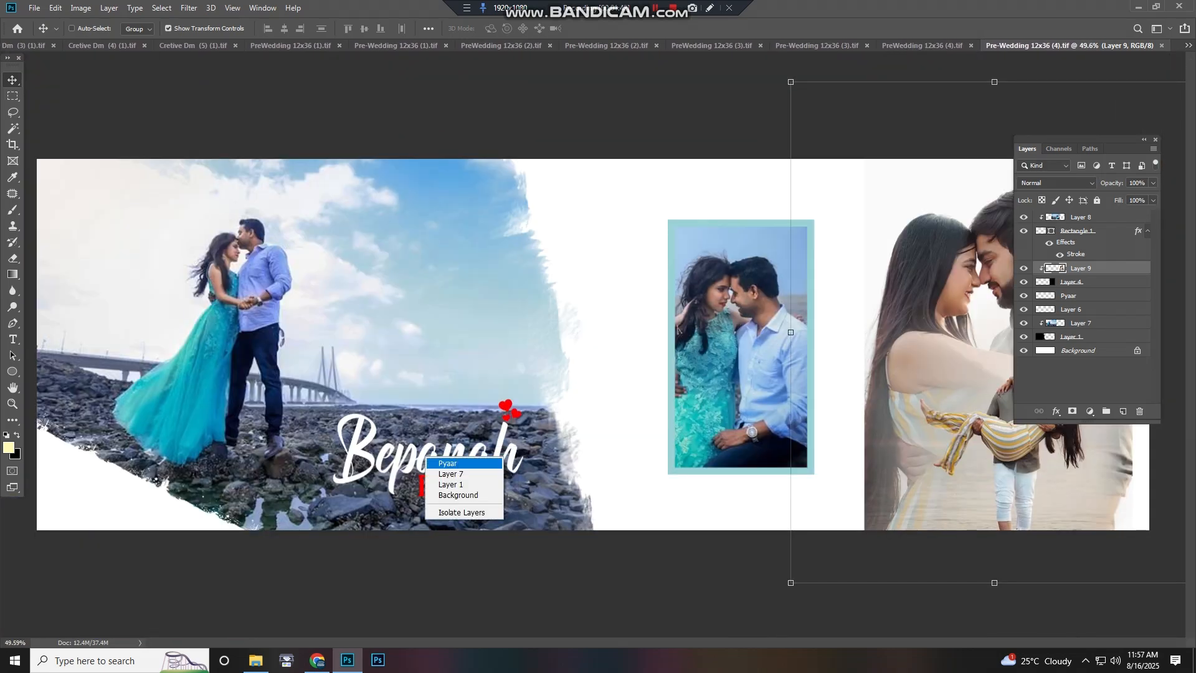
Try moving the Pyaar text layer and then the locked background layer
left_click(449, 464)
left_click_drag(449, 464, 517, 451)
right_click(588, 374)
left_click(604, 383)
left_click_drag(603, 383, 598, 412)
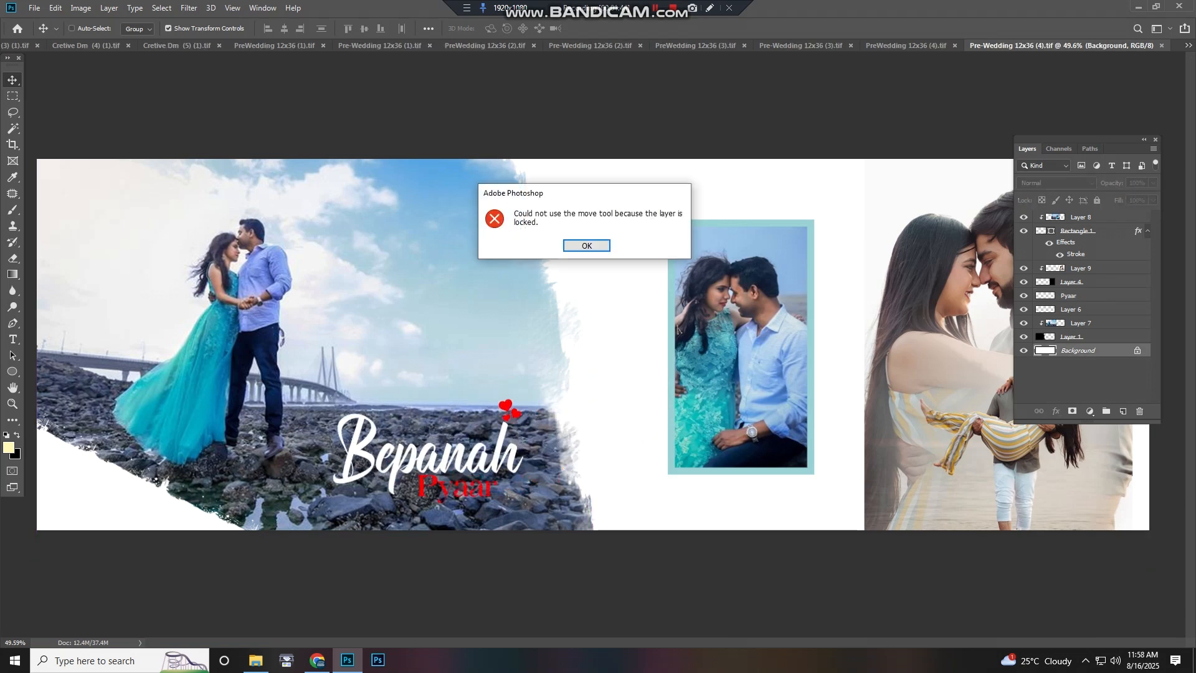
key("Return")
Try moving the white brush shape and the sea photo layer on the left page
right_click(489, 295)
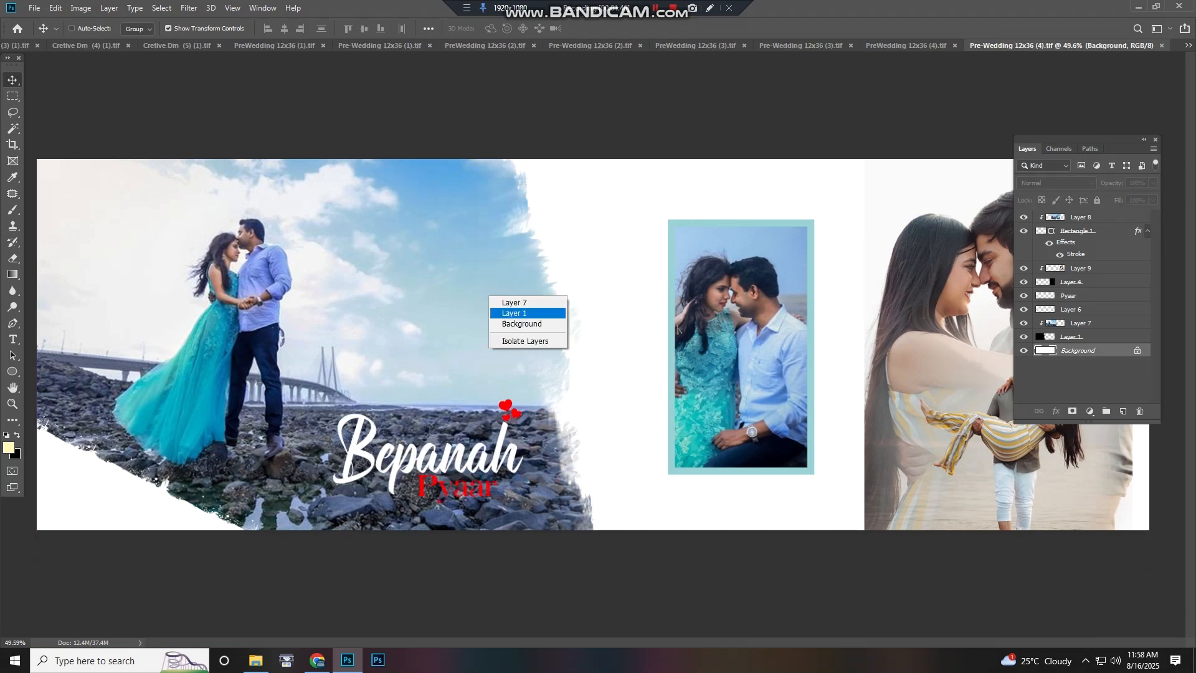
left_click(499, 314)
left_click_drag(498, 313, 522, 308)
key("ctrl+z")
scroll(593, 345, "down", 3)
right_click(213, 456)
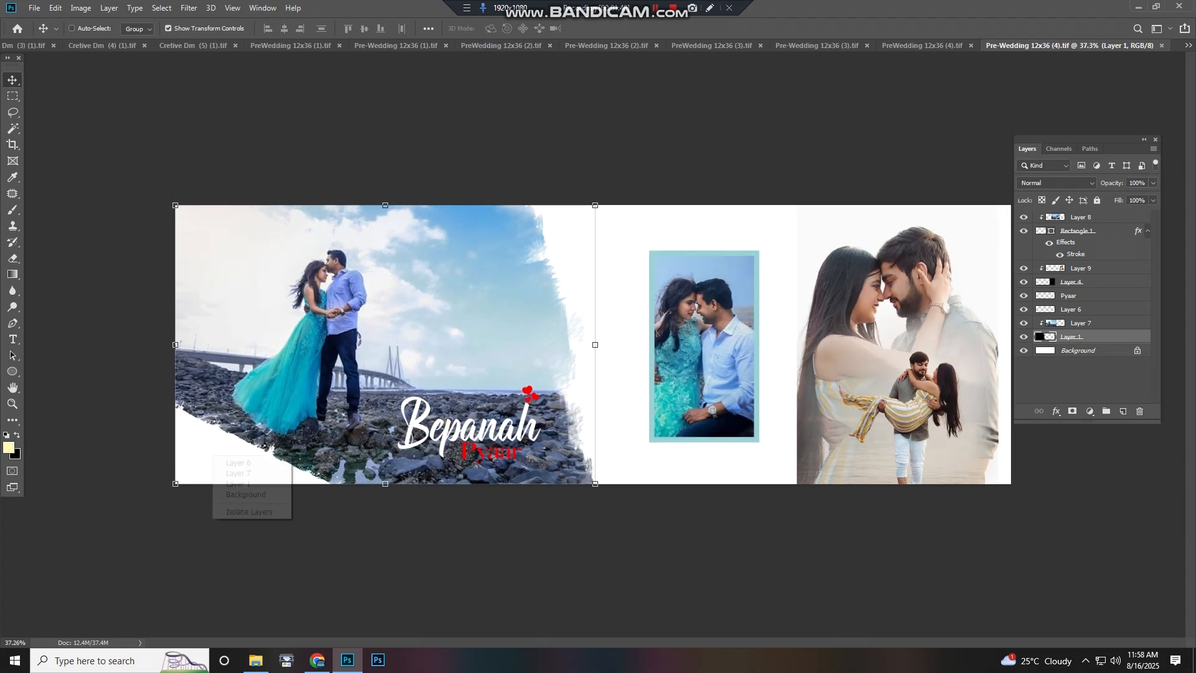
left_click_drag(246, 424, 655, 257)
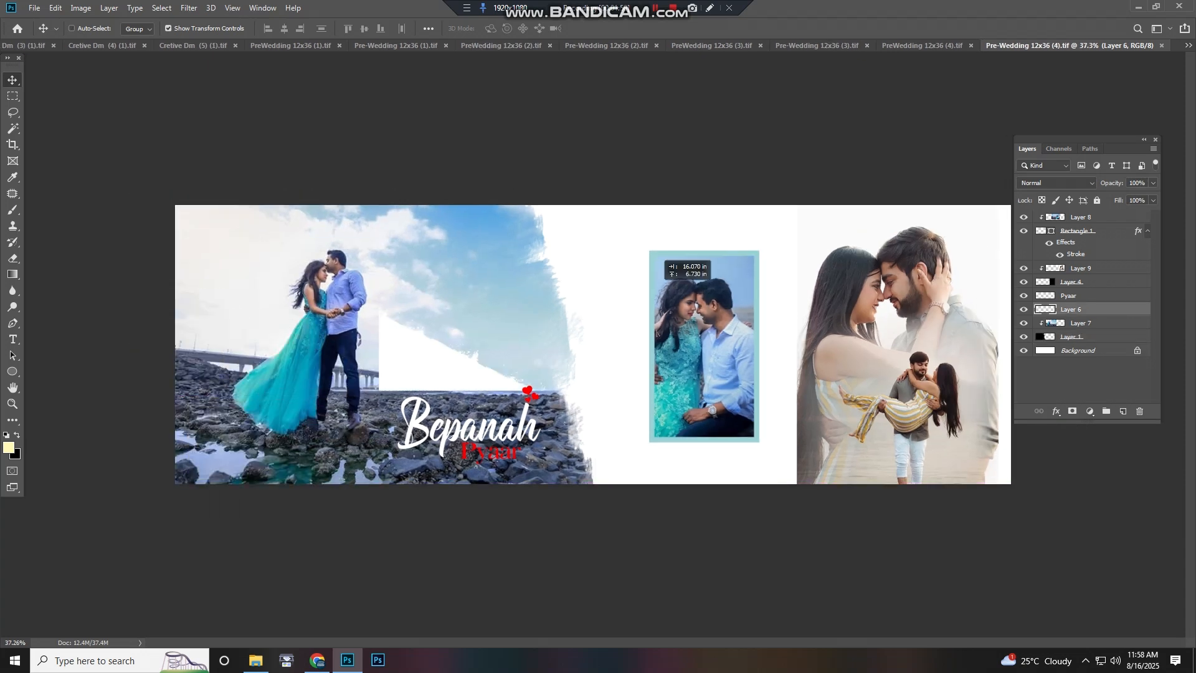
key("ctrl+z")
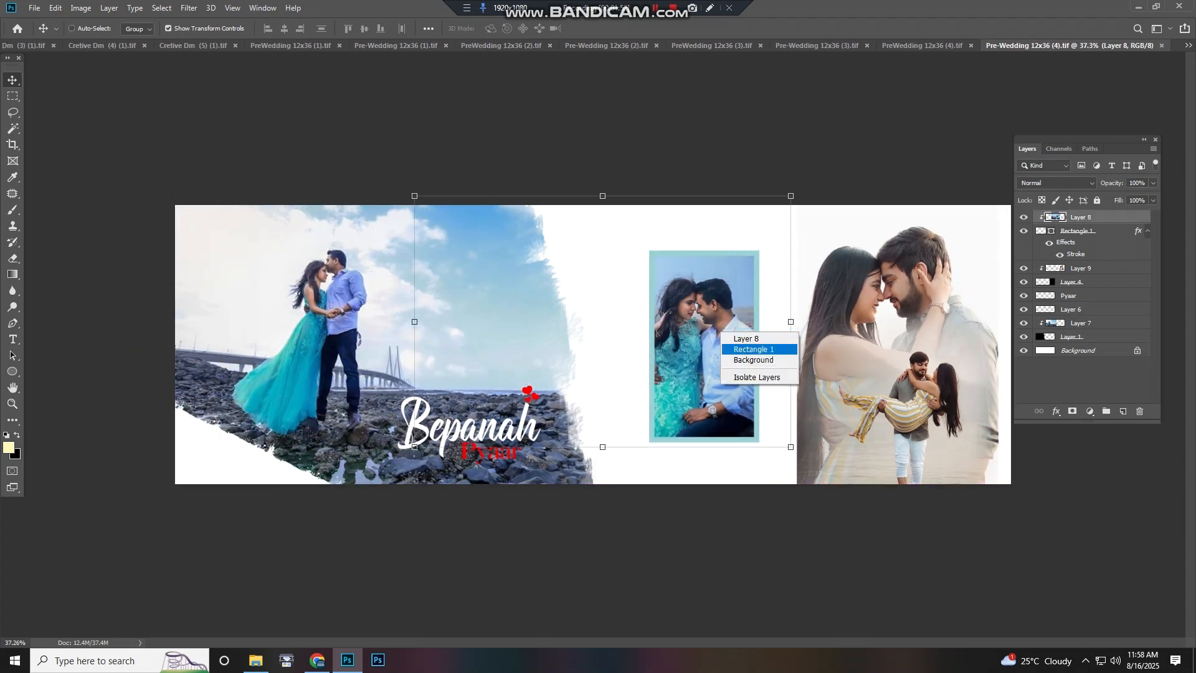
Move the framed Rectangle 1 photo in the middle of the spread and undo the move
left_click(746, 349)
left_click_drag(725, 346, 696, 352)
key("ctrl+z")
scroll(593, 345, "down", 2)
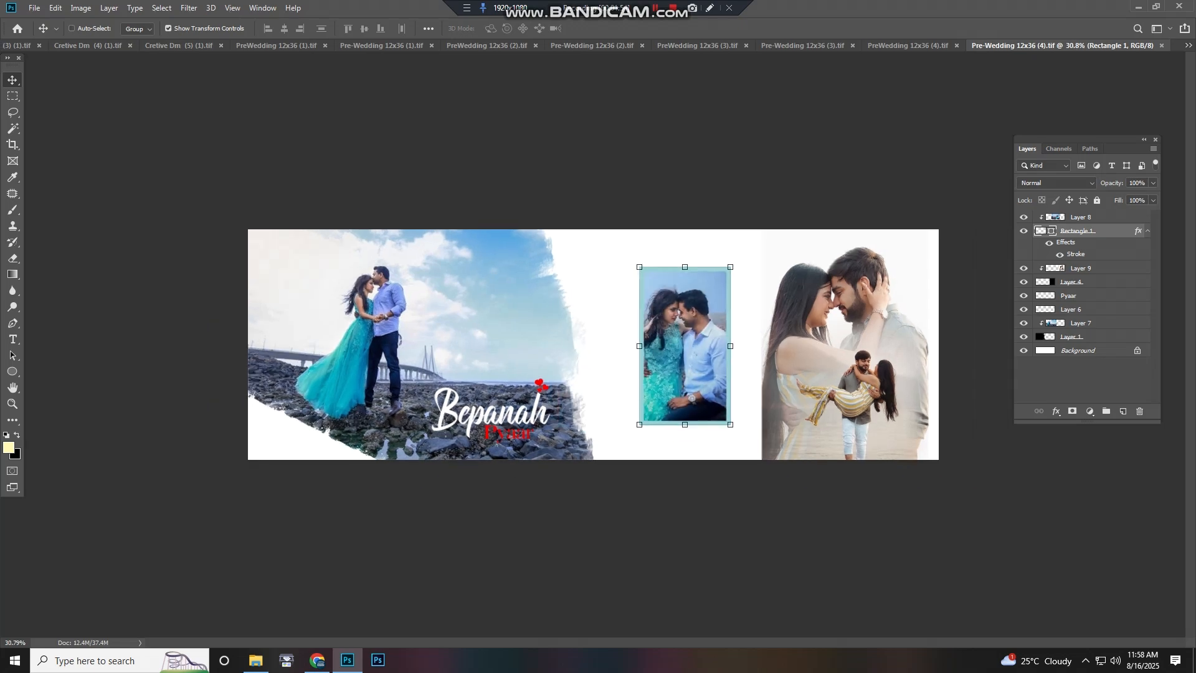
Close the Bepanah Pyaar spread document
scroll(593, 344, "up", 6)
scroll(593, 344, "down", 4)
key("ctrl+w")
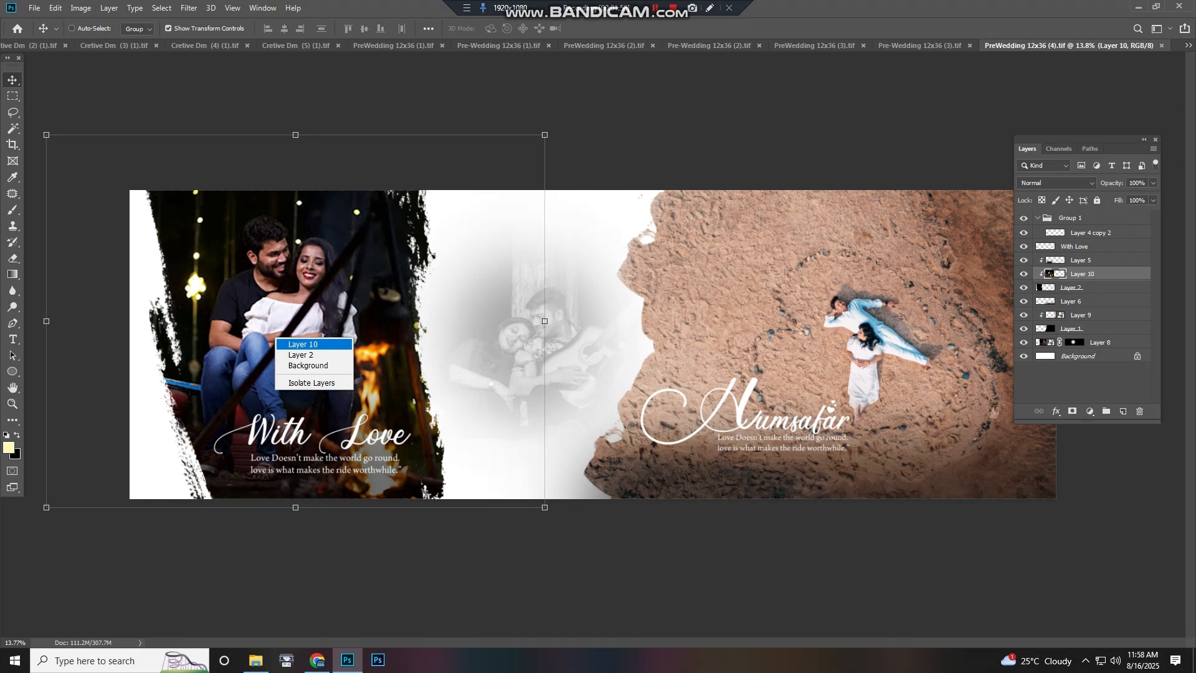
Move the left campfire couple photo layer and undo the move
left_click(305, 344)
left_click_drag(330, 340, 38, 398)
key("ctrl+z")
Select Layer 2, the left page's black brush frame, move it and undo the move
key("ctrl+z")
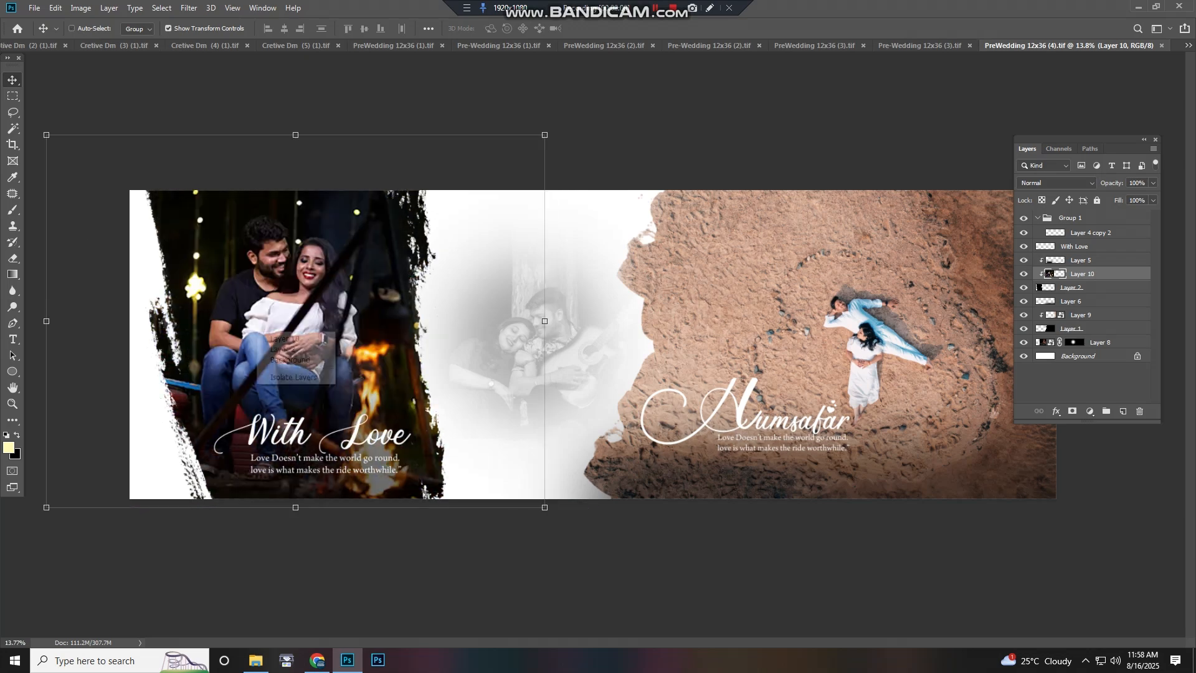
right_click(256, 329)
left_click(277, 351)
left_click_drag(299, 343, 379, 265)
Select the With Love text layer, move it upward and undo the move
key("ctrl+z")
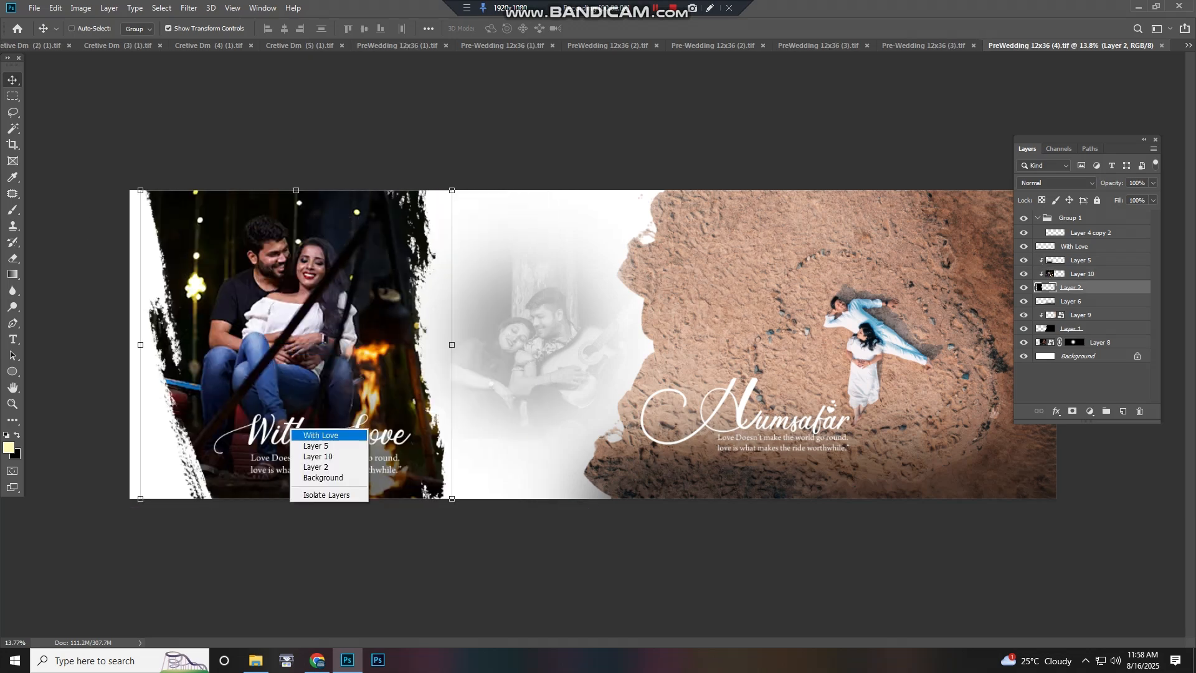
left_click(314, 436)
left_click_drag(318, 433, 354, 367)
Move the faded centre photo layer downward and undo the move
key("ctrl+z")
Try moving the locked Background layer and dismiss the lock warning
right_click(470, 349)
left_click(494, 367)
left_click_drag(491, 353, 559, 401)
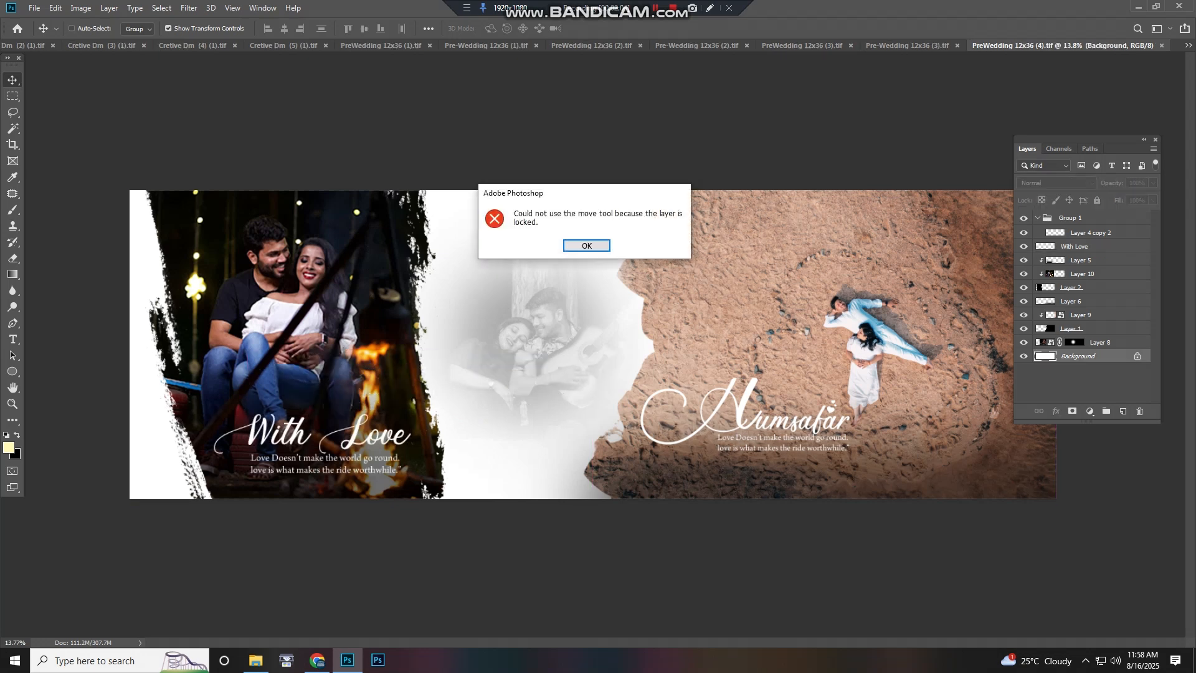
left_click(587, 246)
right_click(560, 296)
left_click(583, 302)
left_click_drag(583, 312, 587, 345)
Move a layer on the right sand photo downward and undo the move
key("ctrl+z")
Select the Background layer again and dismiss the lock warning
right_click(558, 318)
left_click(581, 336)
left_click(587, 246)
right_click(689, 284)
left_click(712, 291)
left_click_drag(710, 288, 742, 438)
Select the sand photo layer on the right page and undo the last action
key("ctrl+z")
right_click(680, 331)
left_click(704, 350)
key("ctrl+z")
scroll(742, 438, "down", 5)
scroll(742, 438, "up", 9)
scroll(742, 438, "down", 3)
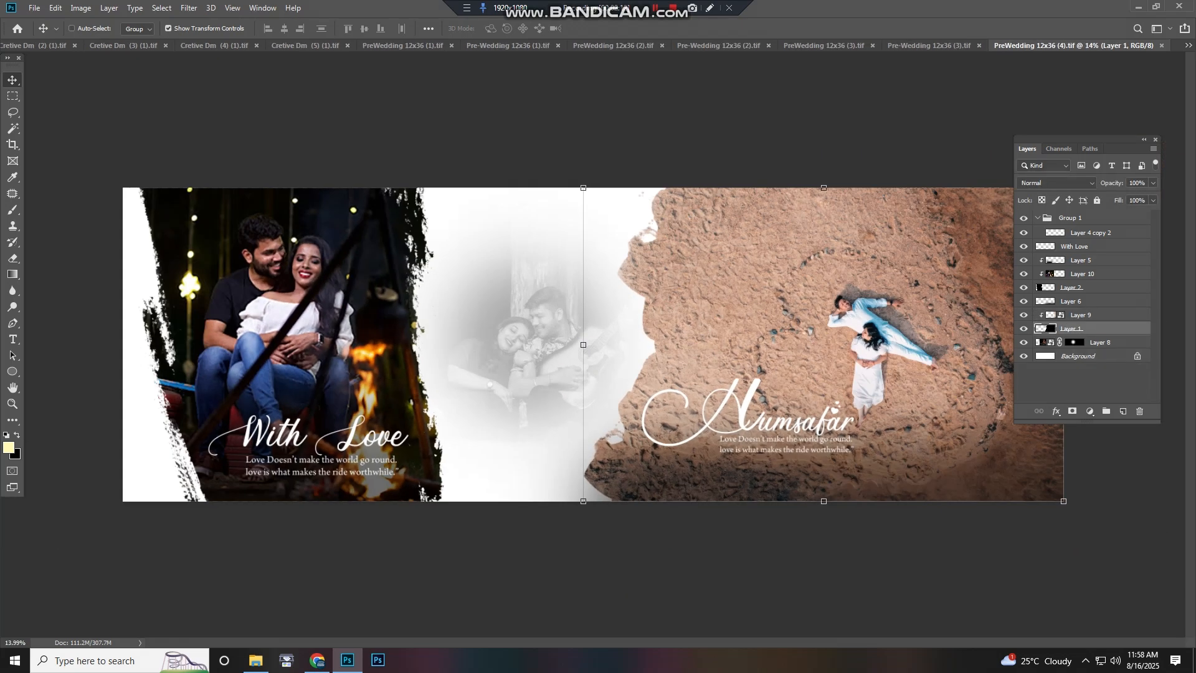
Switch to the Shiddat and Hamraahi spread document and zoom into its left page
key("ctrl+shift+Tab")
scroll(193, 367, "up", 9)
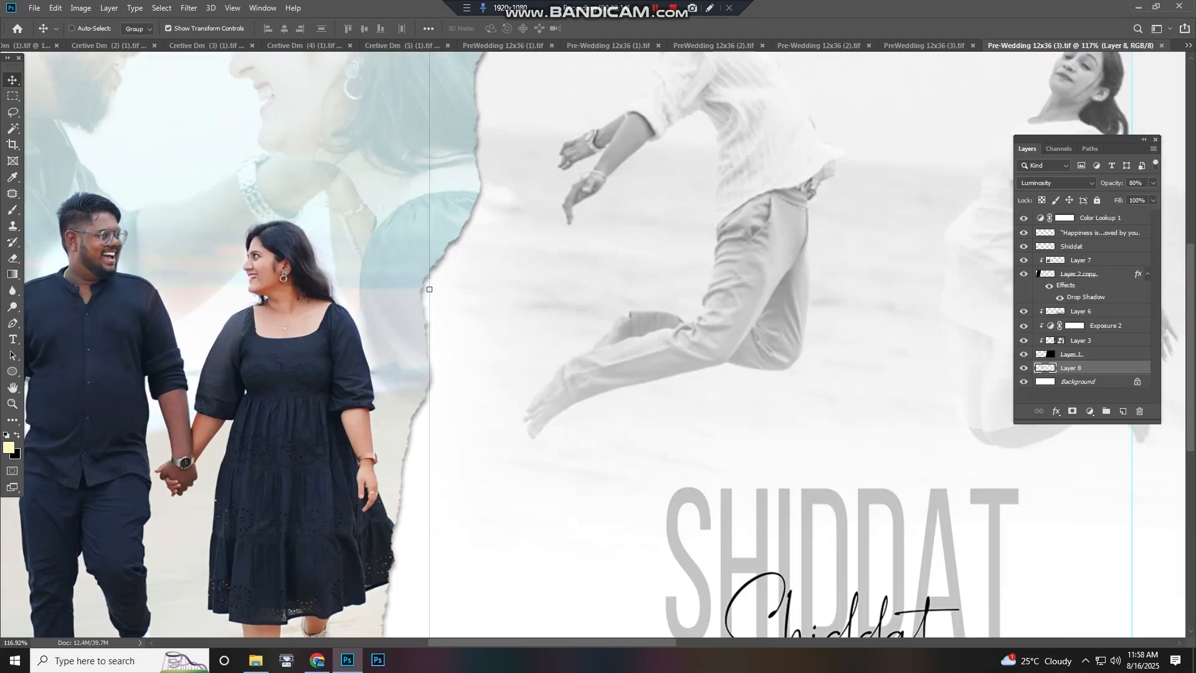
left_click_drag(192, 367, 565, 490)
scroll(563, 472, "down", 1)
scroll(381, 323, "down", 2)
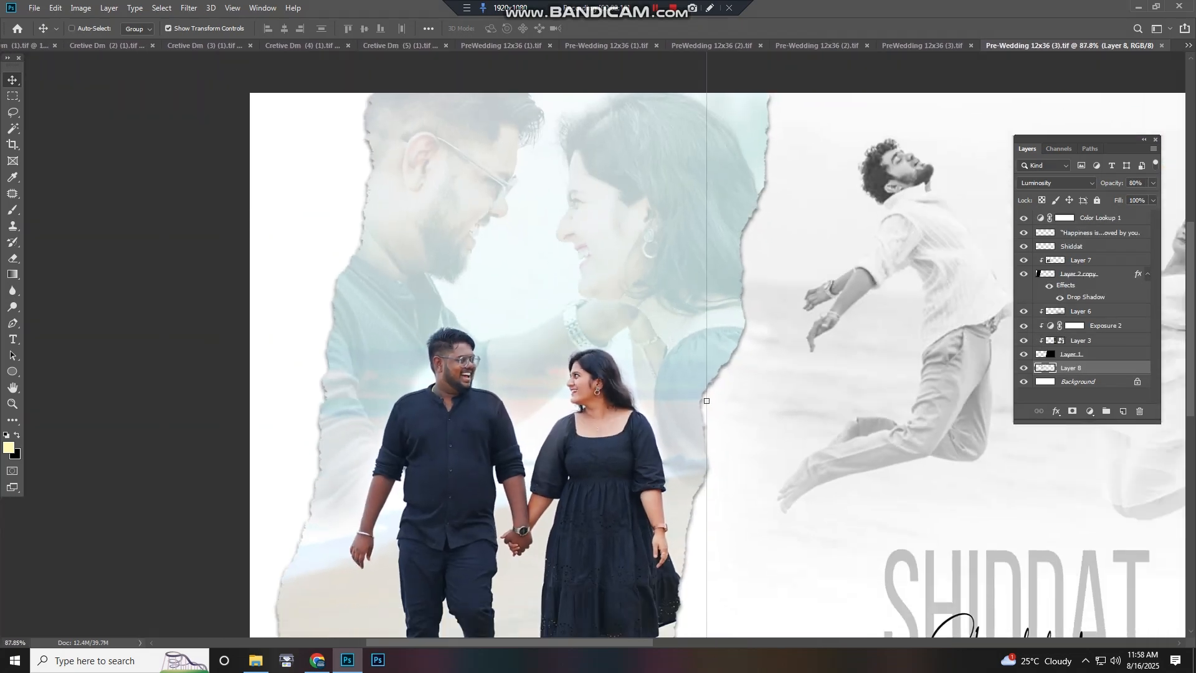
Move a layer on the left couple photo and undo the move
right_click(419, 352)
left_click(448, 359)
left_click_drag(448, 360, 473, 383)
left_click(470, 377)
key("ctrl+z")
Select the Color Lookup 1 adjustment layer from the layers under the pointer
scroll(489, 379, "down", 4)
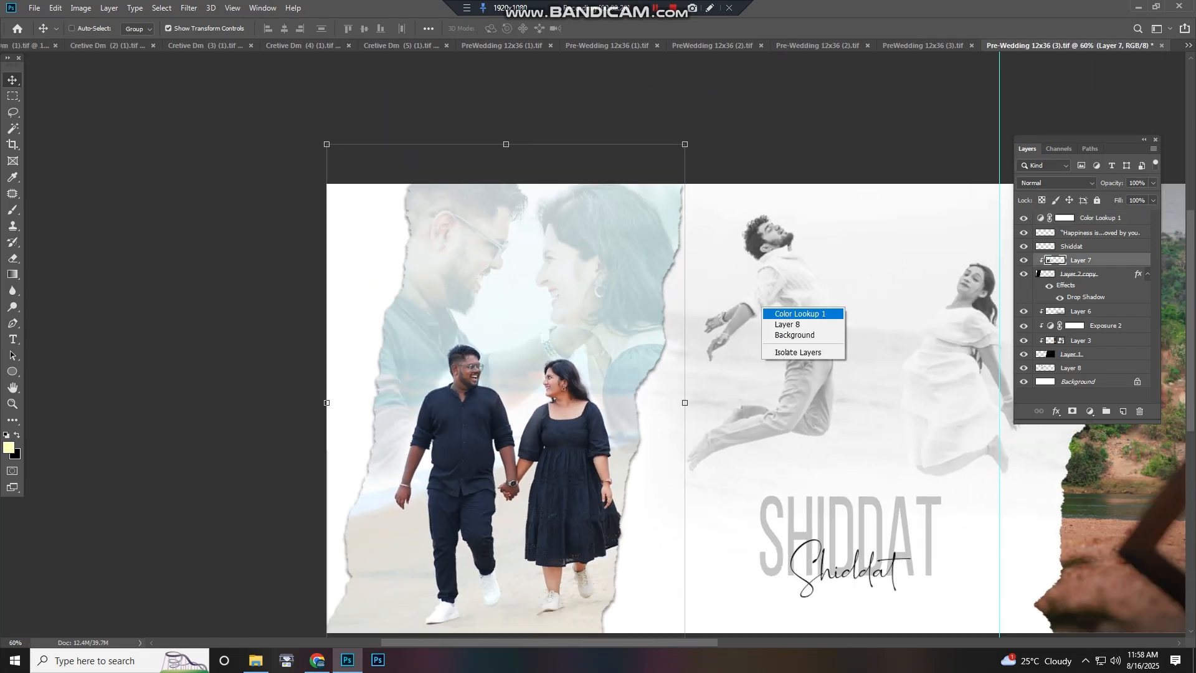
left_click(800, 313)
mouse_move(763, 287)
left_mouse_down()
mouse_move(809, 315)
mouse_move(763, 288)
left_mouse_up()
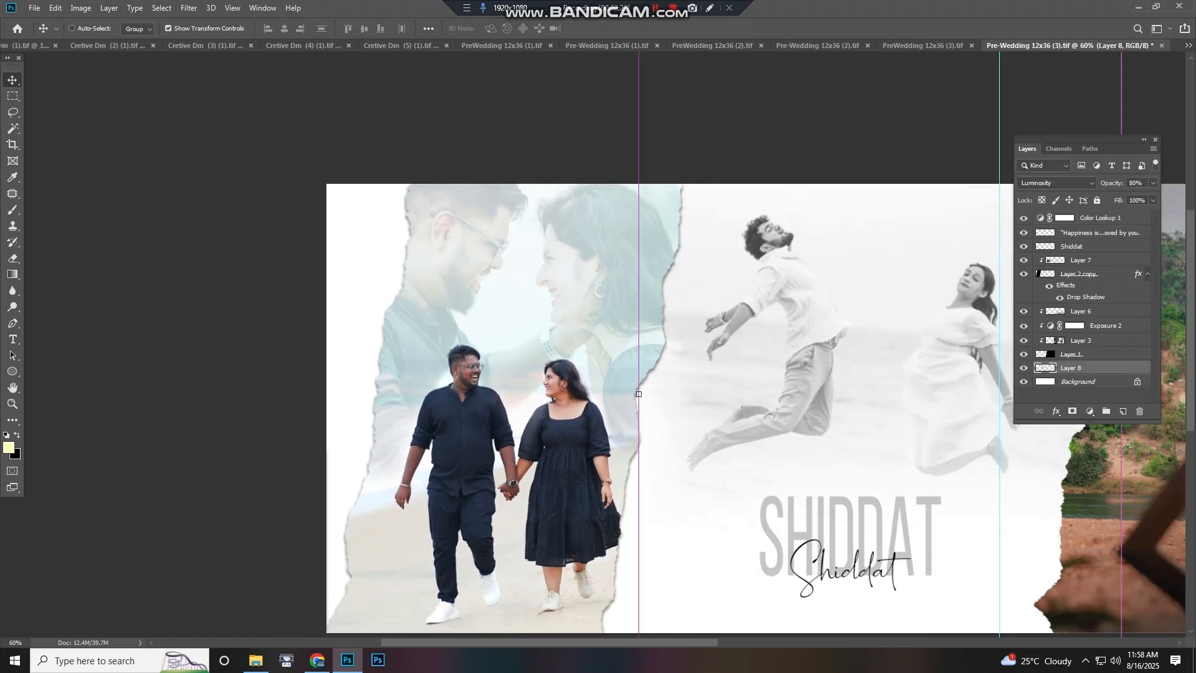
scroll(763, 287, "down", 3)
right_click(487, 432)
left_click(520, 437)
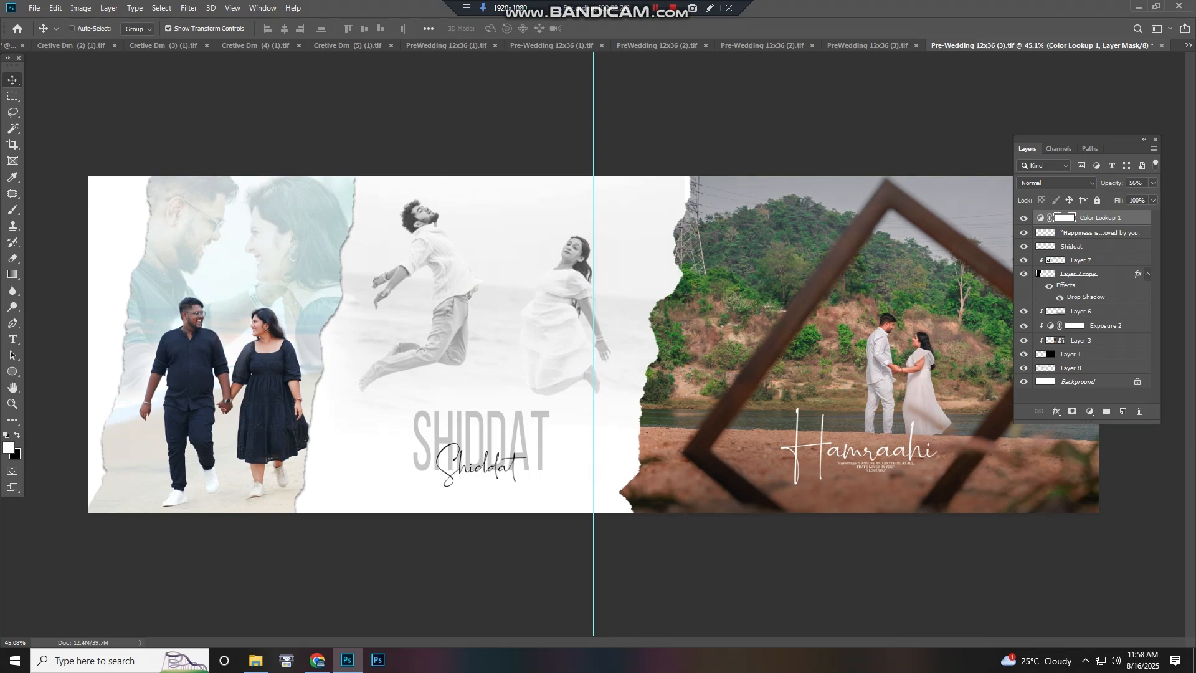
Move the Hamraahi photo on the right page and undo the move
mouse_move(874, 284)
left_mouse_down()
mouse_move(917, 371)
mouse_move(881, 299)
left_mouse_up()
key("ctrl+z")
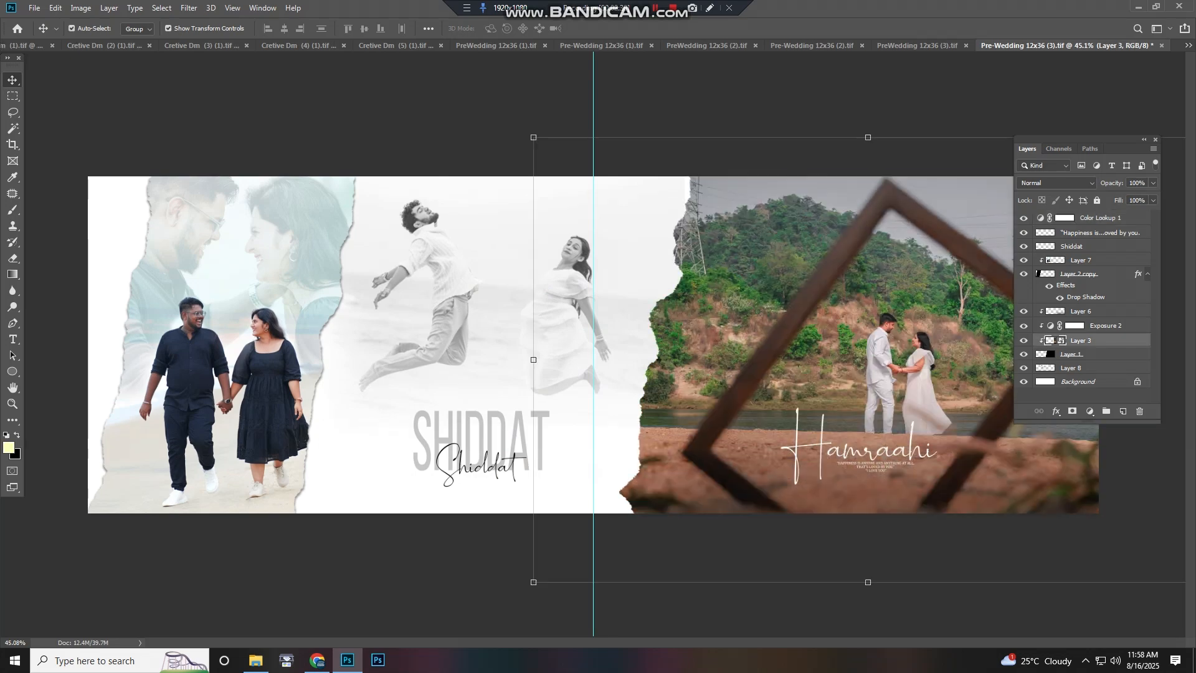
Zoom and pan across the Shiddat and Hamraahi pages to examine the spread
scroll(853, 411, "up", 6)
left_click_drag(854, 411, 559, 433)
left_click_drag(726, 367, 666, 374)
scroll(667, 373, "up", 4)
scroll(667, 374, "down", 4)
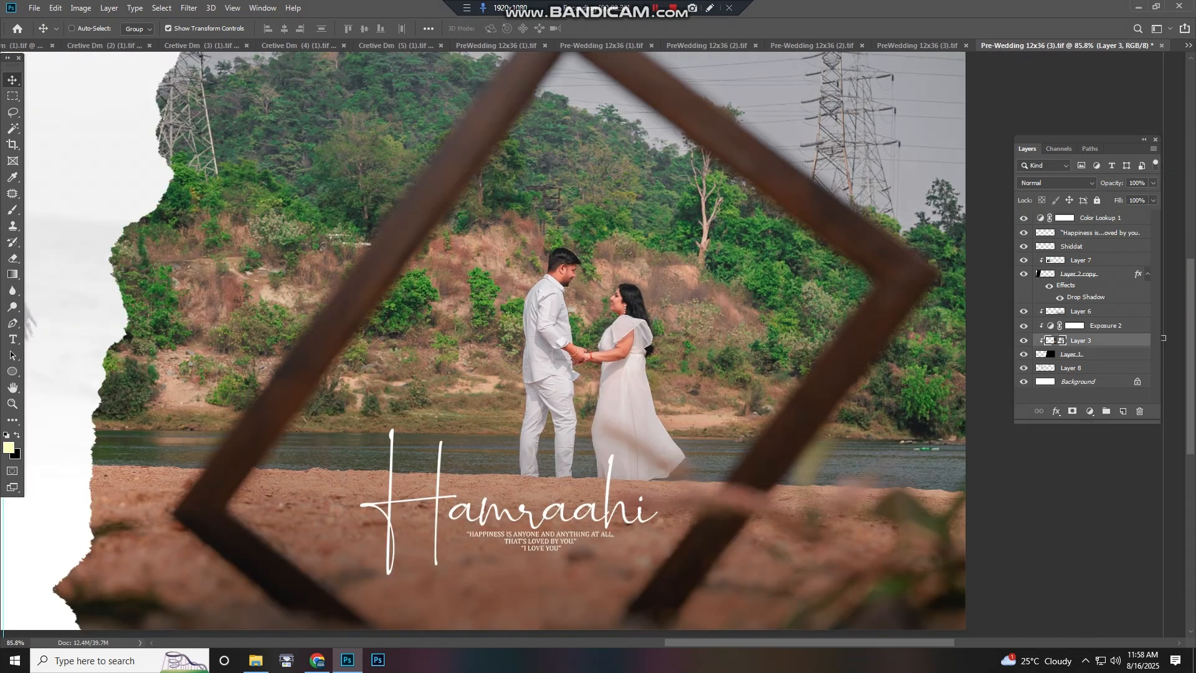
left_click_drag(348, 380, 1061, 417)
scroll(635, 405, "down", 1)
left_click_drag(424, 381, 676, 381)
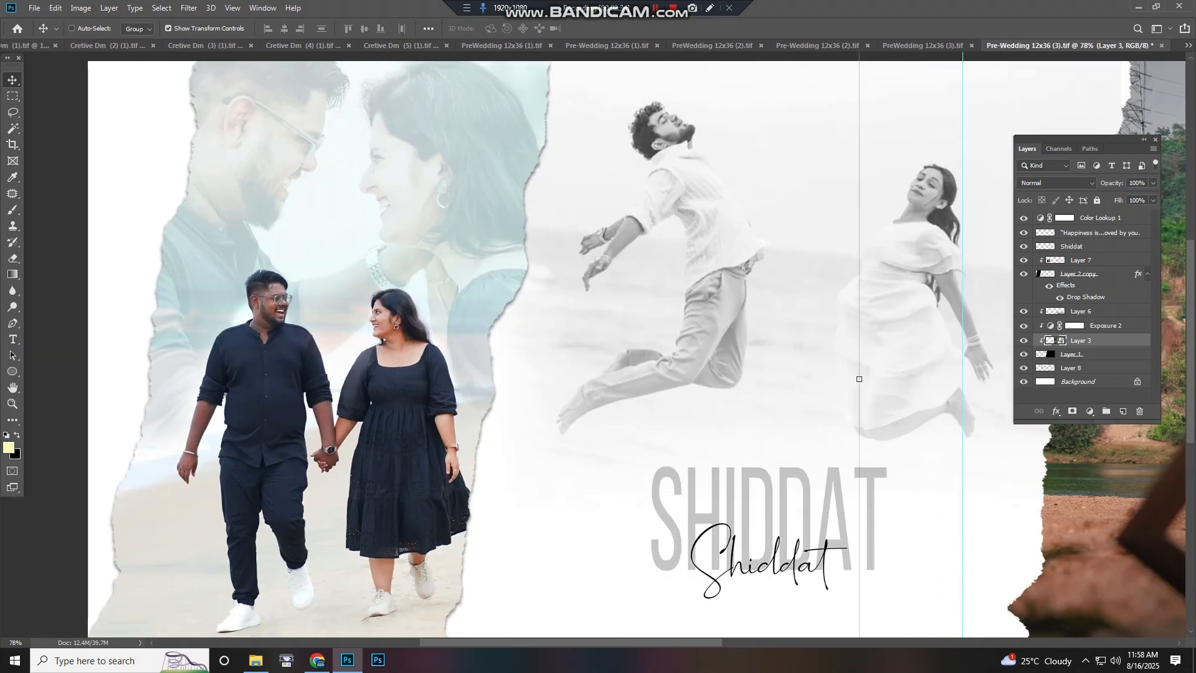
scroll(676, 381, "down", 2)
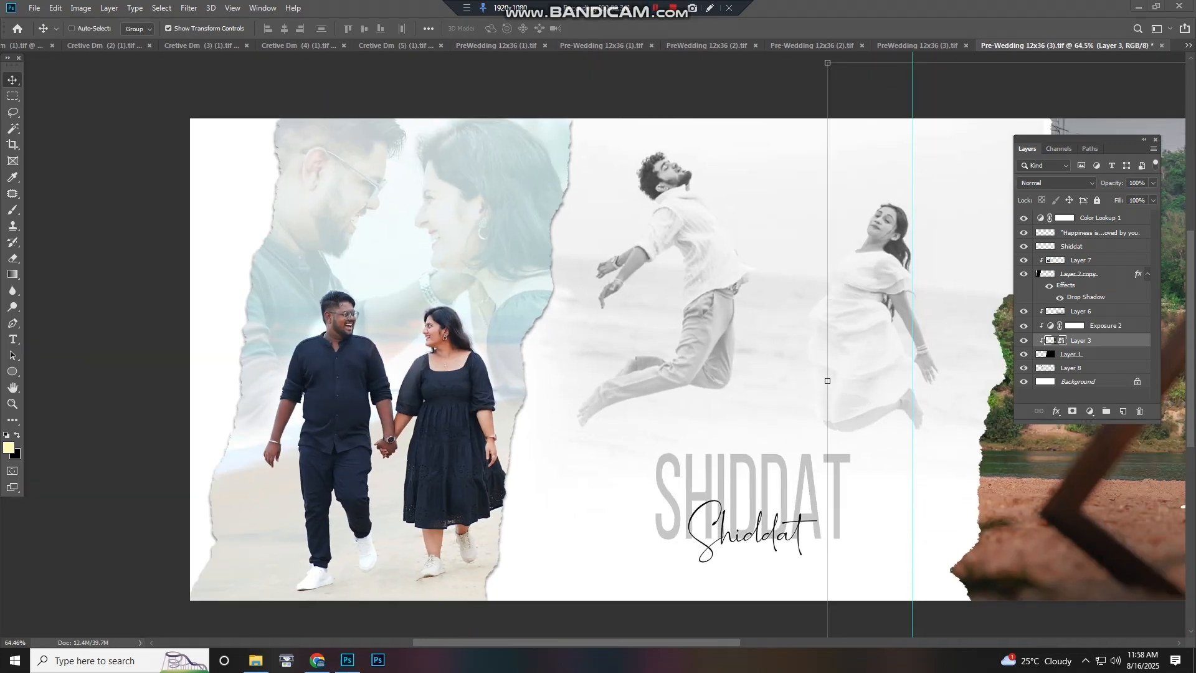
scroll(598, 345, "down", 3)
scroll(596, 346, "down", 1)
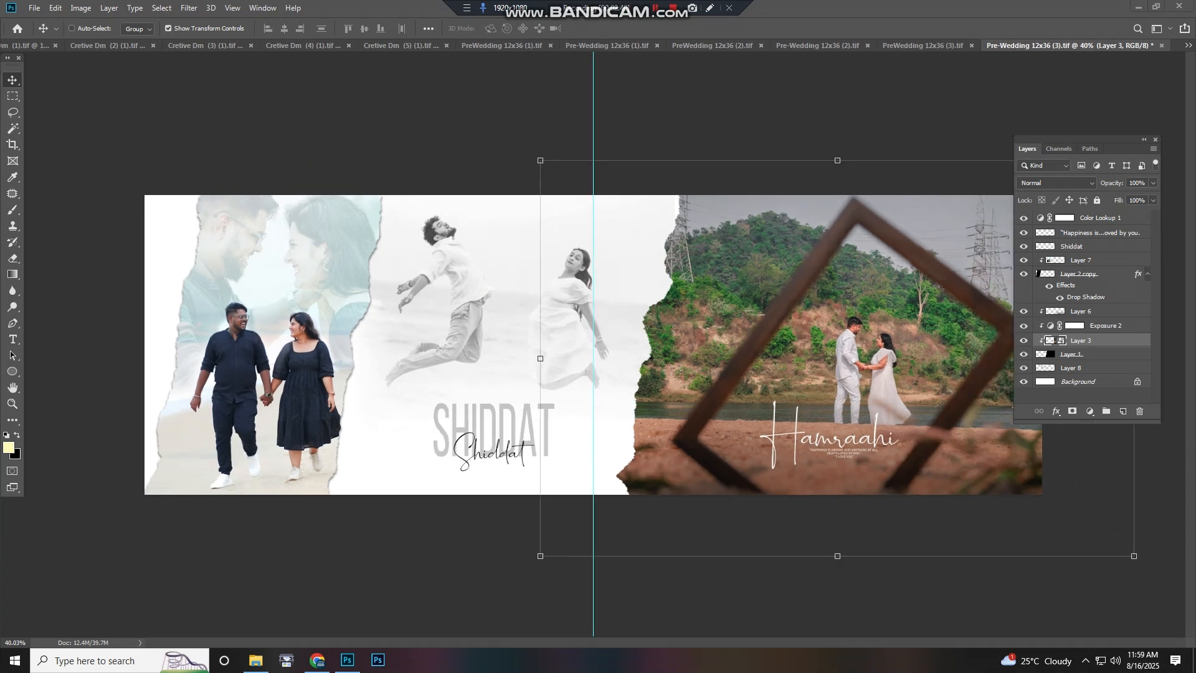
Close the Shiddat and Hamraahi document without saving changes
scroll(596, 346, "up", 1)
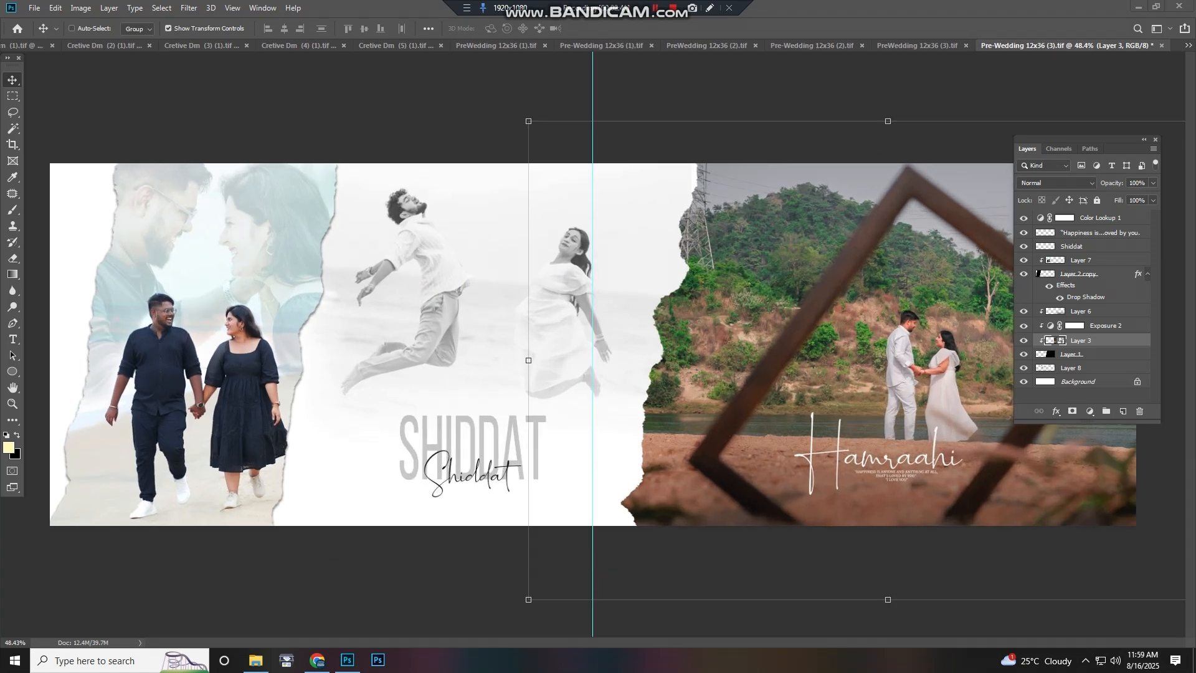
key("ctrl+w")
key("n")
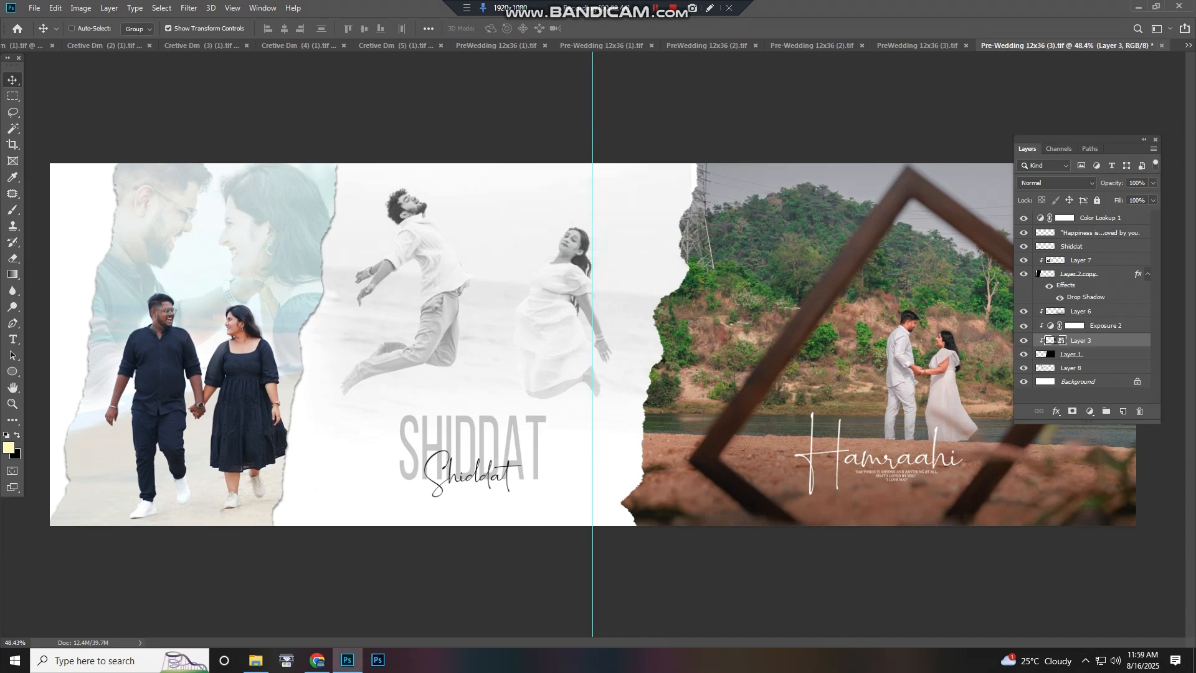
Zoom and pan across the Good Vibes and Our Story spread
scroll(596, 346, "down", 2)
scroll(596, 346, "up", 2)
scroll(279, 304, "up", 4)
left_click_drag(279, 304, 664, 323)
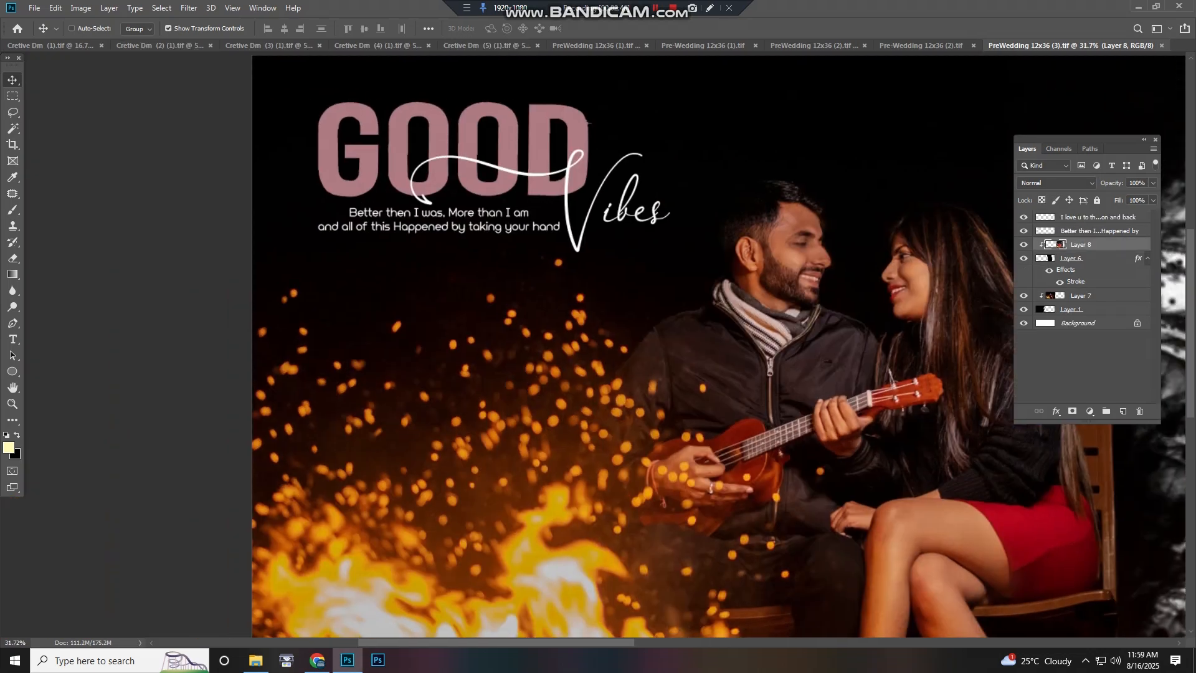
scroll(514, 323, "down", 5)
scroll(804, 342, "up", 6)
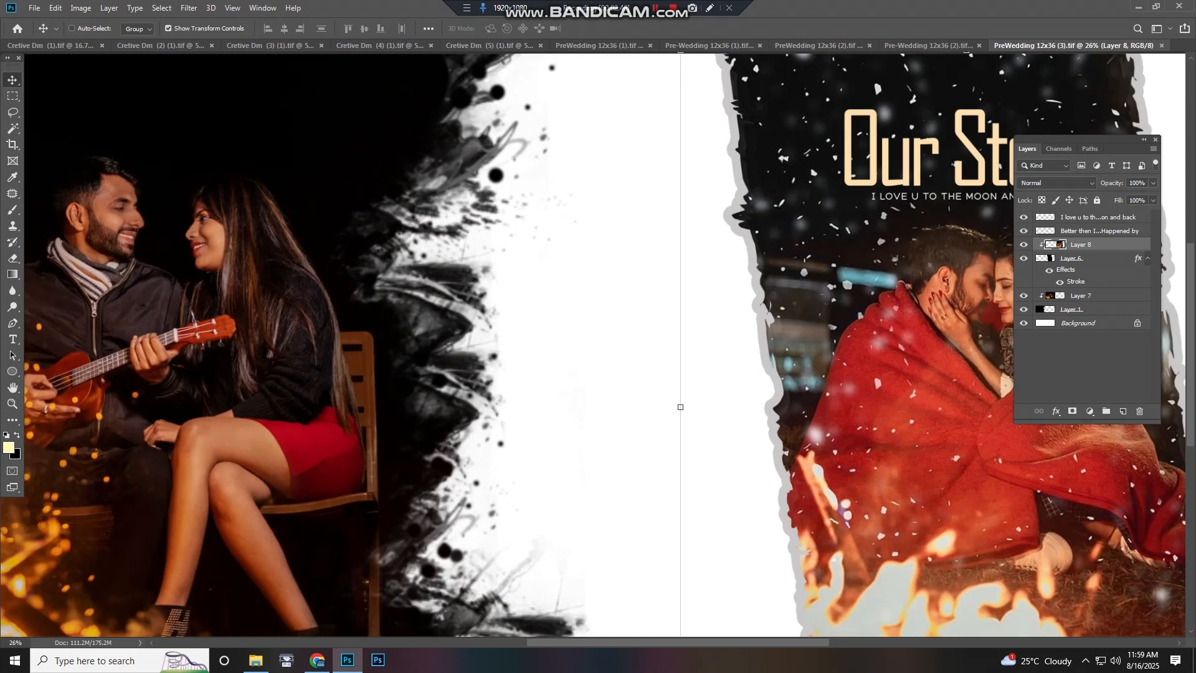
scroll(592, 346, "down", 4)
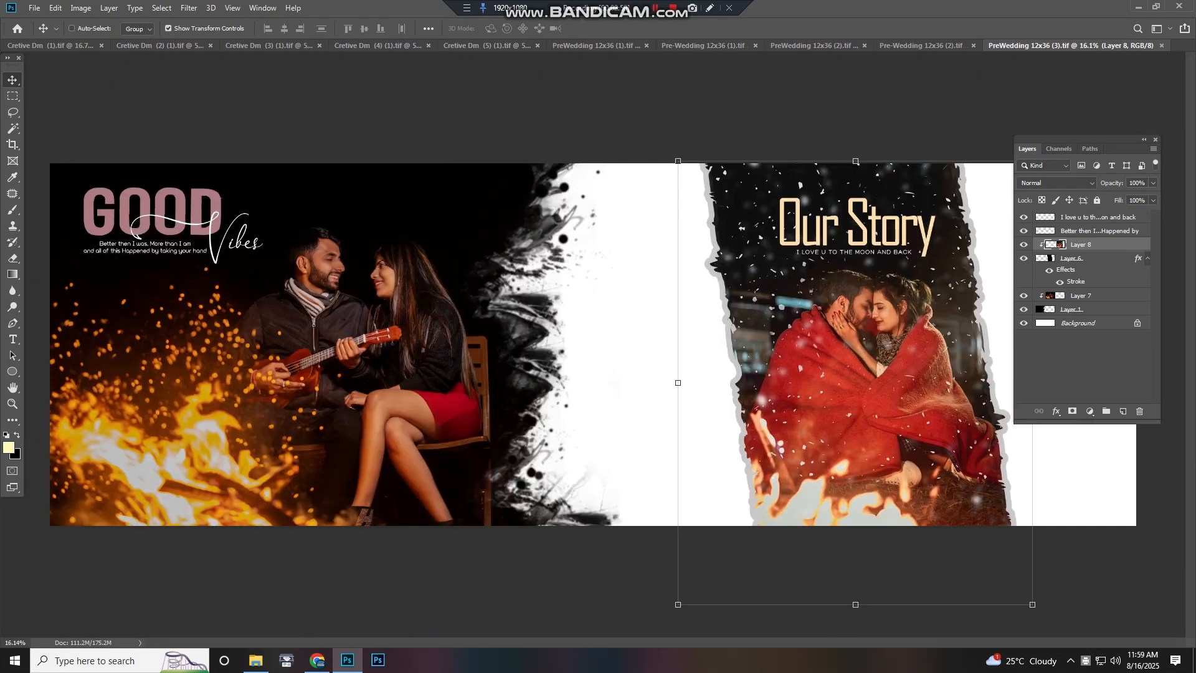
Move the Layer 8 photo and then the framed Layer 6 photo, undoing each move
left_click_drag(888, 347, 796, 348)
key("ctrl+z")
right_click(796, 348)
left_click(837, 381)
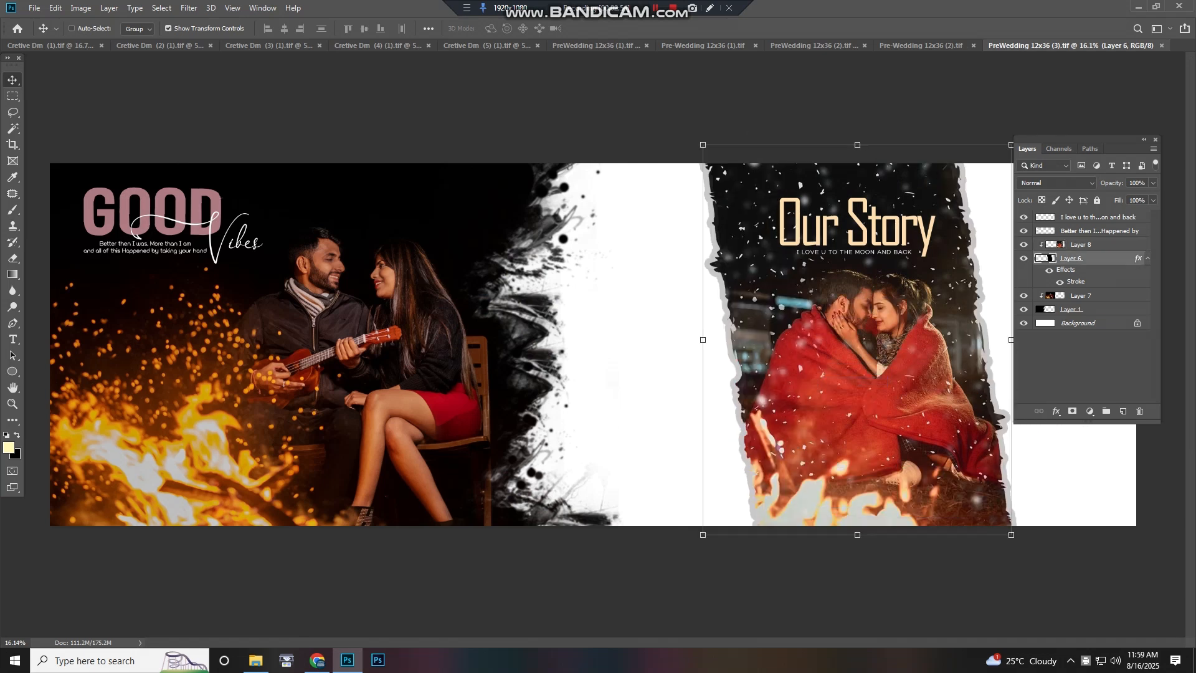
left_click_drag(492, 263, 240, 256)
key("ctrl+z")
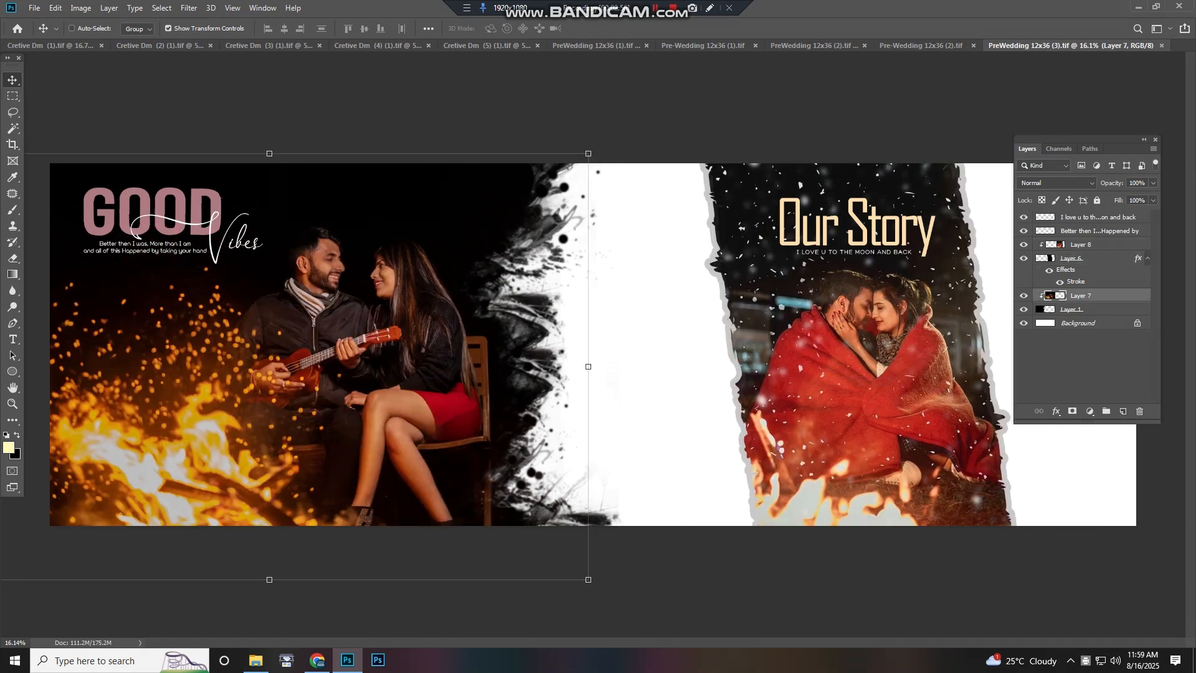
Move the black brush edge Layer 7 downward and undo the move
left_click(495, 304)
left_click_drag(547, 308, 651, 424)
key("ctrl+z")
Select the Better then I was text layer, move it and undo the move
right_click(213, 197)
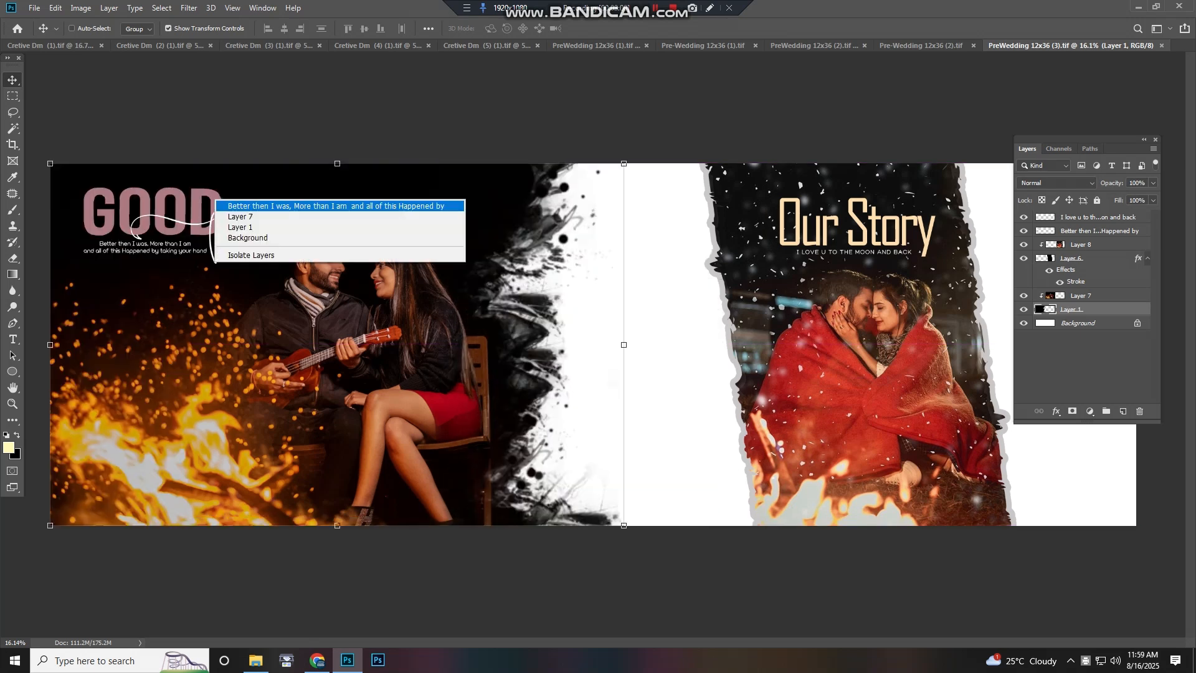
left_click(244, 204)
left_click_drag(244, 215, 234, 244)
key("ctrl+z")
Close the Good Vibes and Our Story document
scroll(234, 244, "down", 2)
scroll(593, 344, "up", 1)
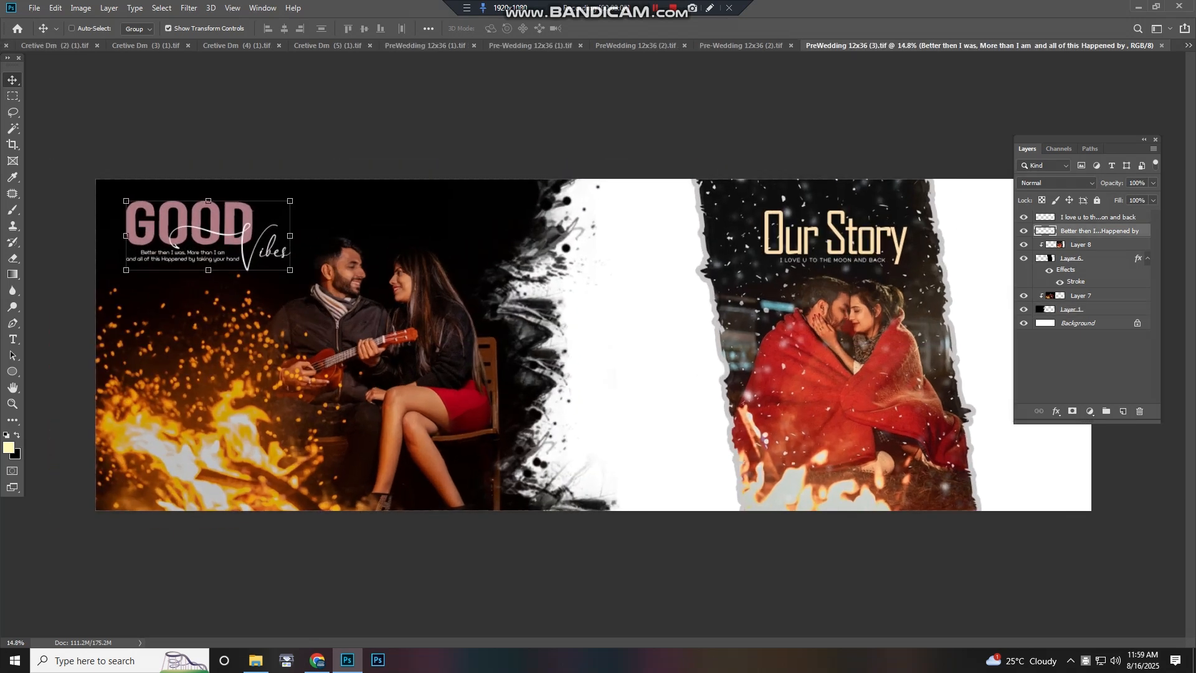
key("ctrl+w")
Move the Humsafar spread's contents to the left and undo the move
scroll(112, 283, "up", 5)
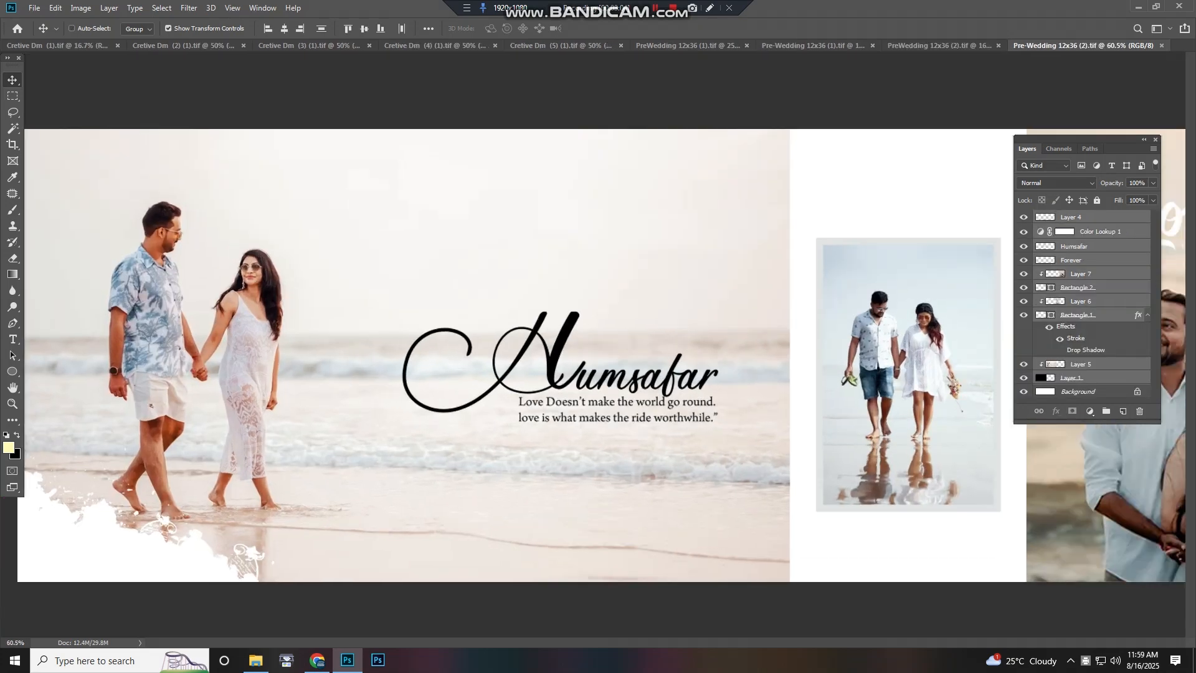
scroll(118, 281, "down", 2)
scroll(184, 353, "left", 4)
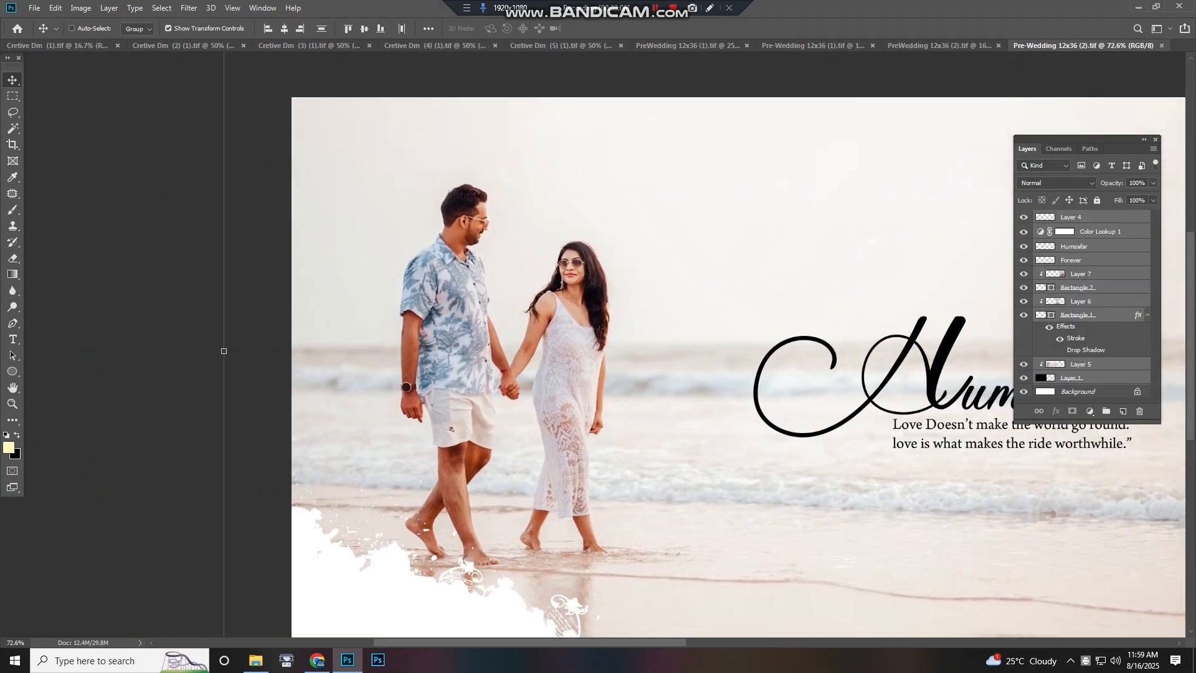
scroll(183, 353, "right", 6)
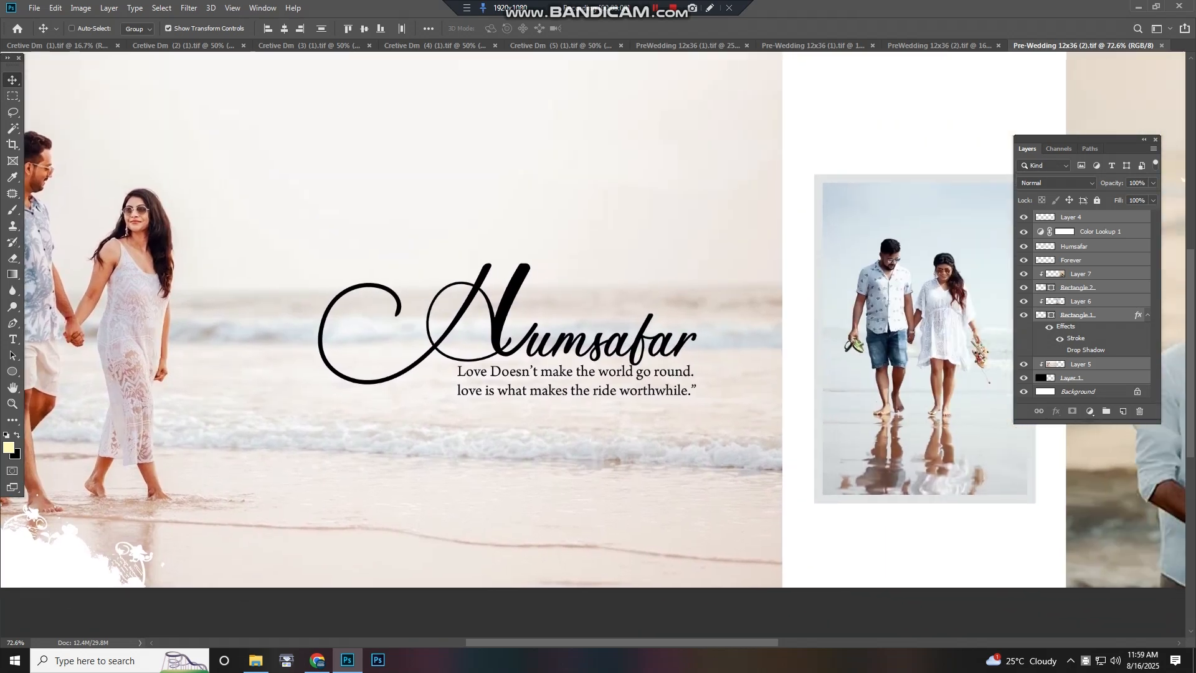
left_click_drag(735, 349, 171, 326)
scroll(591, 337, "down", 5)
left_click_drag(592, 348, 530, 315)
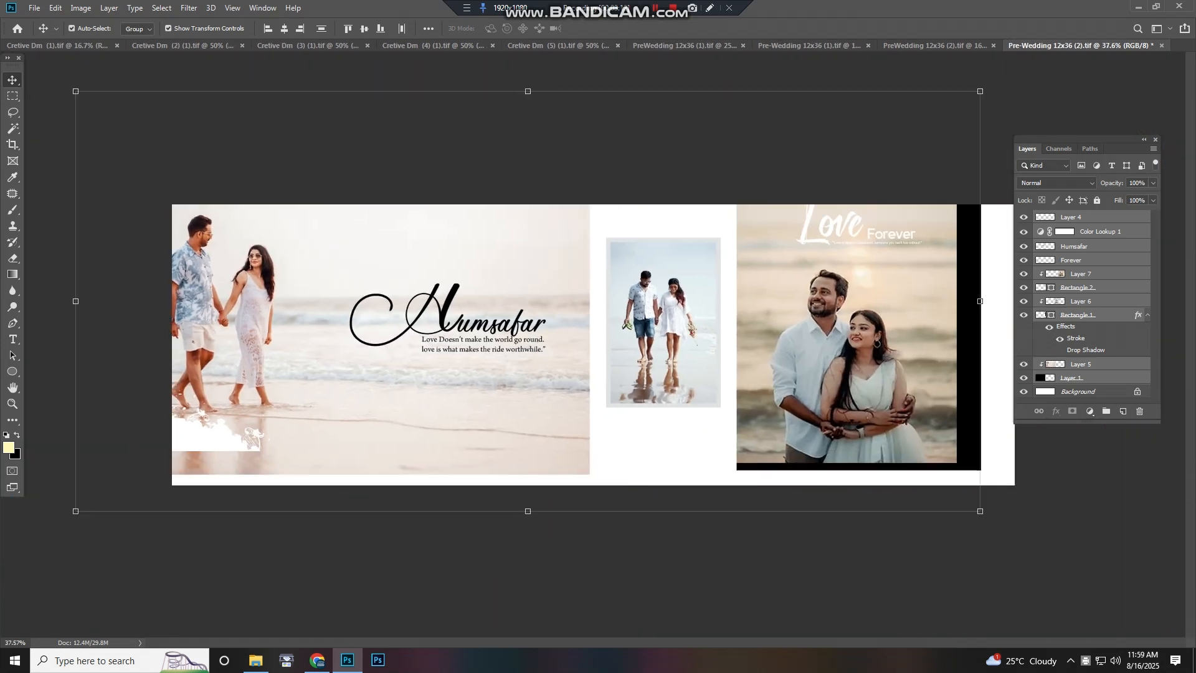
key("ctrl+z")
Select the Color Lookup 1, Layer 7 and Layer 6 layers from the photos in turn
left_click(947, 367)
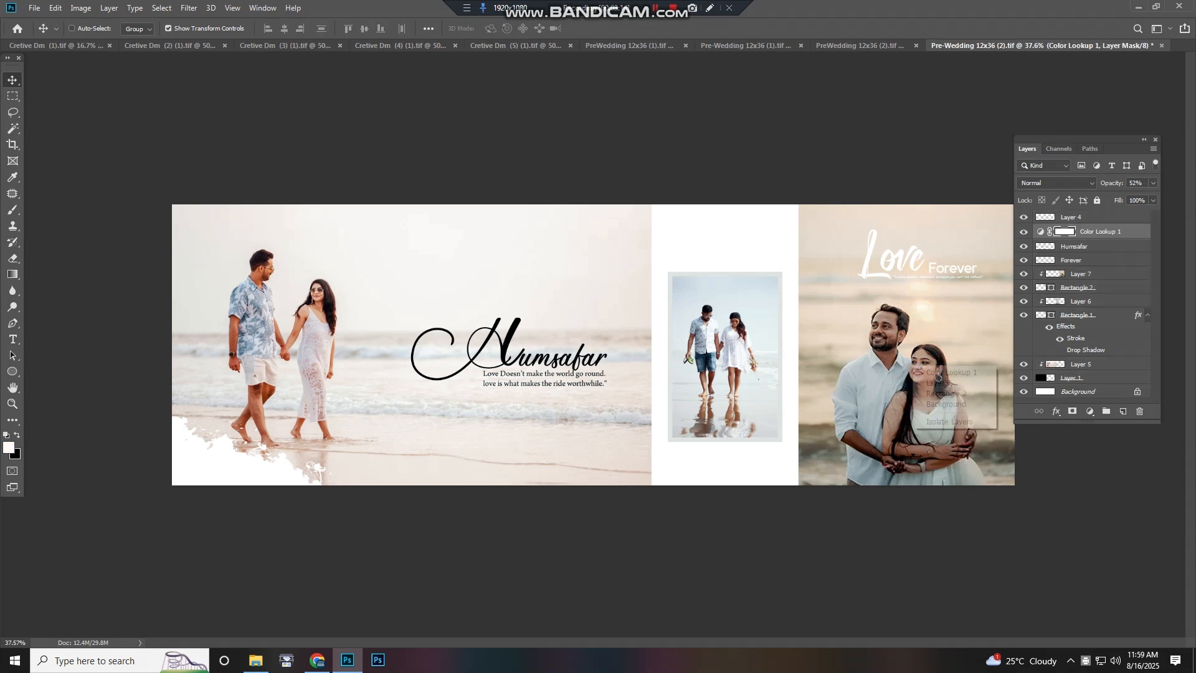
left_click(941, 383)
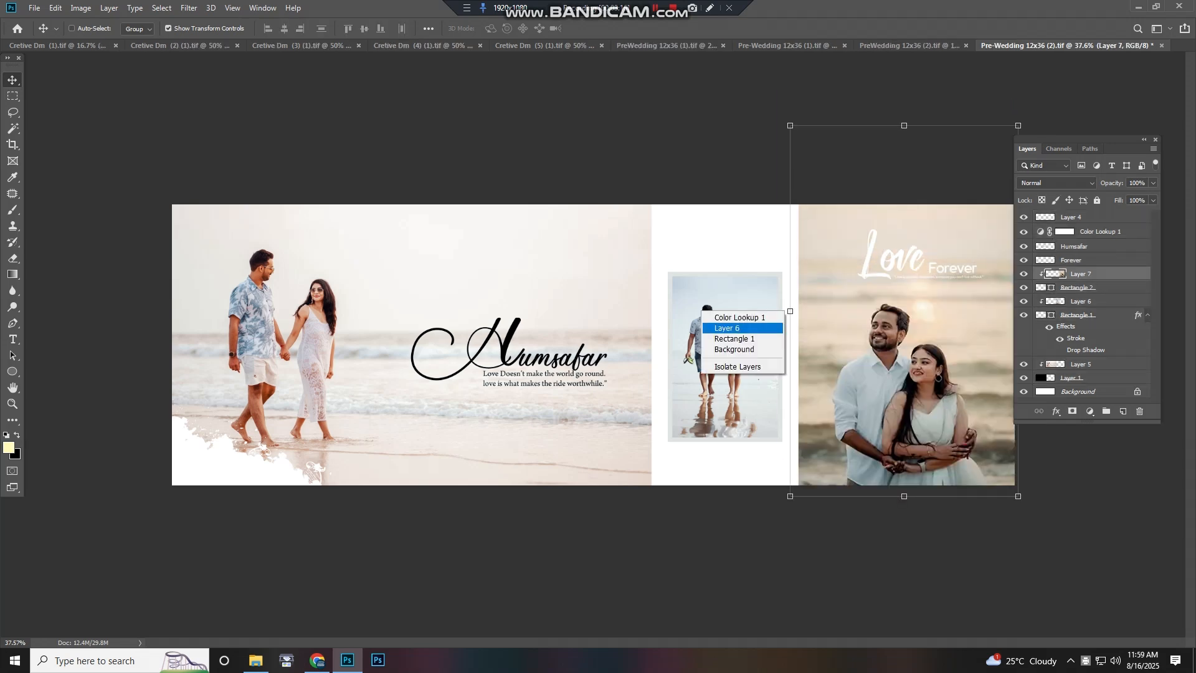
left_click(741, 328)
Move the layer under the Humsafar title slightly and undo the move
right_click(519, 319)
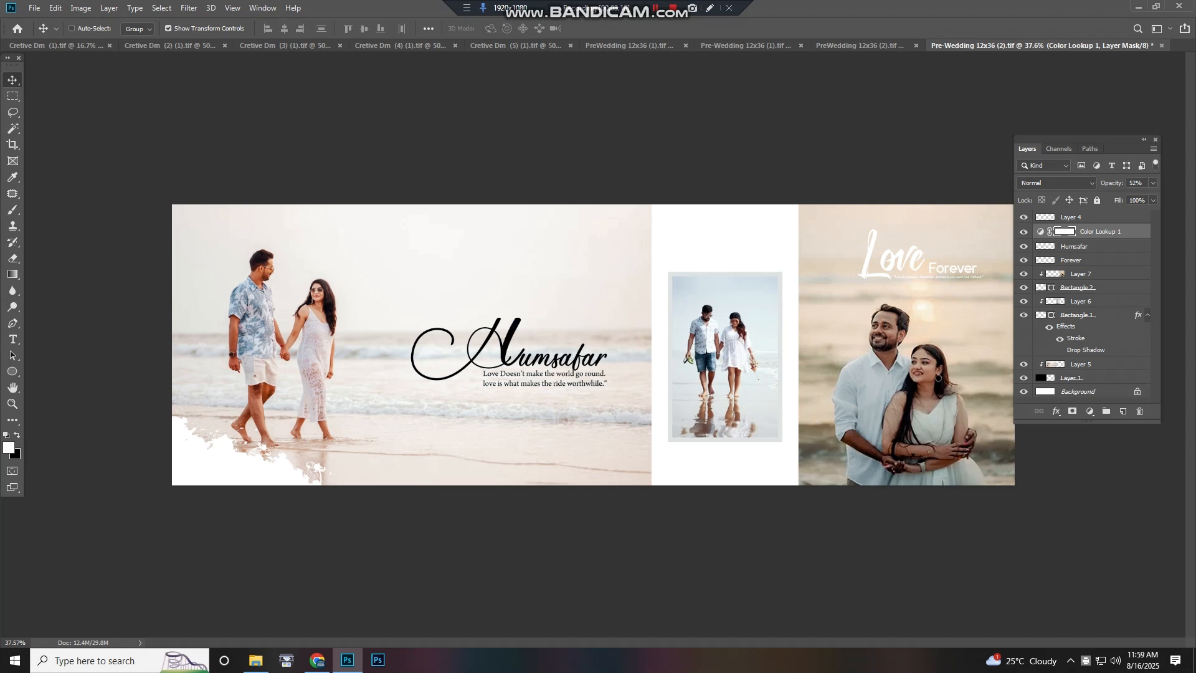
left_click_drag(506, 341, 515, 327)
key("ctrl+z")
Select Layer 4, the white brush stroke in the spread's corner, and drag it upward
right_click(515, 340)
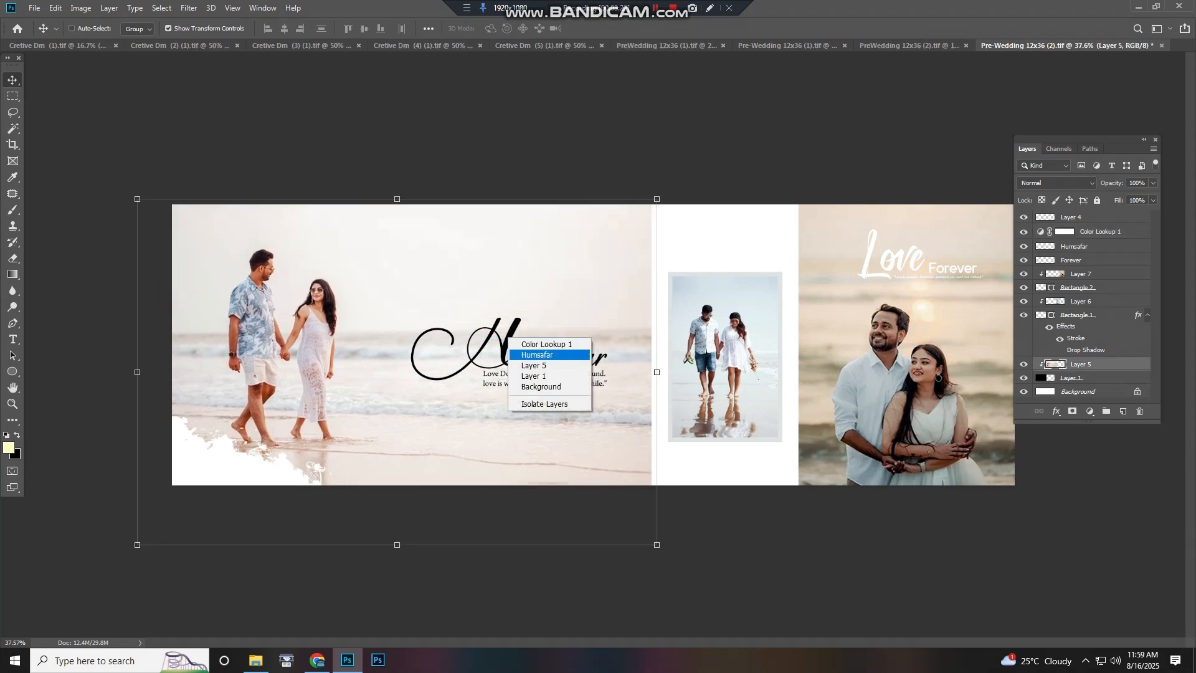
left_click(262, 459)
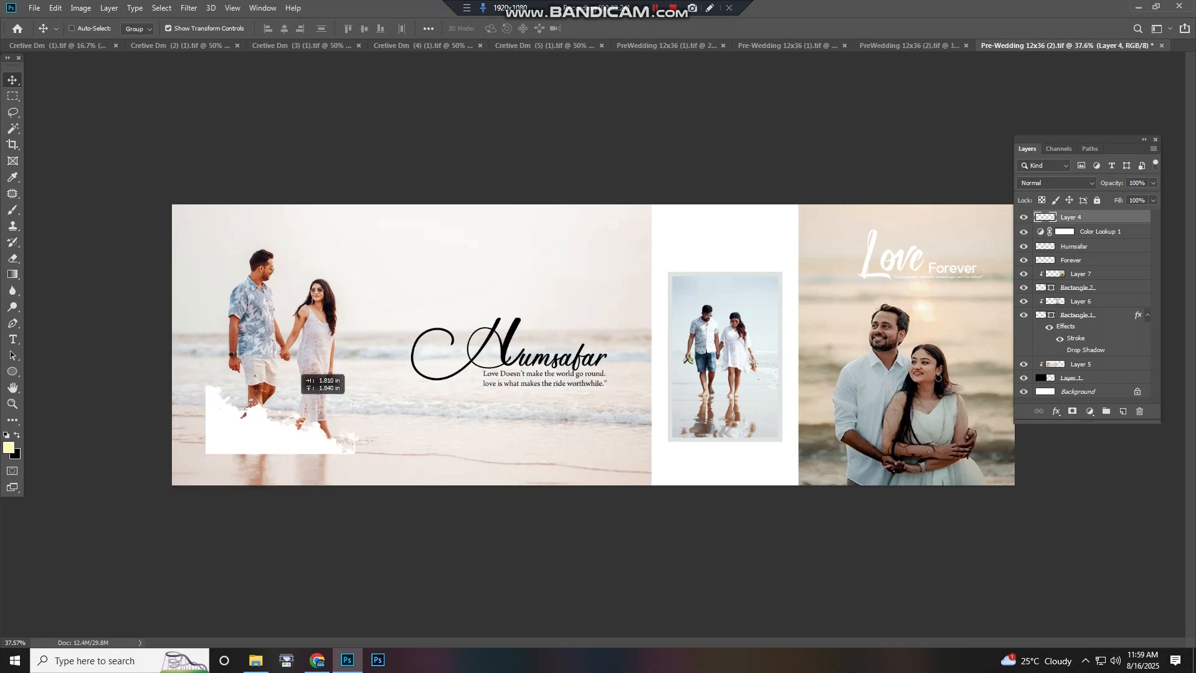
key("ctrl+plus")
scroll(273, 414, "up", 4)
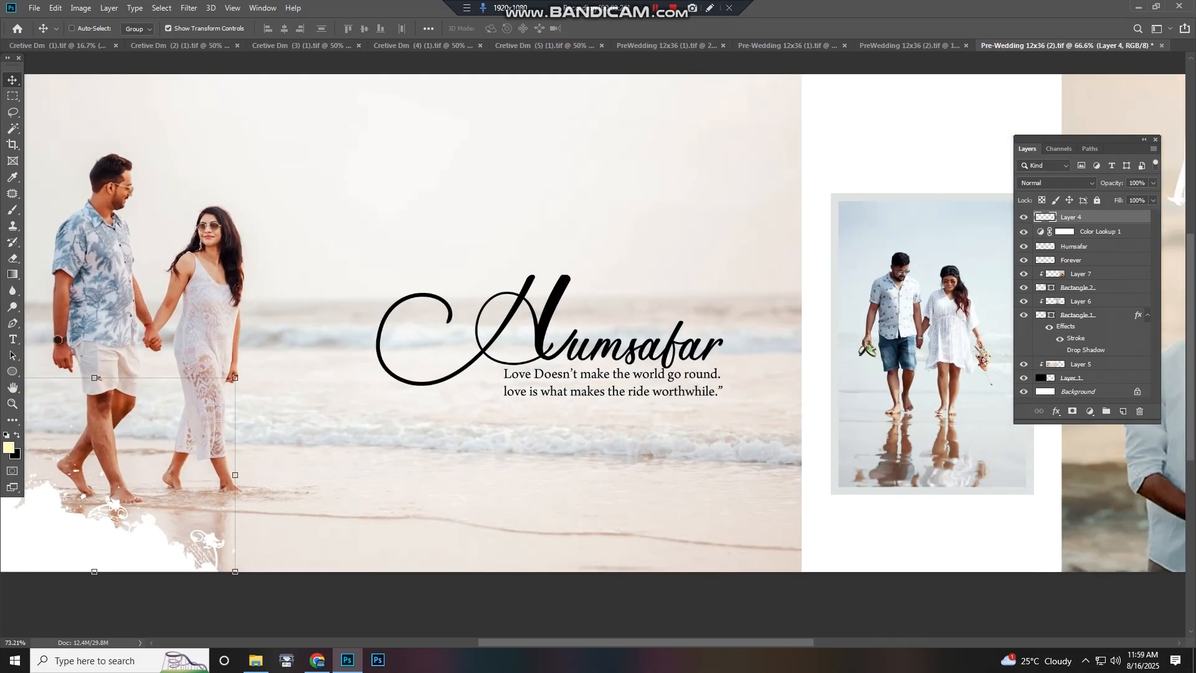
Zoom in and pan across the Humsafar spread to inspect its photos and title
left_click_drag(273, 414, 505, 434)
scroll(461, 452, "up", 3)
left_click_drag(841, 430, 154, 360)
left_click_drag(973, 396, 419, 421)
scroll(418, 421, "down", 10)
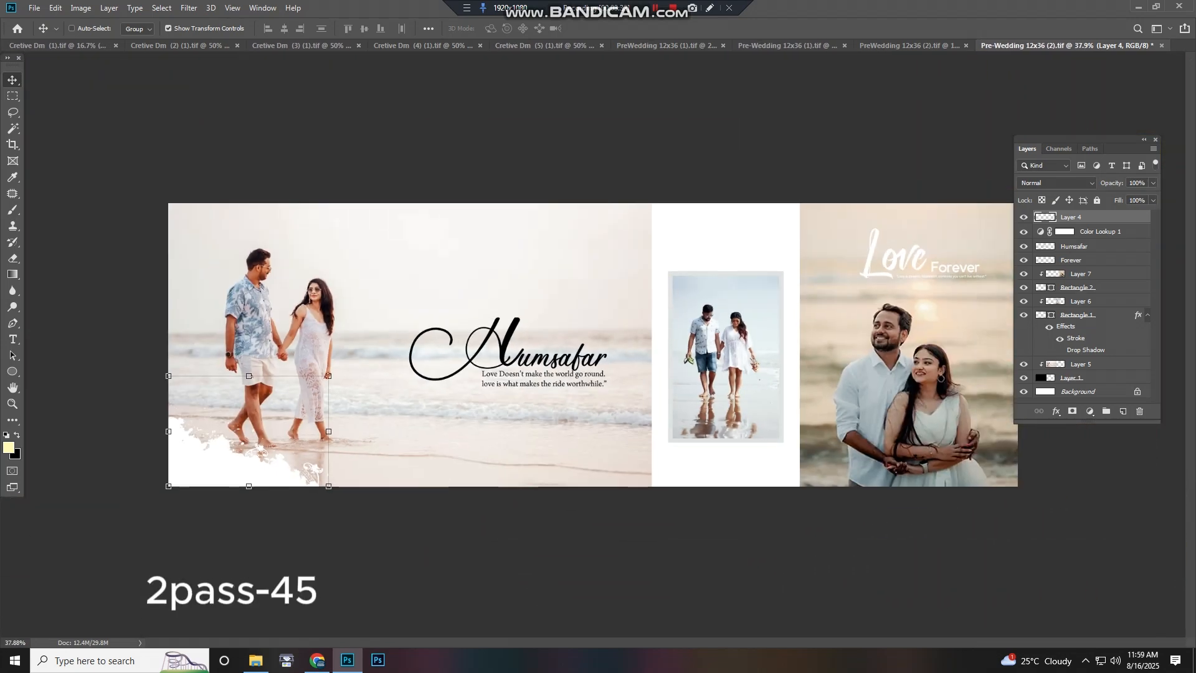
scroll(593, 344, "up", 3)
scroll(593, 344, "down", 2)
Close the Humsafar document without saving changes
key("ctrl+w")
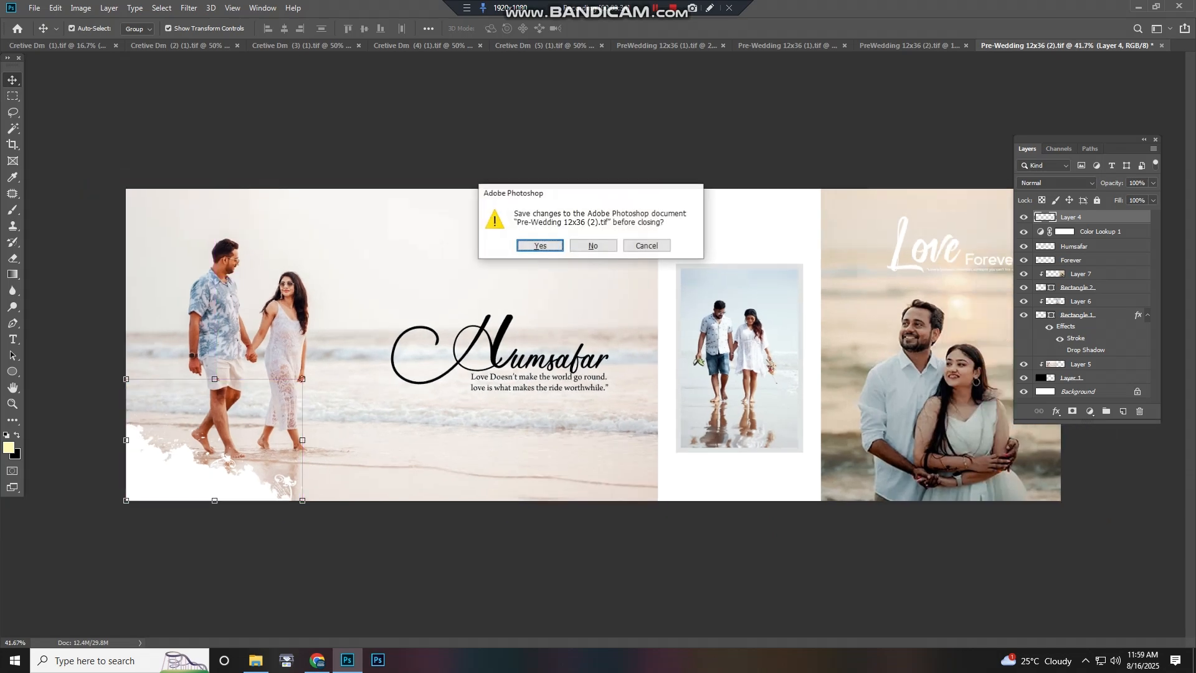
key("n")
Zoom and pan across the Promise You spread to inspect the fireside photo
scroll(207, 376, "down", 2)
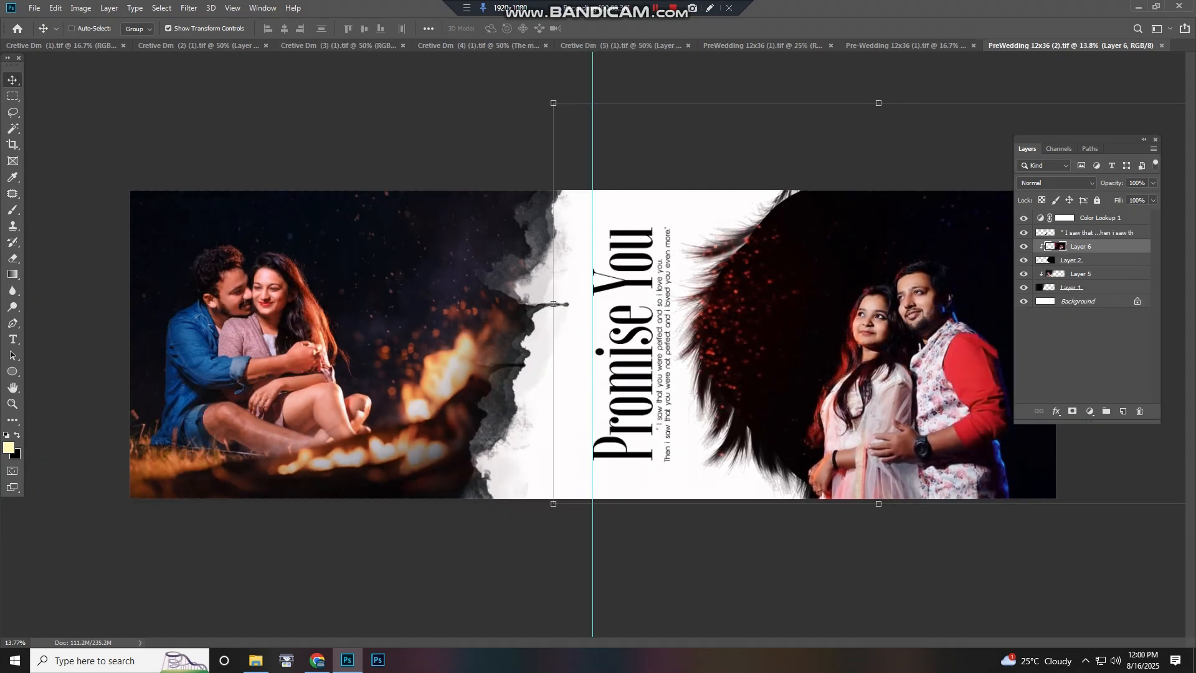
scroll(207, 376, "up", 6)
left_click_drag(210, 375, 429, 419)
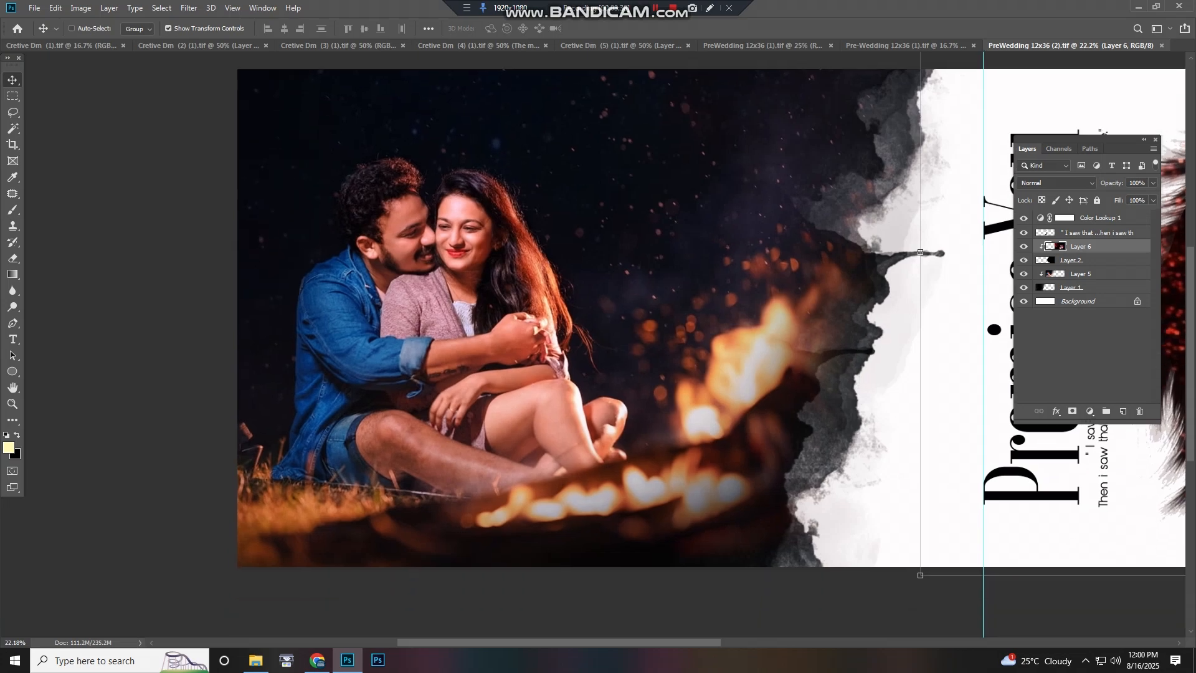
left_click_drag(917, 317, 119, 275)
scroll(593, 345, "down", 6)
Nudge layers near the torn-paper edge of the Promise You spread, undoing the first nudge
left_click_drag(755, 376, 779, 380)
key("ctrl+z")
right_click(750, 356)
left_click(775, 372)
mouse_move(765, 324)
left_mouse_down()
mouse_move(830, 344)
mouse_move(810, 315)
mouse_move(786, 339)
mouse_move(842, 345)
mouse_move(818, 318)
left_mouse_up()
Select Layer 2 from the overlapping layers, move it slightly left and undo the move
right_click(756, 351)
left_click(775, 382)
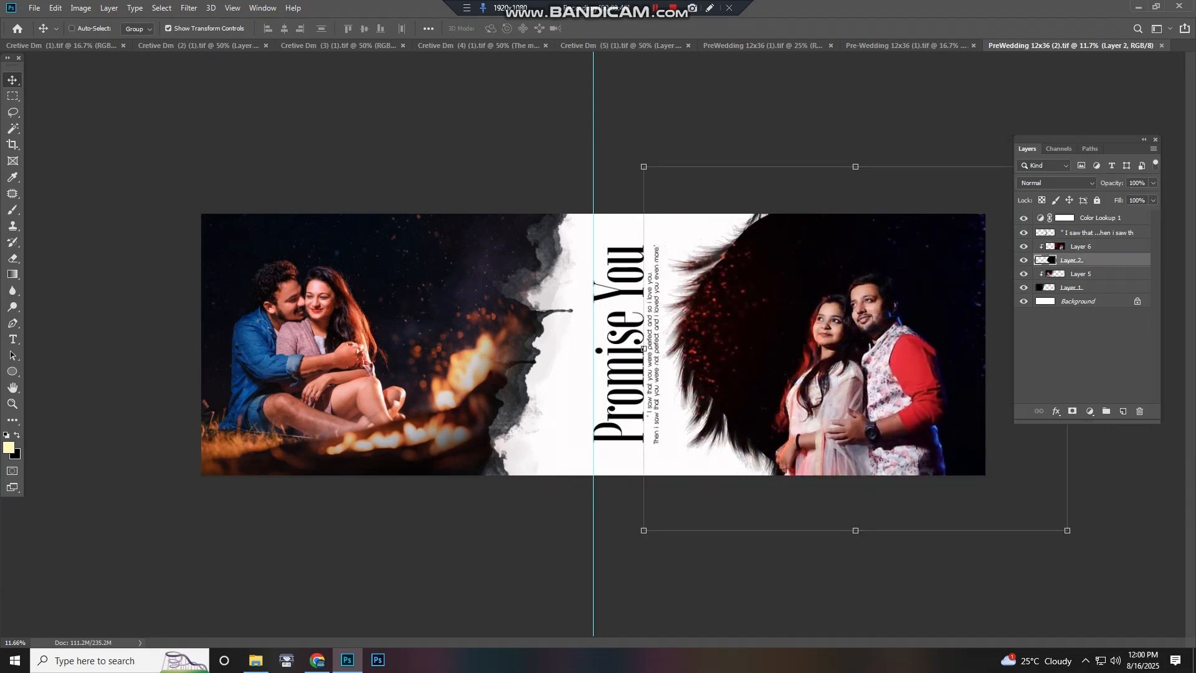
left_click(497, 356)
left_click_drag(491, 320, 462, 324)
key("ctrl+z")
Select Layer 1 from the overlapping layers, move it slightly and undo, then pick another layer near the title
right_click(462, 349)
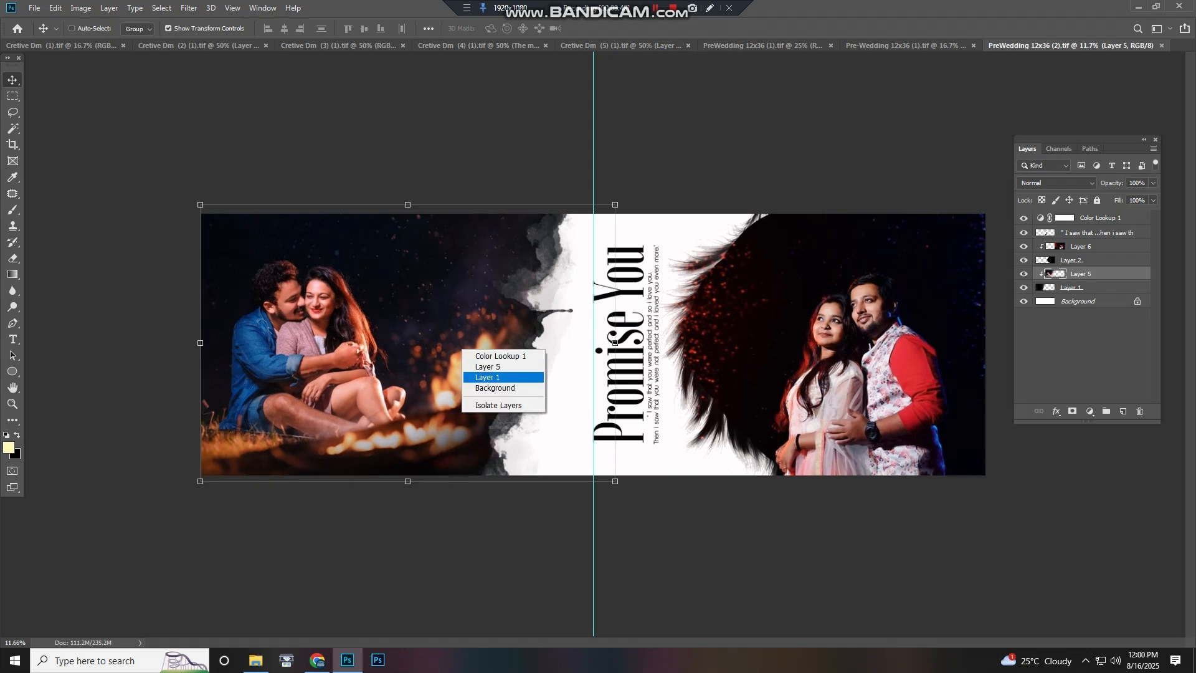
mouse_move(466, 382)
left_mouse_down()
mouse_move(436, 405)
mouse_move(449, 388)
left_mouse_up()
key("ctrl+z")
right_click(603, 352)
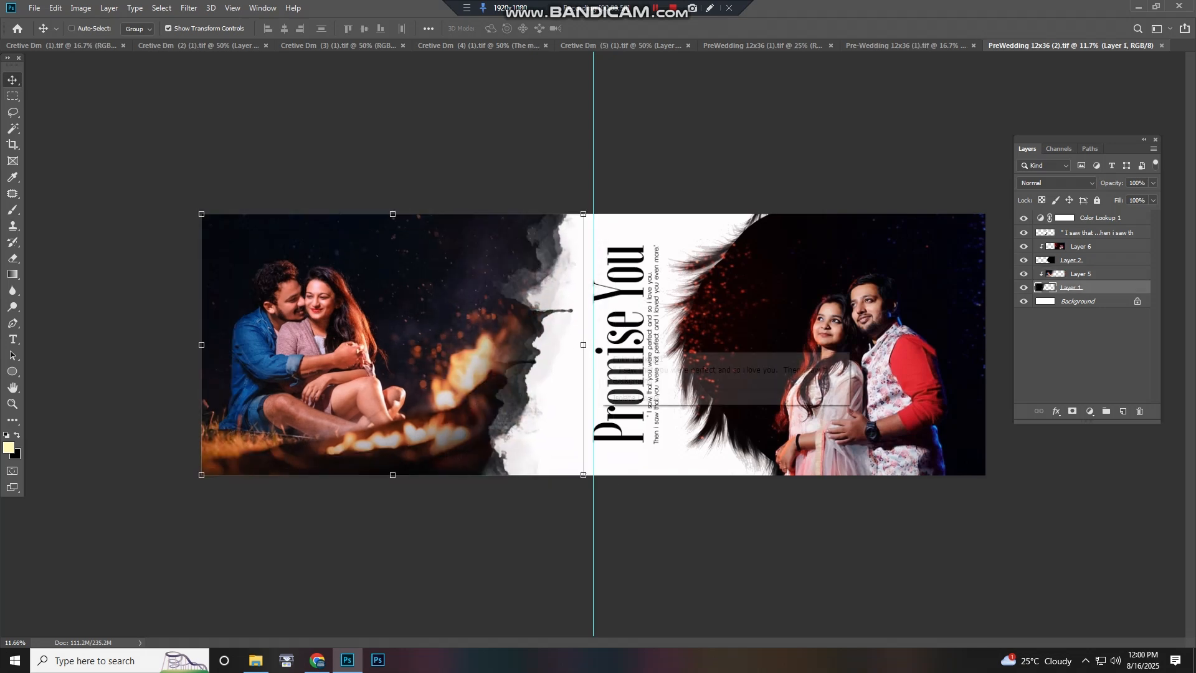
left_click(659, 331)
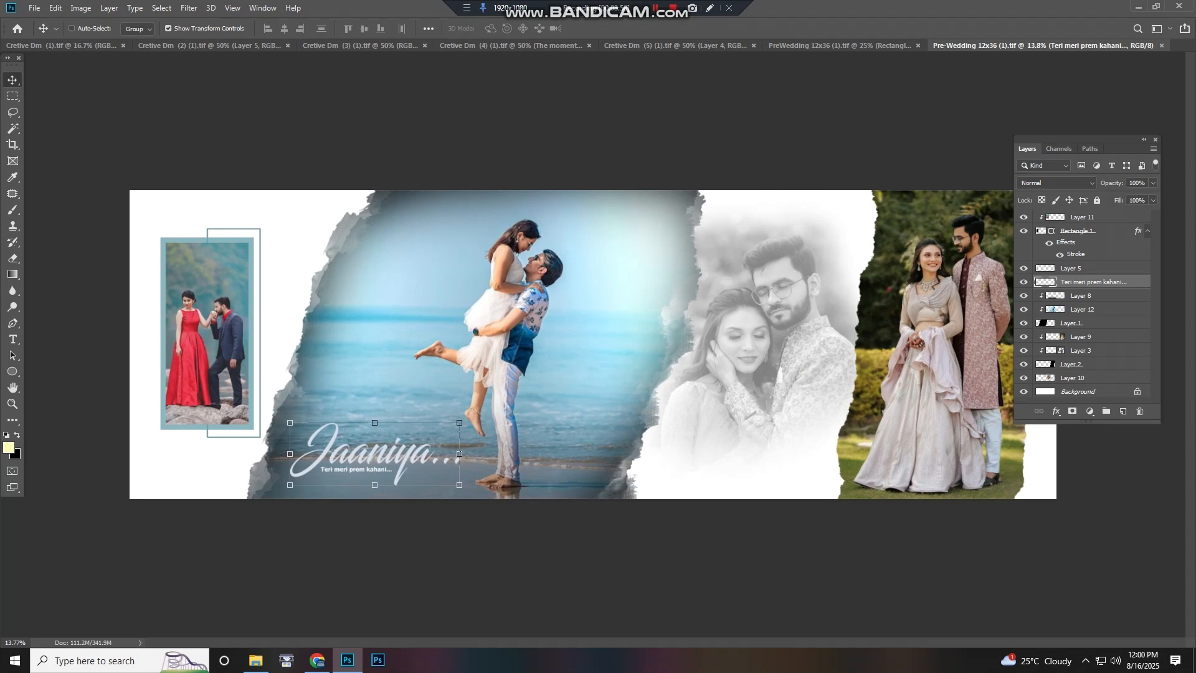
Select the Rectangle 1 frame around the small portrait from the overlapping layers
right_click(205, 310)
left_click(221, 317)
left_click_drag(221, 316, 172, 343)
right_click(205, 323)
left_click(221, 340)
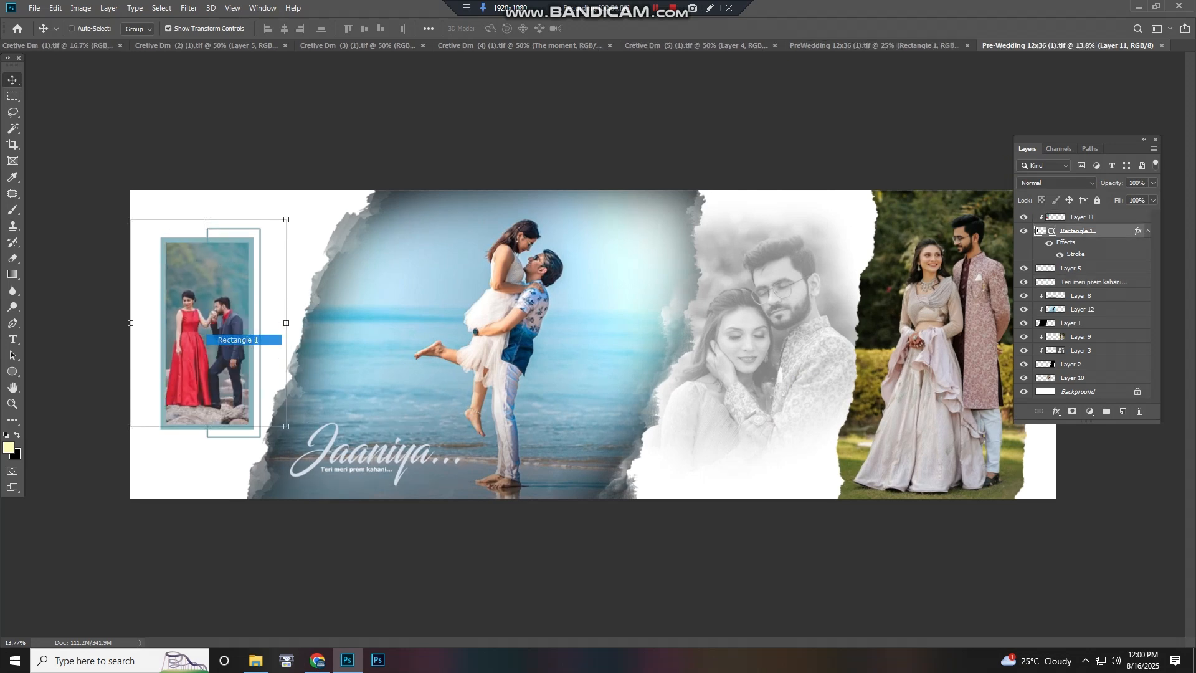
Move the beach photo layer down slightly and undo the move
left_click(523, 332)
left_click_drag(525, 322, 526, 361)
key("ctrl+z")
Select Layer 1 beneath the beach photo, move it left and undo the move
right_click(523, 313)
left_click(543, 330)
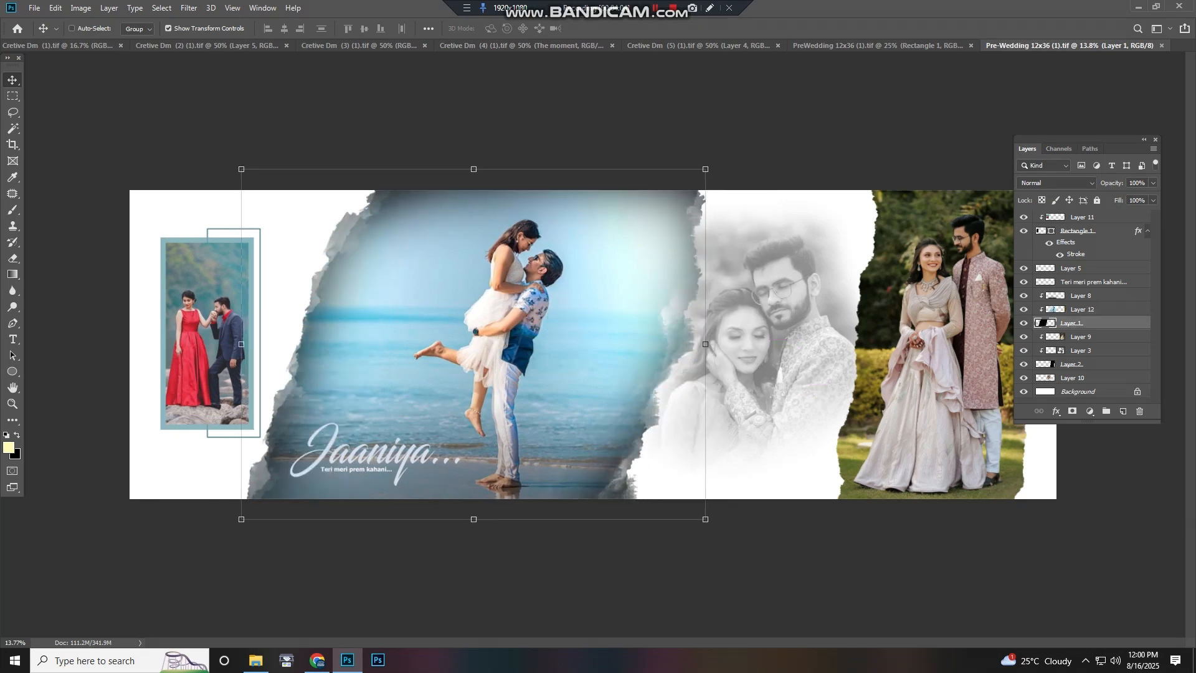
left_click_drag(766, 347, 420, 362)
key("ctrl+z")
Zoom in and pan around the Jaaniya spread to inspect the beach and garden photos
scroll(767, 342, "up", 5)
scroll(633, 346, "up", 2)
key("alt+space")
left_click_drag(721, 340, 324, 514)
key("Escape")
scroll(323, 514, "up", 2)
scroll(555, 269, "up", 2)
left_click_drag(554, 269, 405, 399)
scroll(405, 398, "down", 4)
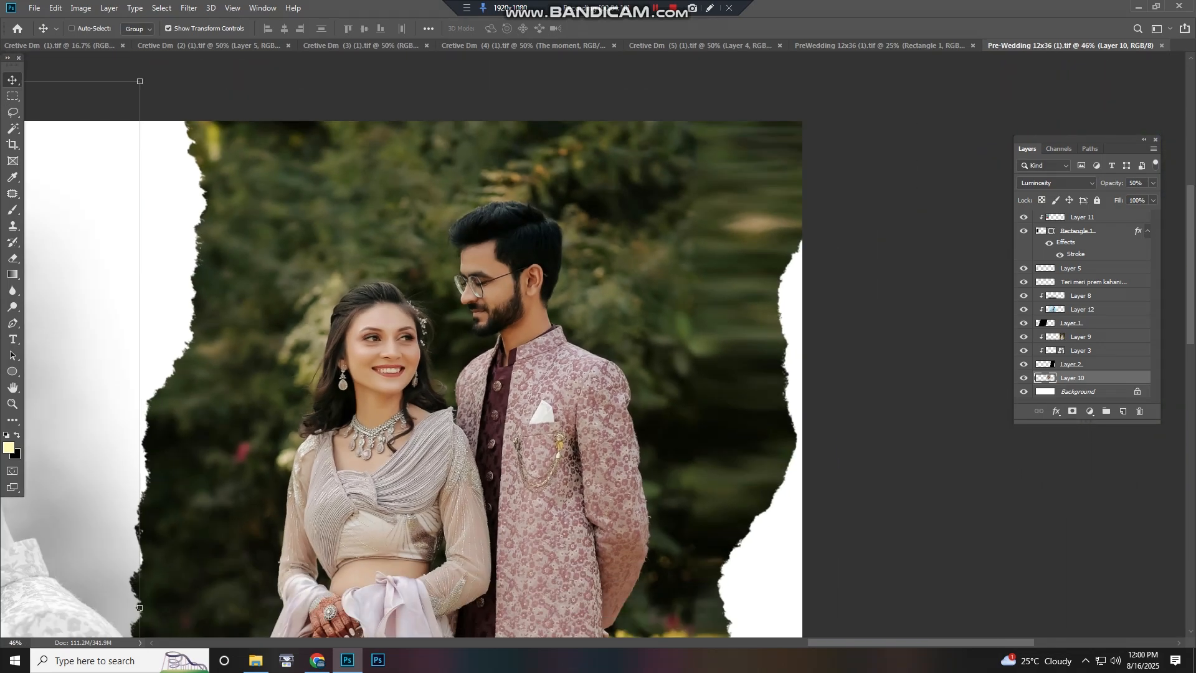
scroll(527, 321, "down", 3)
left_click_drag(530, 430, 534, 268)
scroll(535, 268, "down", 1)
scroll(517, 374, "down", 1)
mouse_move(517, 374)
left_mouse_down()
mouse_move(516, 334)
mouse_move(515, 363)
left_mouse_up()
scroll(516, 334, "down", 1)
left_click_drag(187, 349, 992, 363)
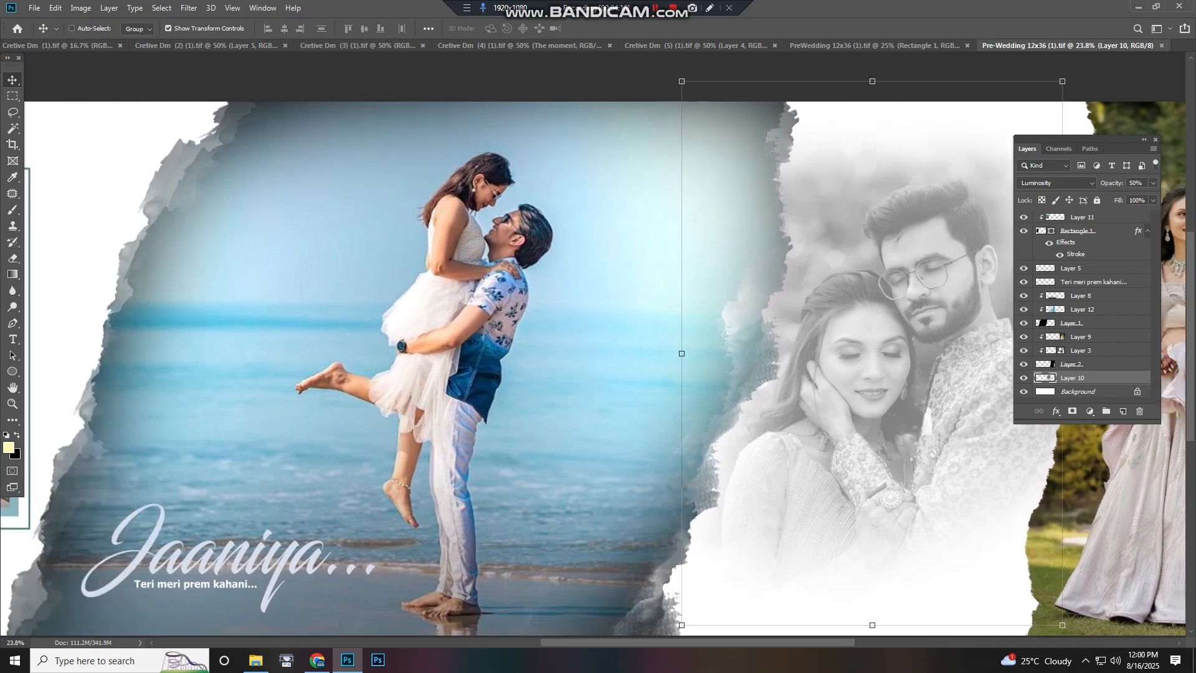
left_click_drag(498, 355, 849, 346)
Close the Jaaniya document
scroll(849, 347, "down", 6)
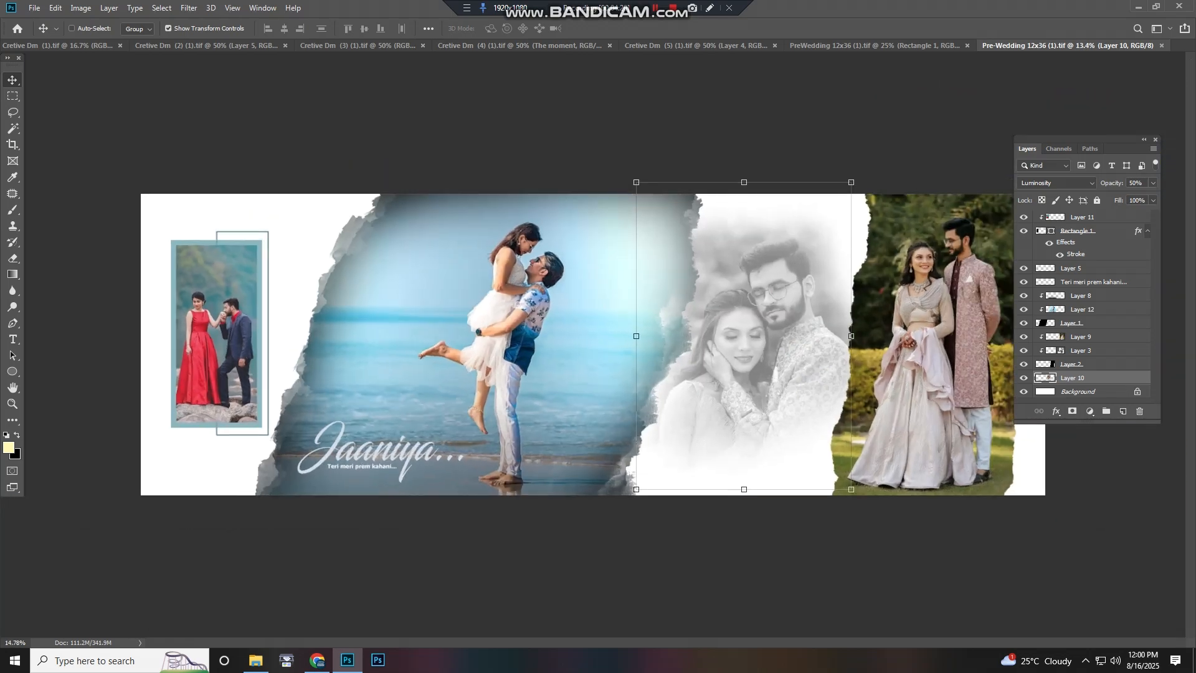
scroll(592, 344, "up", 4)
scroll(592, 344, "down", 3)
key("ctrl+w")
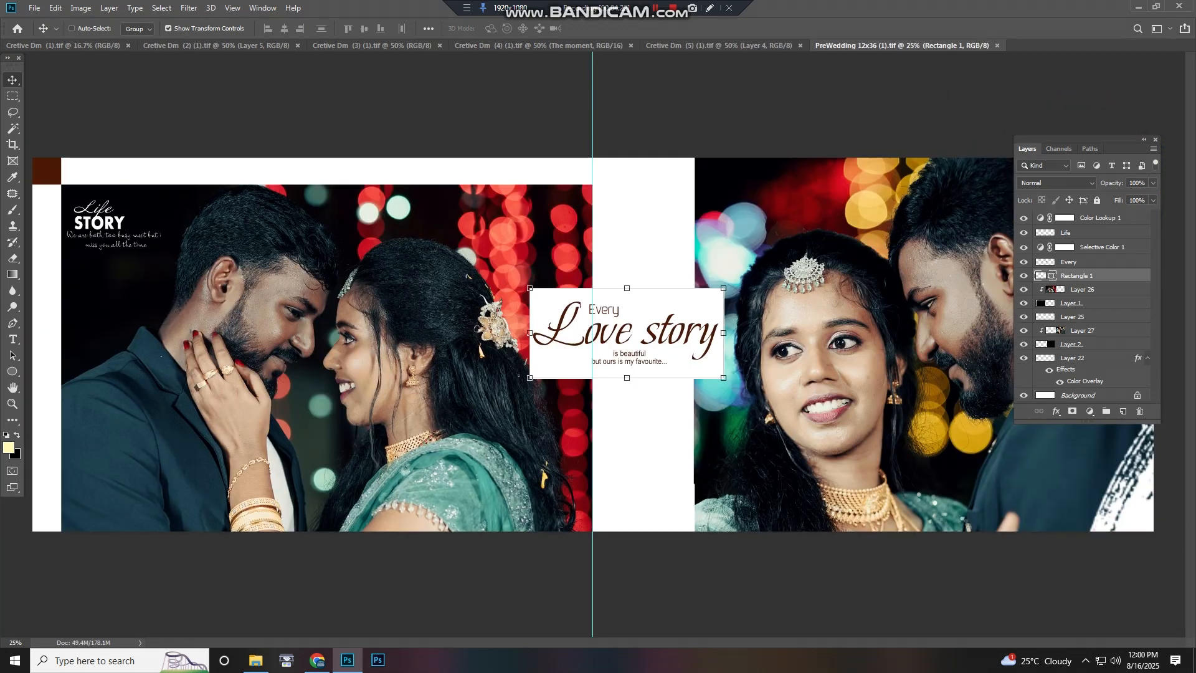
Move the Color Lookup 1 adjustment layer on the Love story spread slightly and undo the move
scroll(327, 350, "up", 4)
left_click_drag(327, 349, 564, 340)
scroll(486, 354, "up", 4)
scroll(486, 354, "down", 2)
left_click_drag(935, 373, 81, 339)
left_click_drag(747, 349, 321, 339)
scroll(320, 339, "down", 6)
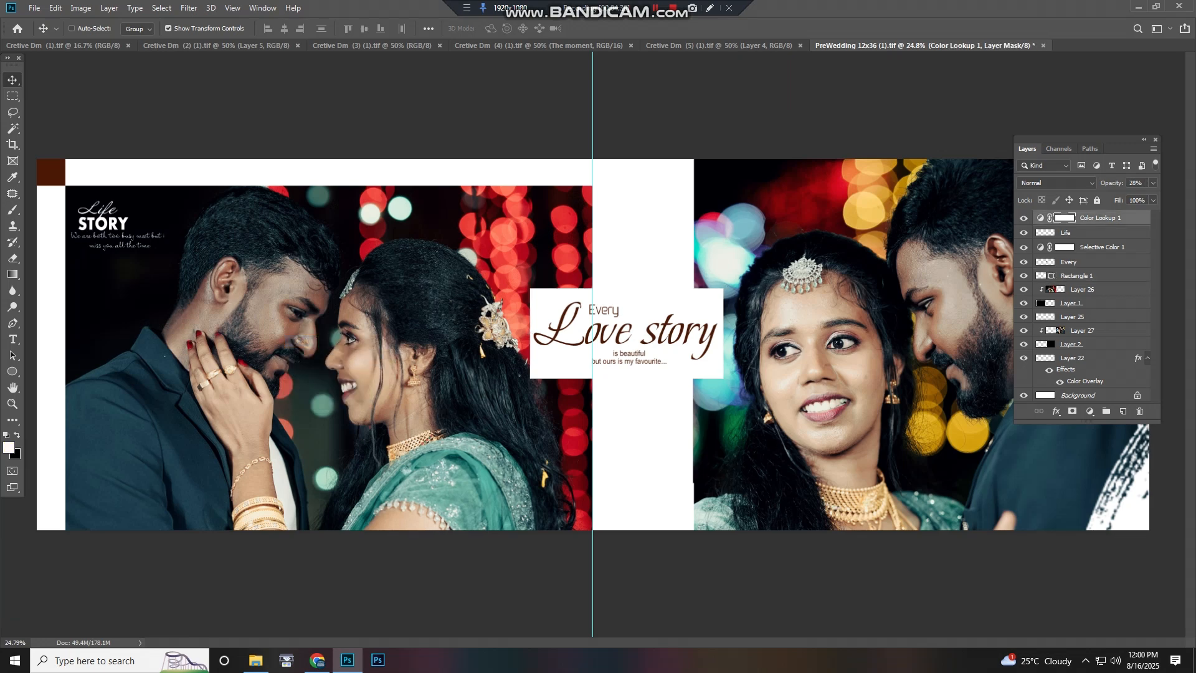
mouse_move(299, 346)
left_mouse_down()
mouse_move(330, 344)
mouse_move(314, 343)
left_mouse_up()
key("ctrl+z")
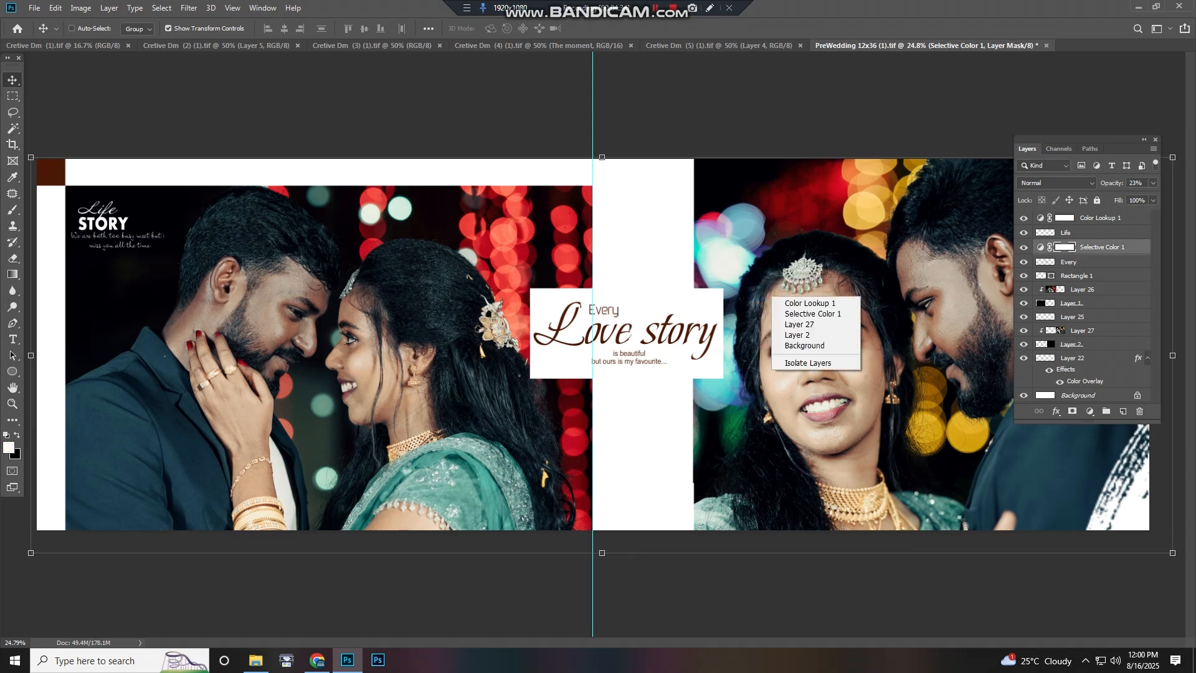
Select Layer 27 from the overlapping layers under the bride's portrait
left_click(799, 324)
scroll(593, 346, "down", 2)
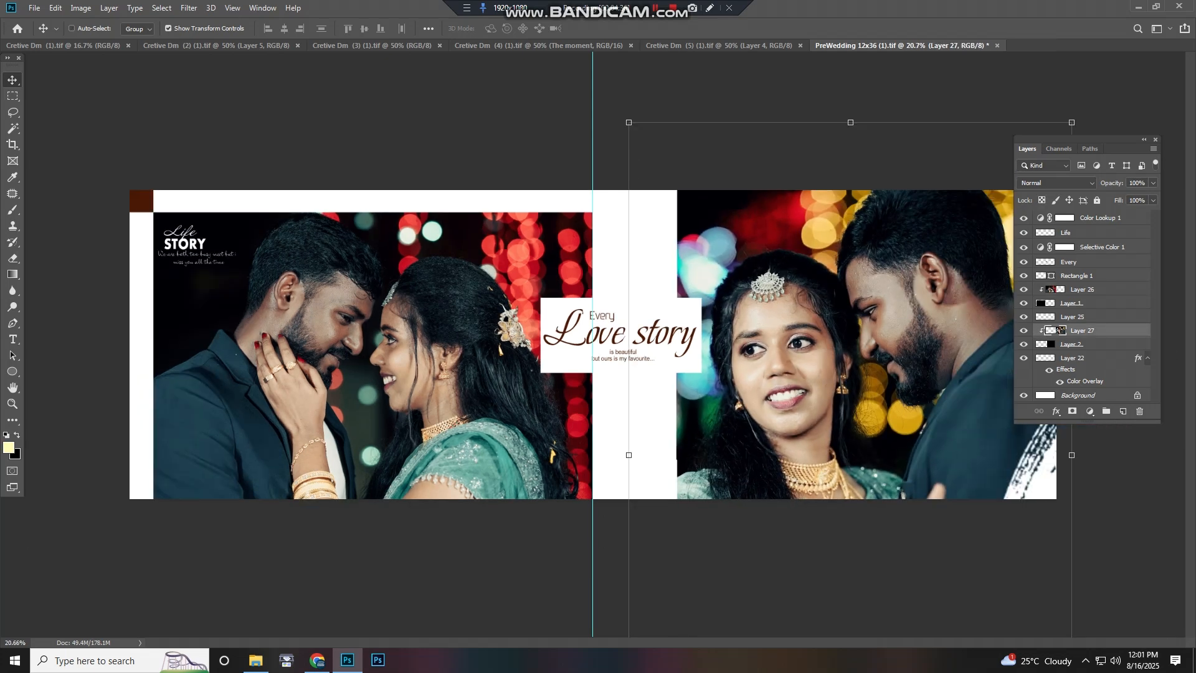
scroll(593, 345, "up", 1)
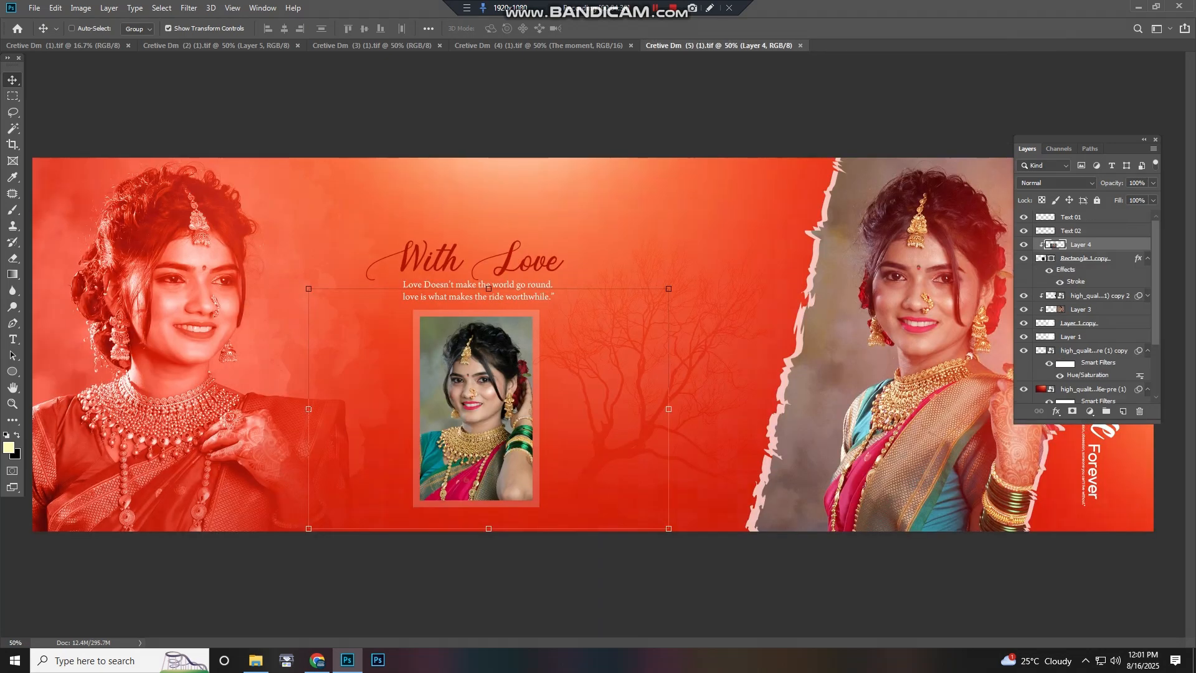
Select the Rectangle 1 copy frame around the small portrait on the With Love spread
scroll(594, 345, "down", 3)
left_click_drag(563, 278, 547, 319)
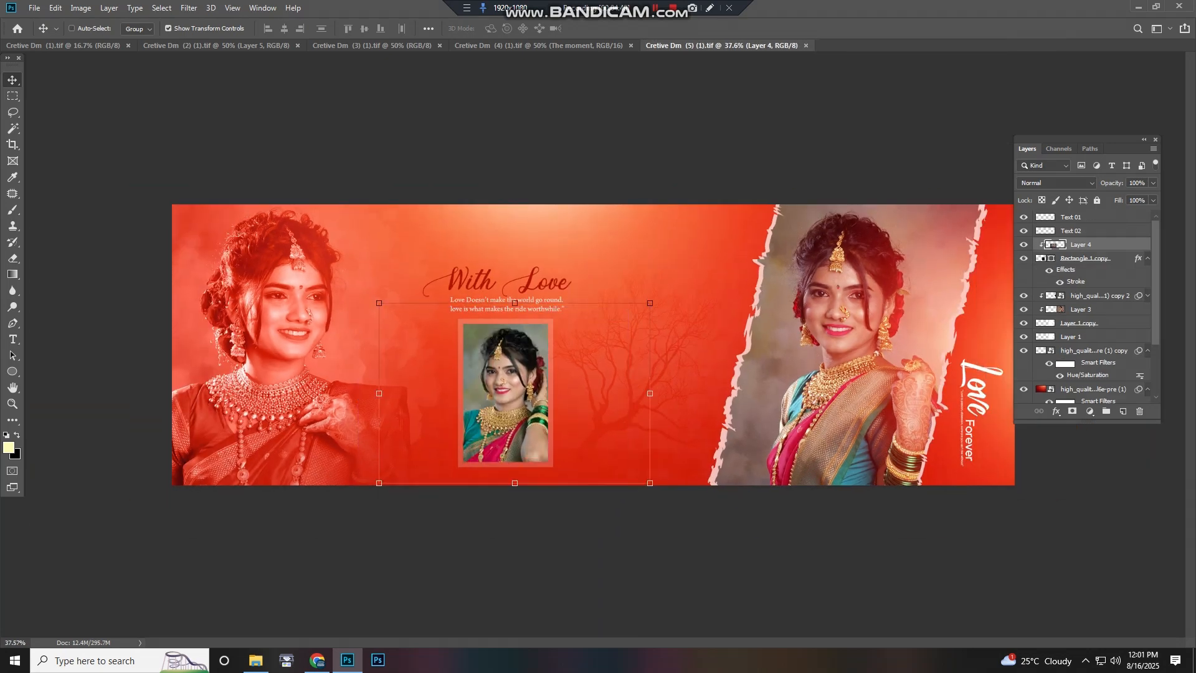
right_click(526, 367)
left_click_drag(501, 367, 546, 400)
Select Layer 2 from the overlapping layers, move it slightly and undo the move
right_click(263, 291)
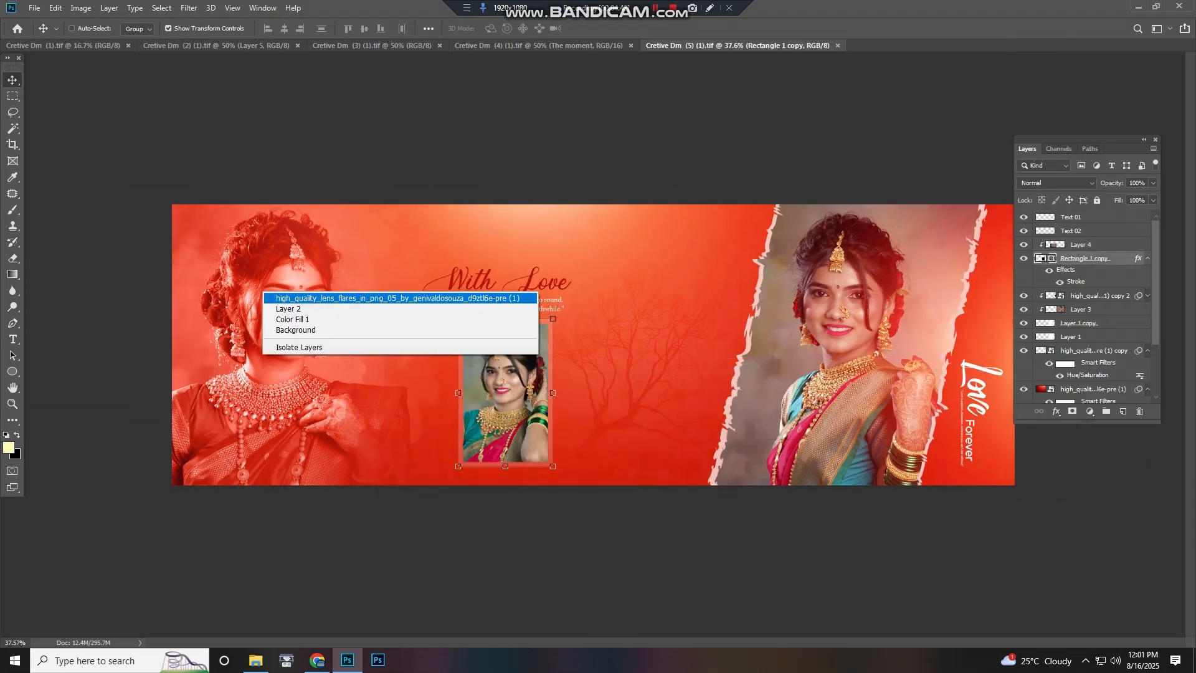
left_click(270, 307)
left_click_drag(269, 303, 267, 309)
key("ctrl+z")
Select the lens flare layer, move it left and undo the move
right_click(596, 244)
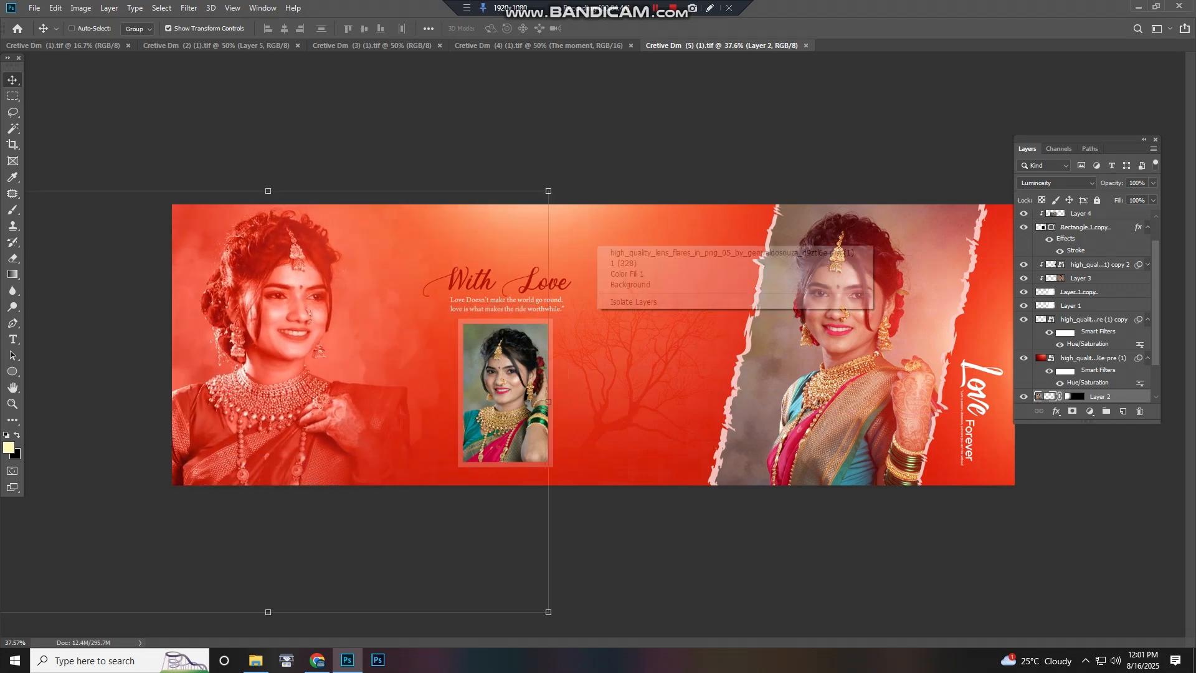
left_click(614, 252)
left_click_drag(614, 245, 455, 275)
key("ctrl+z")
Select the Color Fill 1 background layer and try moving it, undoing the first move
right_click(632, 274)
left_click(648, 292)
left_click_drag(648, 291, 492, 236)
key("ctrl+z")
left_click(618, 315)
left_click_drag(618, 314, 572, 353)
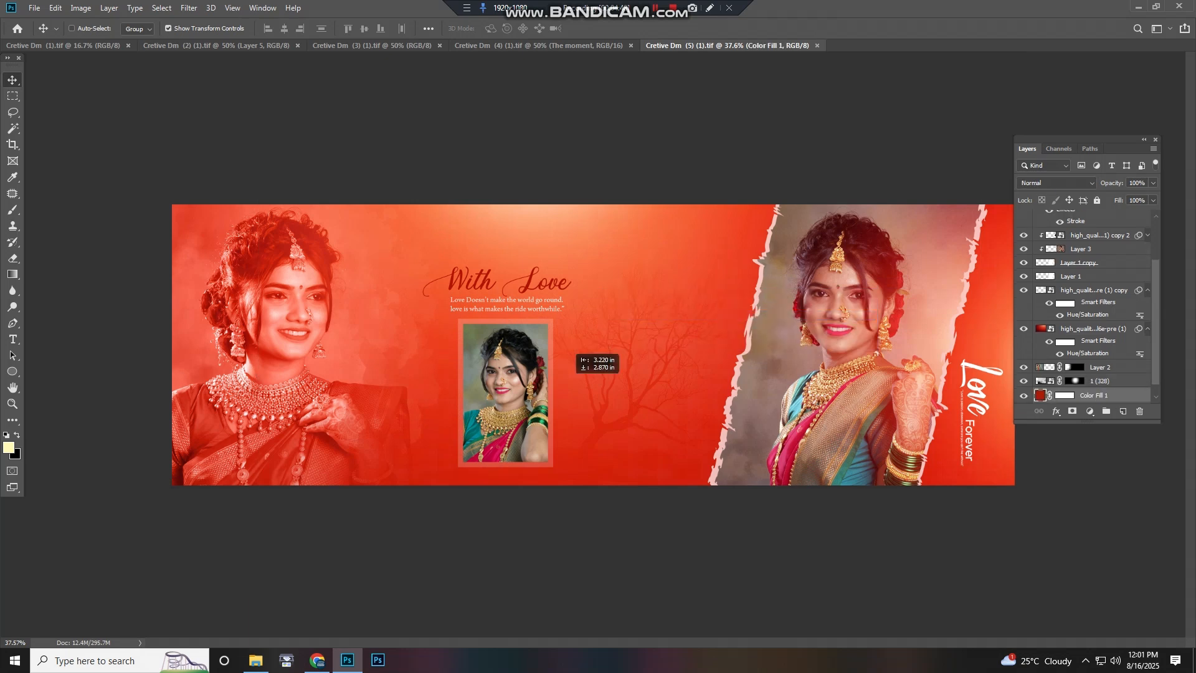
Select another layer behind the tree artwork, move it left and undo the move
right_click(846, 289)
left_click(864, 307)
left_click_drag(863, 306, 786, 299)
key("ctrl+z")
Select the lens flare copy layer, move it left and undo the move
right_click(841, 299)
left_click(865, 328)
left_click_drag(863, 327, 758, 307)
key("ctrl+z")
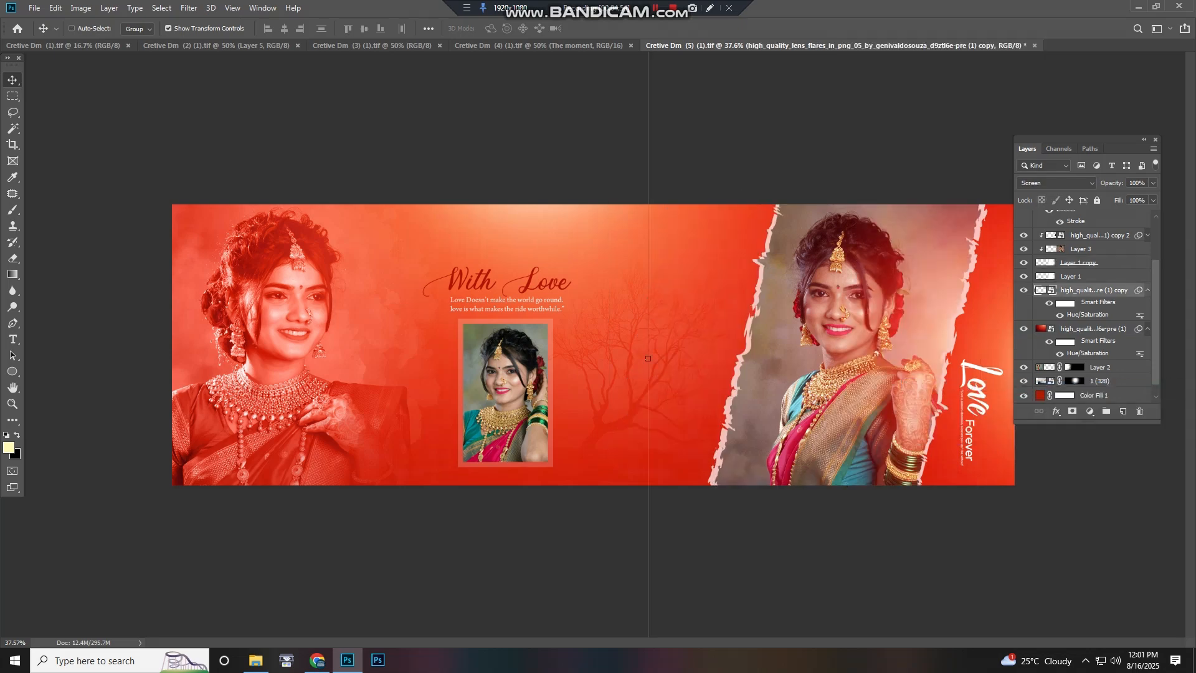
Zoom and pan across the With Love spread to inspect its layers
scroll(386, 316, "up", 7)
left_click_drag(181, 330, 371, 328)
scroll(386, 250, "down", 3)
scroll(370, 328, "up", 1)
left_click_drag(810, 337, 185, 323)
left_click_drag(514, 362, 305, 360)
scroll(654, 360, "down", 6)
scroll(655, 359, "down", 3)
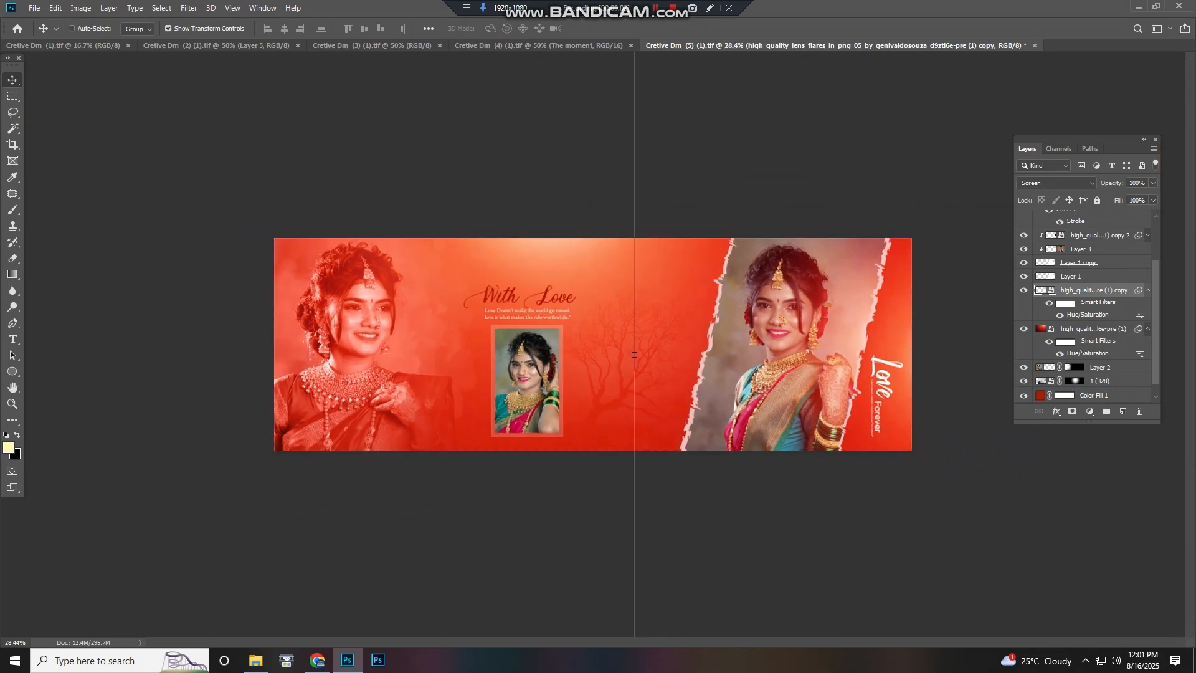
scroll(667, 367, "up", 6)
Close the With Love document without saving changes
scroll(680, 374, "down", 5)
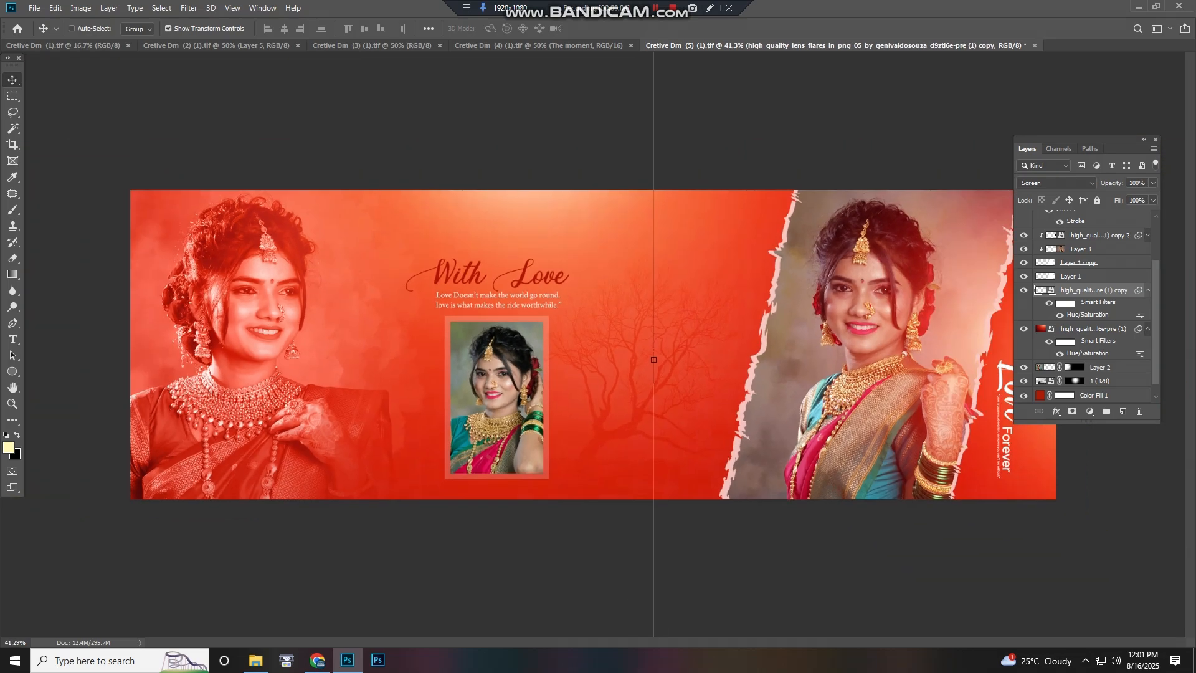
key("n")
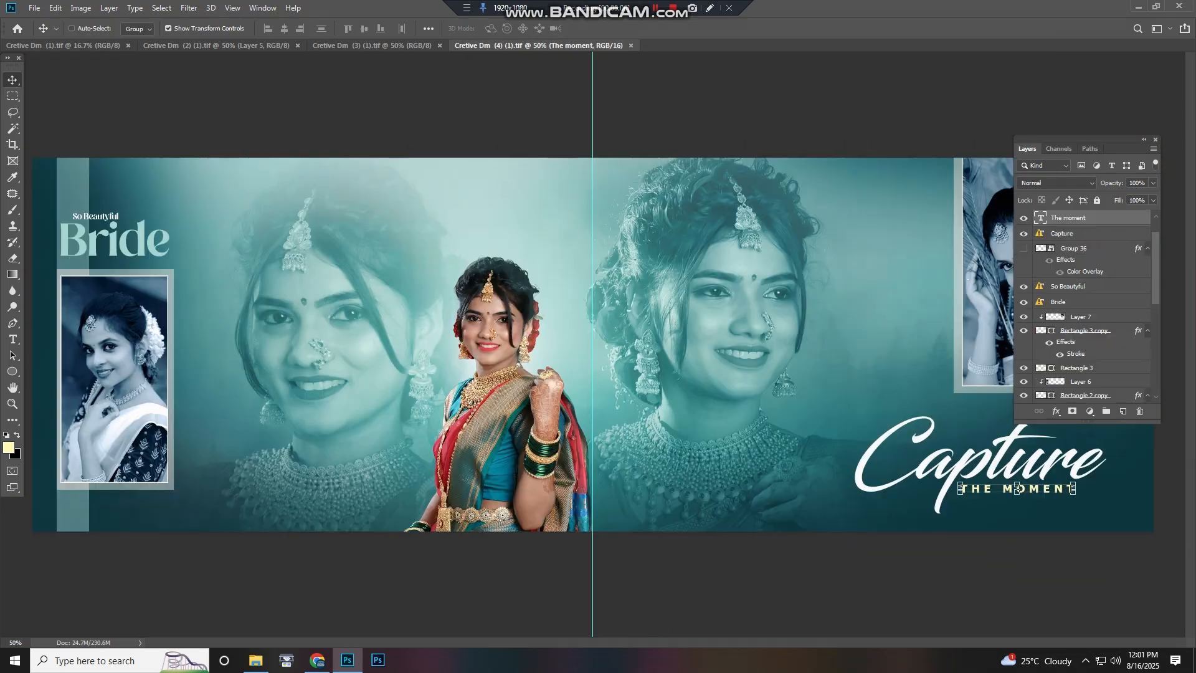
Zoom in and pan across the Bride spread to inspect the small portrait
scroll(337, 321, "up", 6)
left_click_drag(314, 321, 860, 210)
scroll(463, 299, "up", 7)
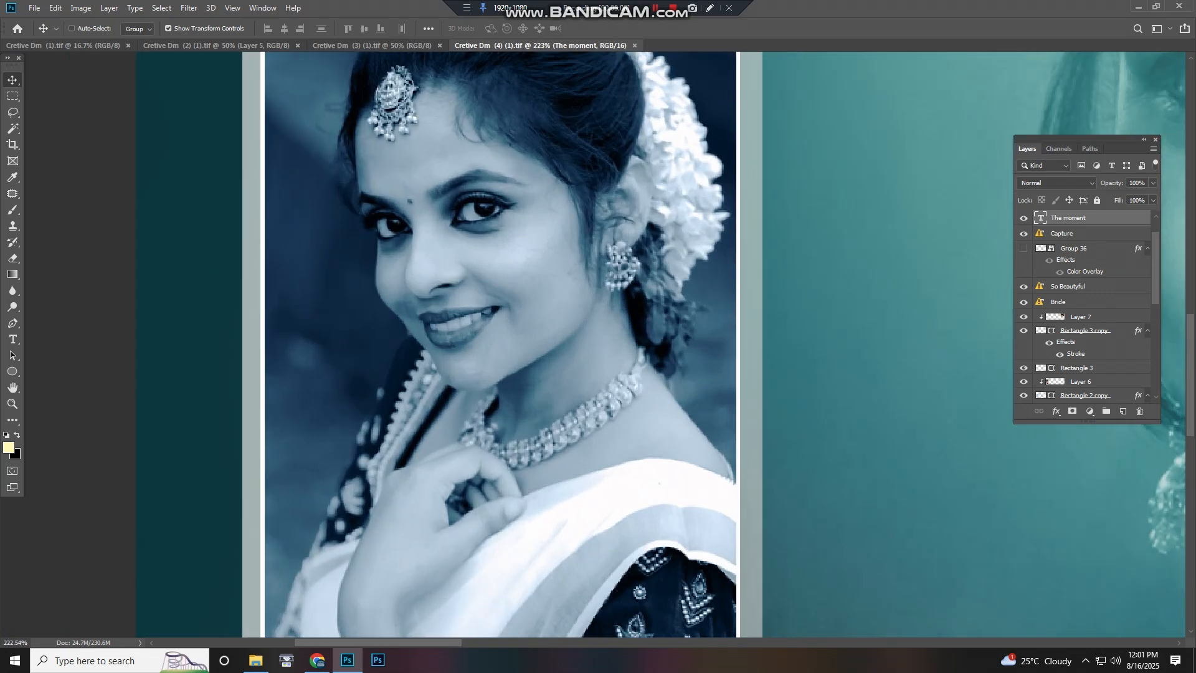
left_click_drag(487, 192, 448, 343)
scroll(449, 344, "down", 7)
scroll(471, 366, "down", 3)
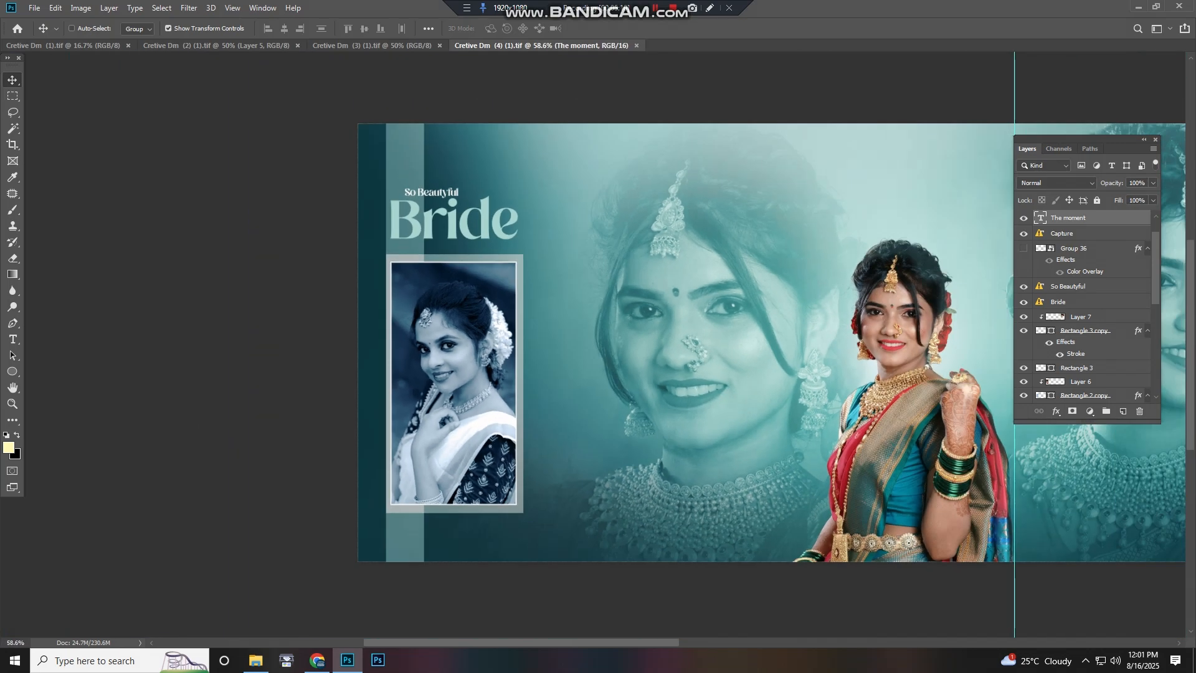
Select the Rectangle 1 strip from the overlapping layers and drag the Bride title down slightly
right_click(409, 168)
left_click(435, 189)
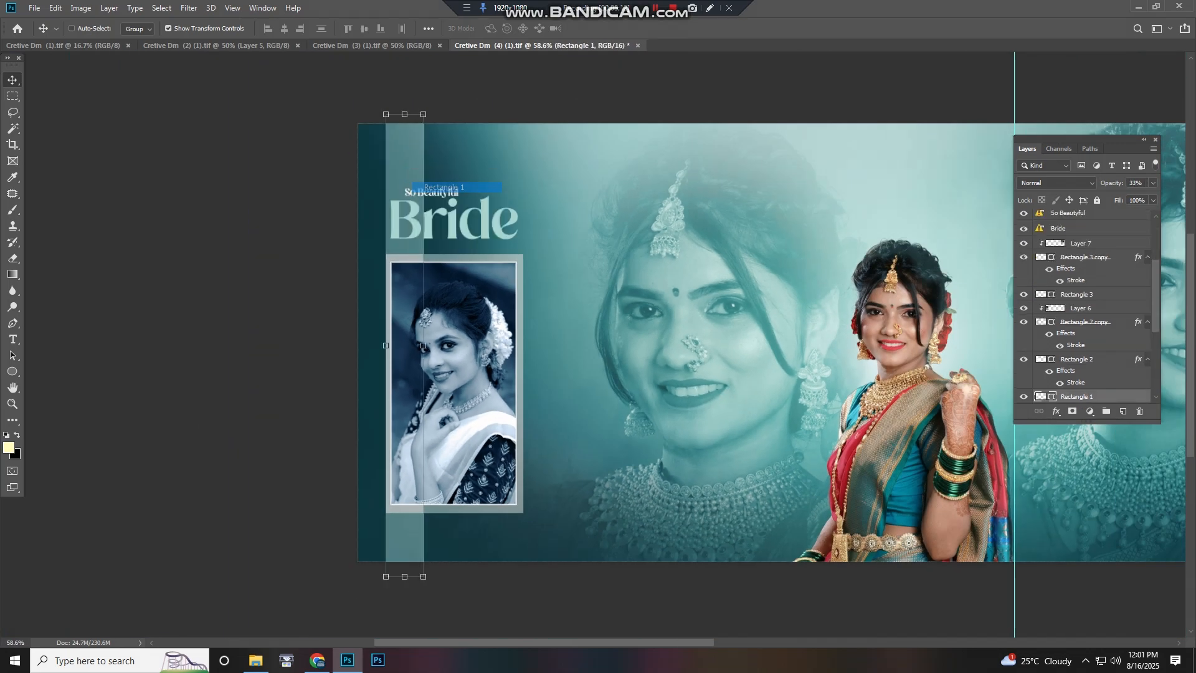
left_click_drag(416, 172, 414, 194)
Select the Rectangle 2 copy photo frame, move it up, and undo both recent moves
right_click(430, 221)
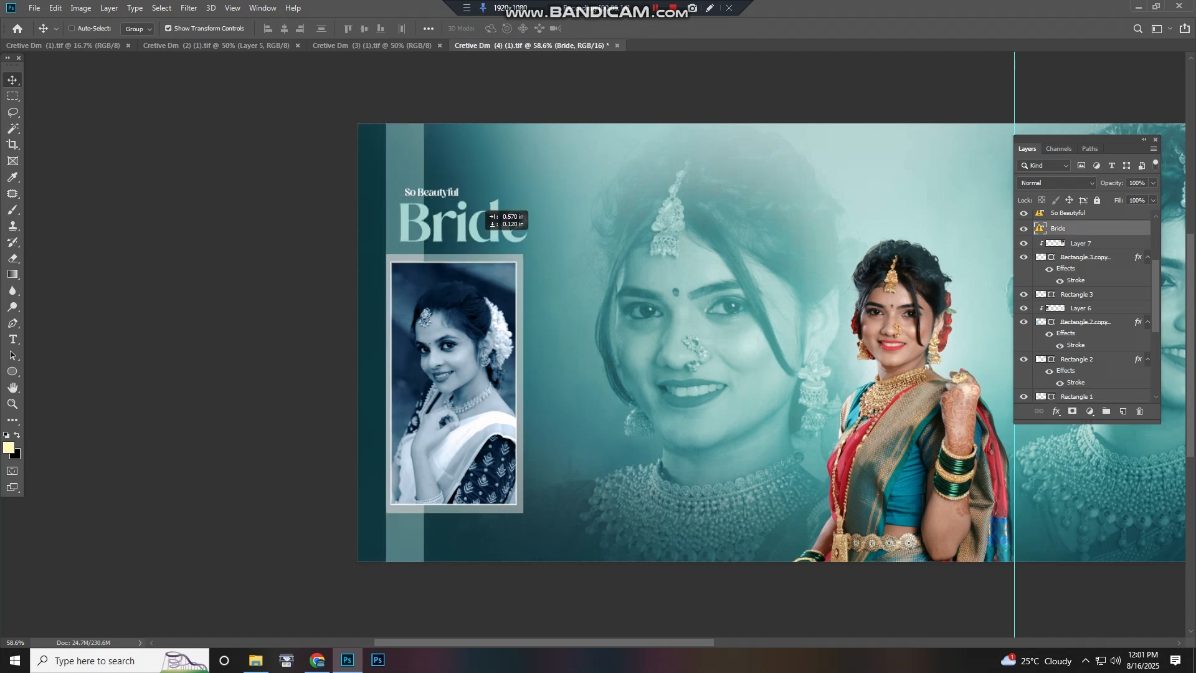
left_click(471, 358)
left_click_drag(483, 345, 457, 322)
key("ctrl+z")
key("ctrl+z")
Select Layer 2, the large faded portrait, move it down and left, and undo the recent moves
scroll(524, 317, "up", 1)
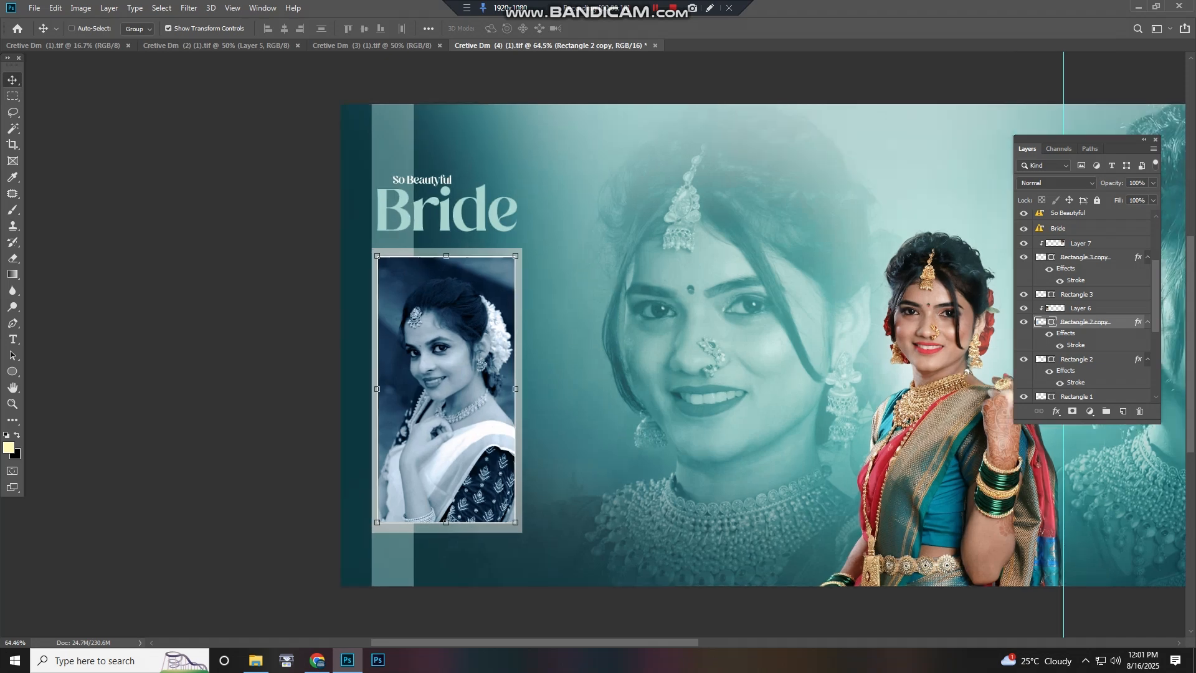
left_click(740, 360)
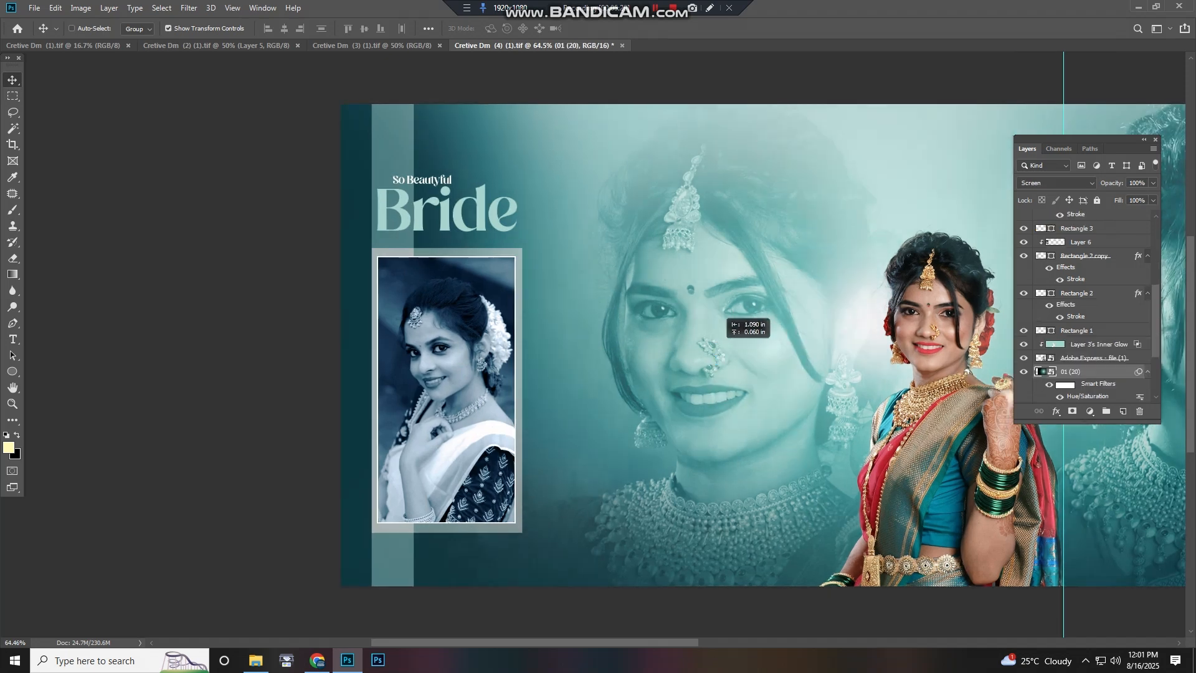
left_click(748, 357)
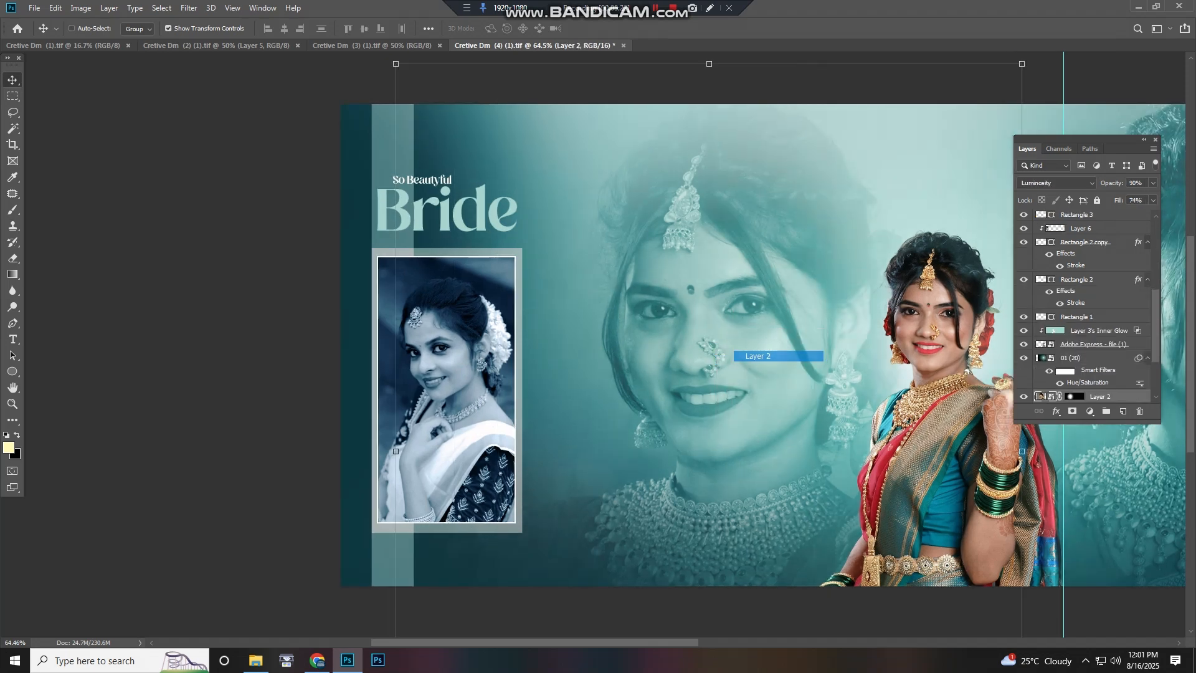
left_click_drag(726, 389, 644, 462)
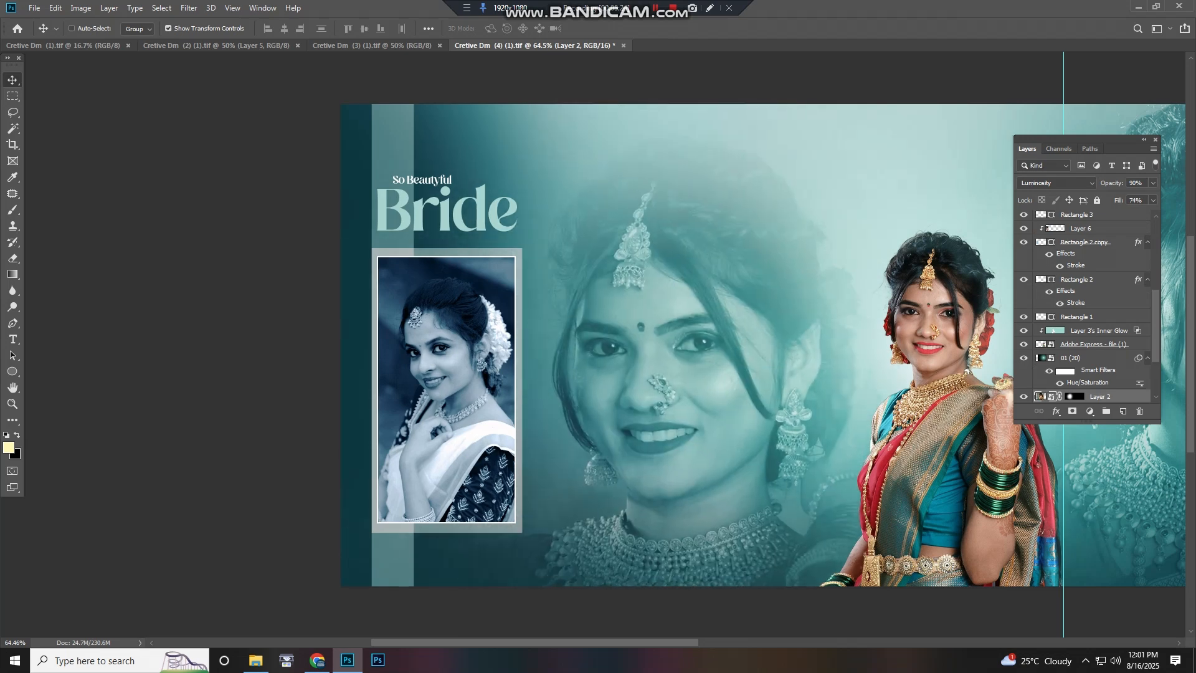
scroll(730, 402, "down", 4)
key("ctrl+z")
key("ctrl+z")
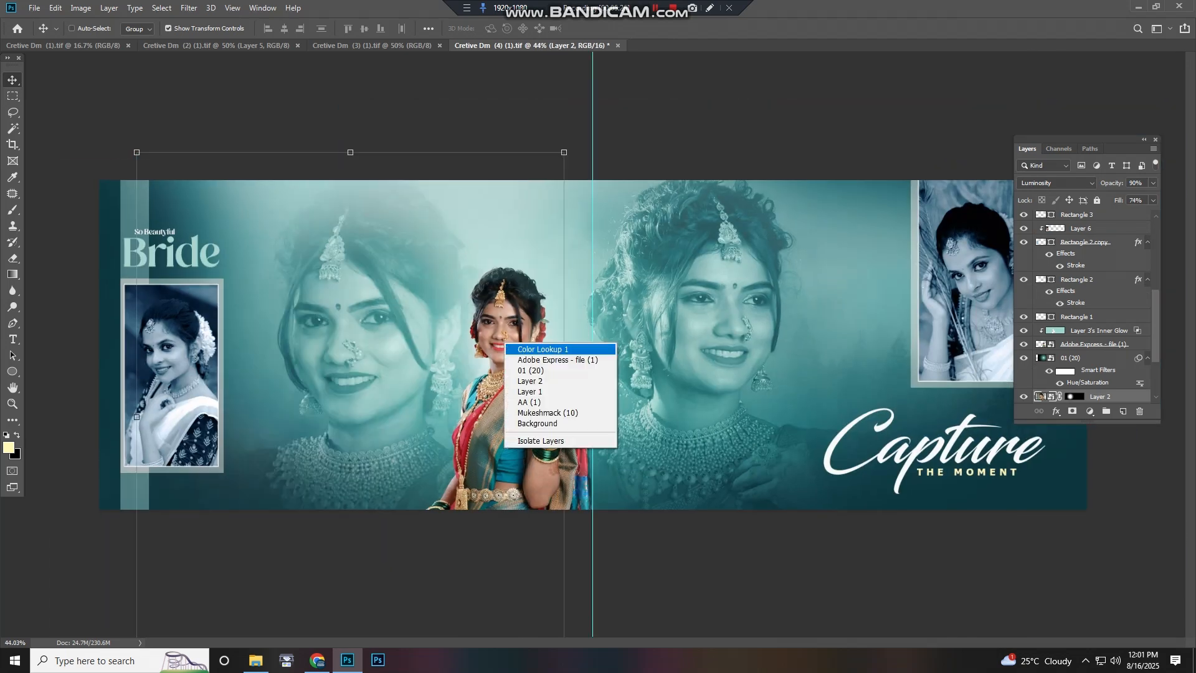
Select the 01 (20) layer from the overlapping layers, drag it up, and undo the move
left_click(520, 370)
left_click_drag(537, 369, 528, 190)
key("ctrl+z")
Pick the Adobe Express and Layer 1 layers from the overlapping layers under the bride cutout, undoing stray nudges
right_click(515, 341)
left_click(519, 347)
right_click(518, 347)
left_click(561, 365)
key("ctrl+z")
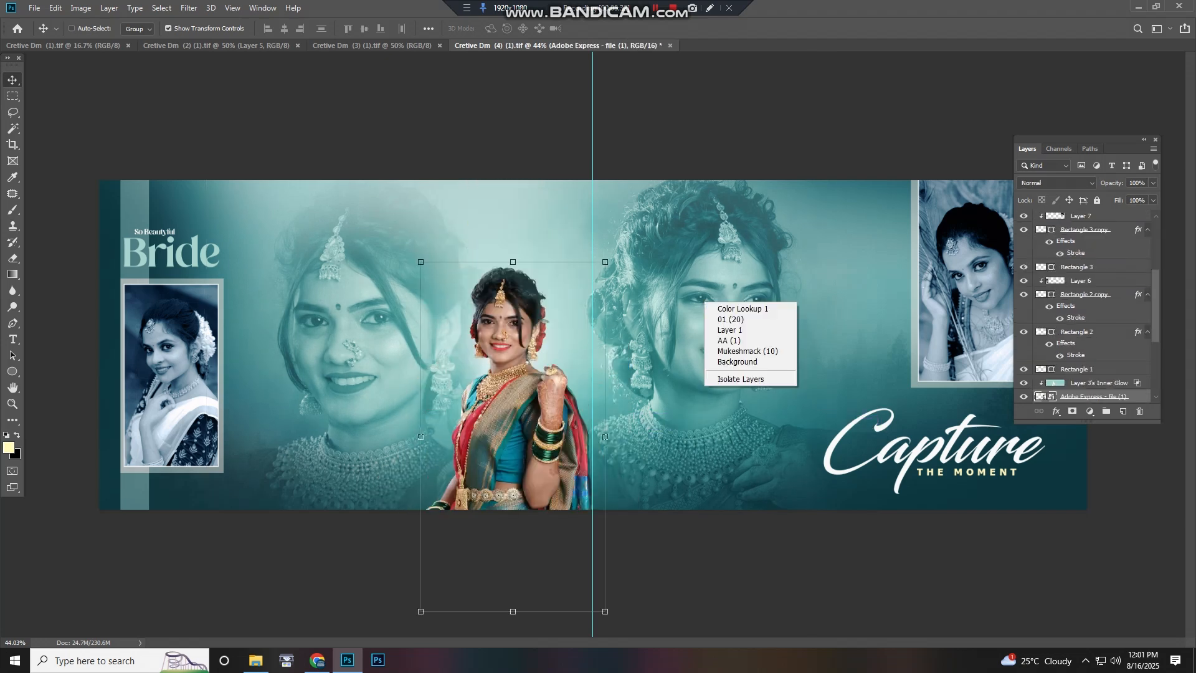
left_click_drag(737, 320, 719, 317)
key("ctrl+z")
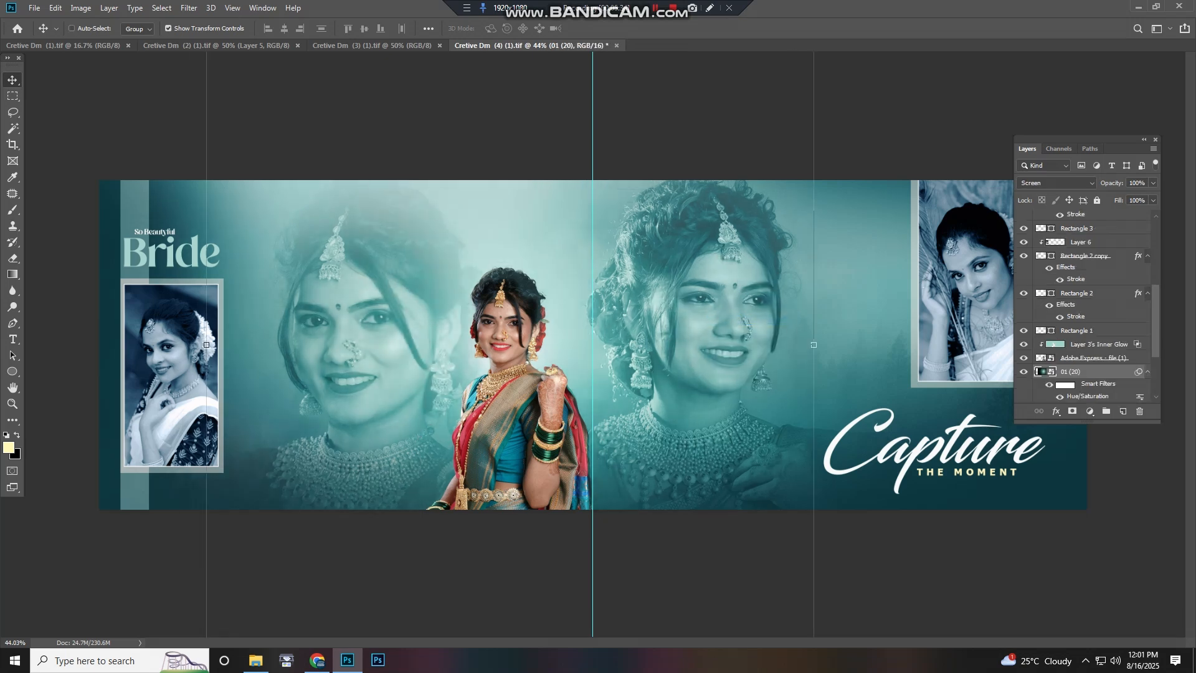
left_click(766, 354)
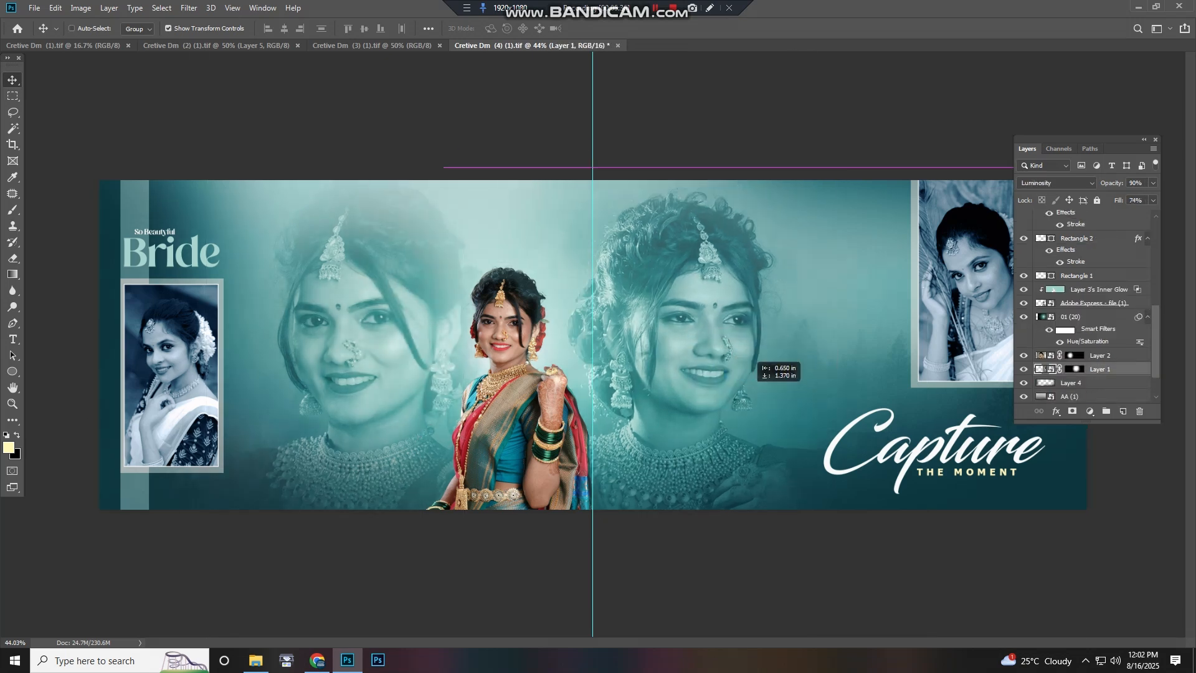
Zoom and pan across the Bride spread to inspect its layout
scroll(424, 378, "up", 9)
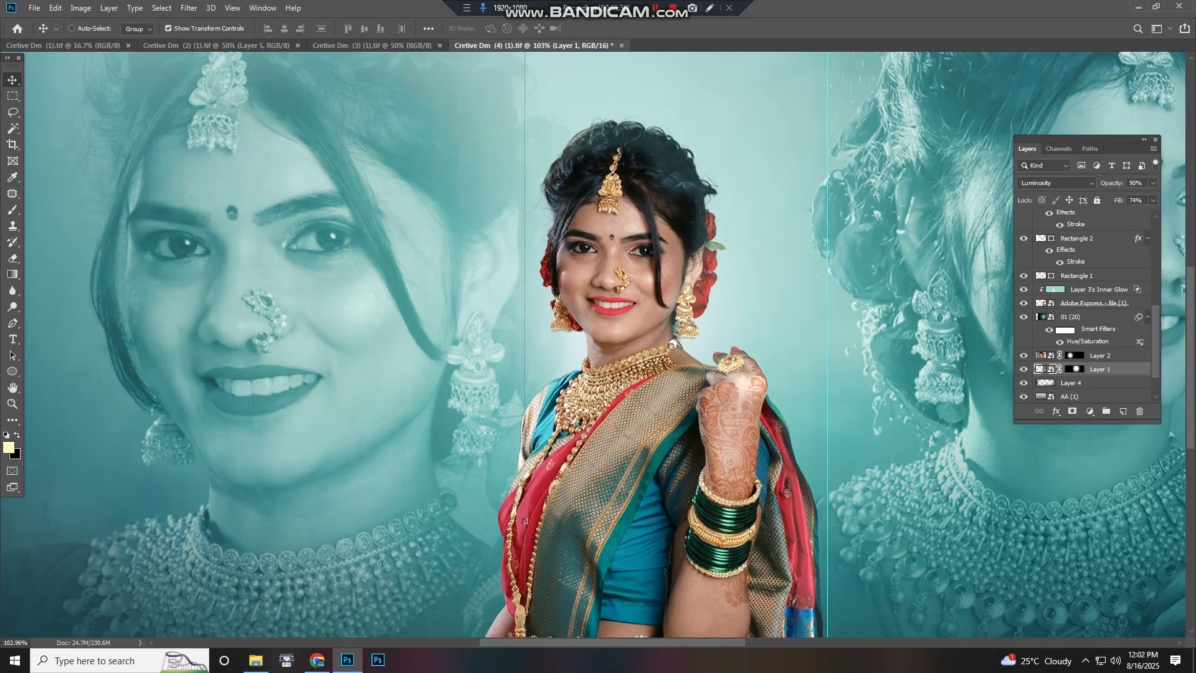
left_click_drag(416, 380, 1121, 411)
scroll(941, 392, "down", 3)
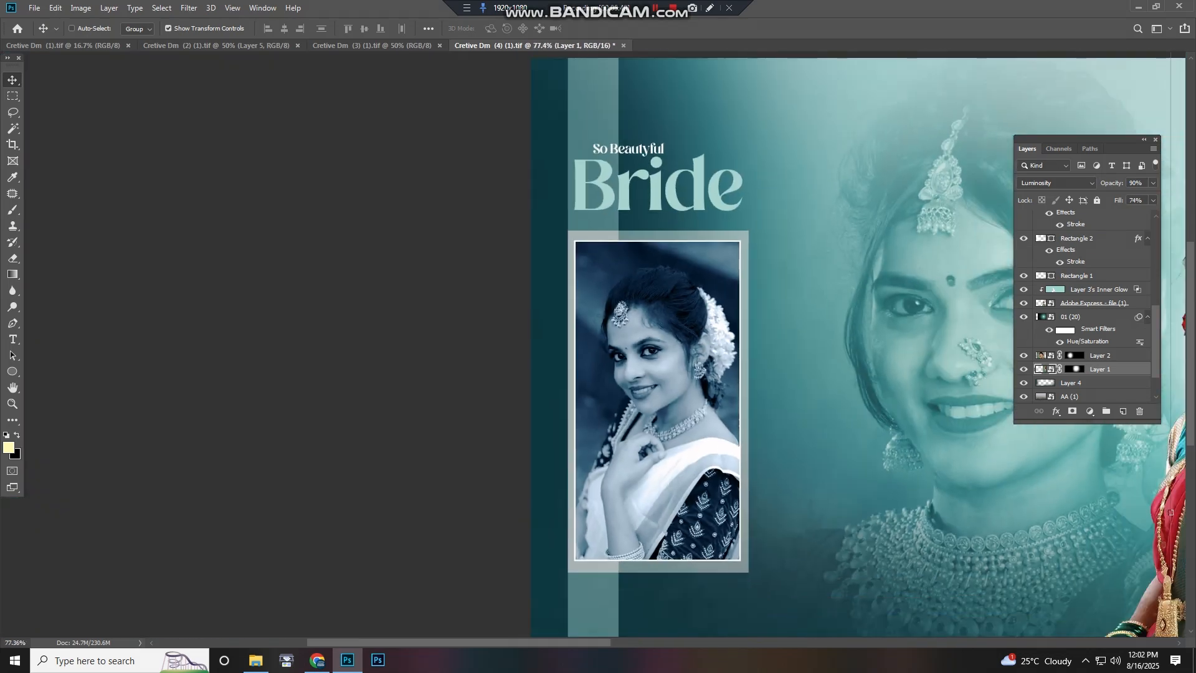
left_click_drag(1170, 512, 696, 511)
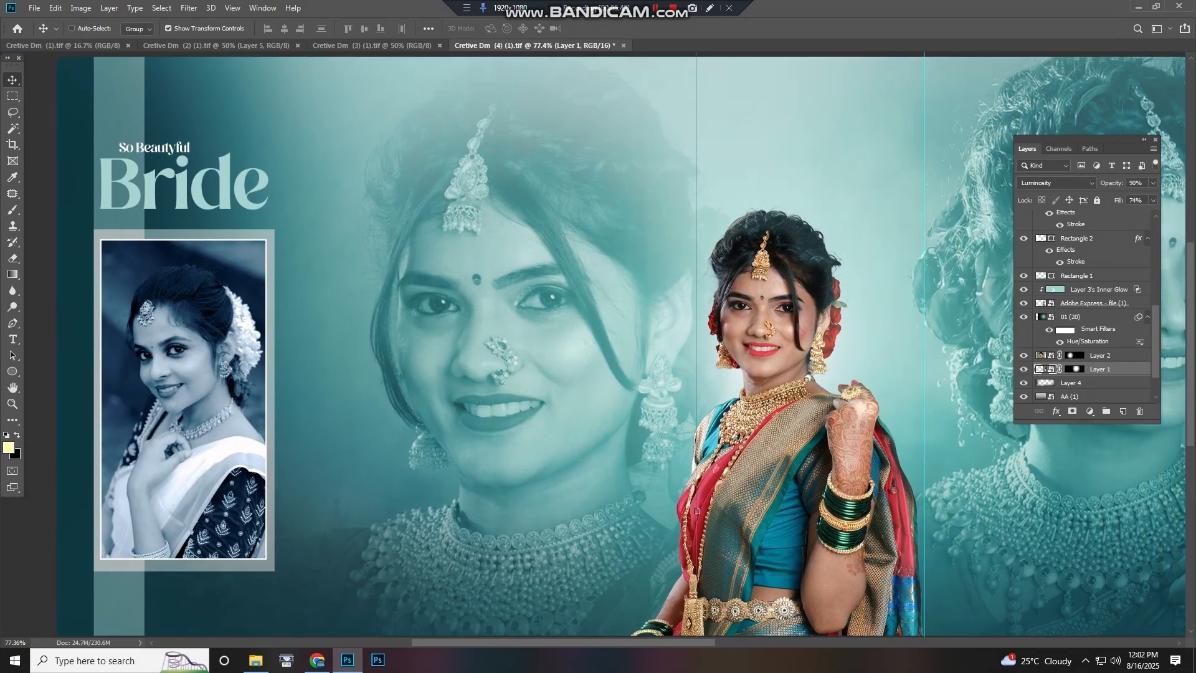
scroll(593, 344, "right", 16)
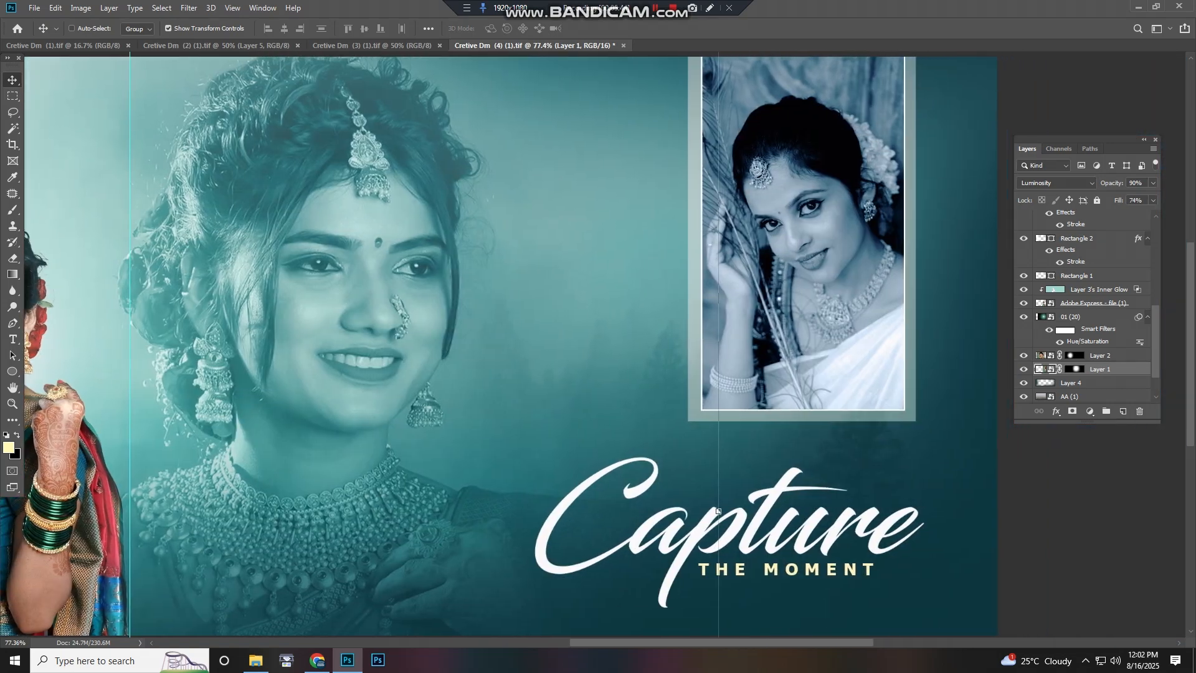
scroll(718, 510, "down", 5)
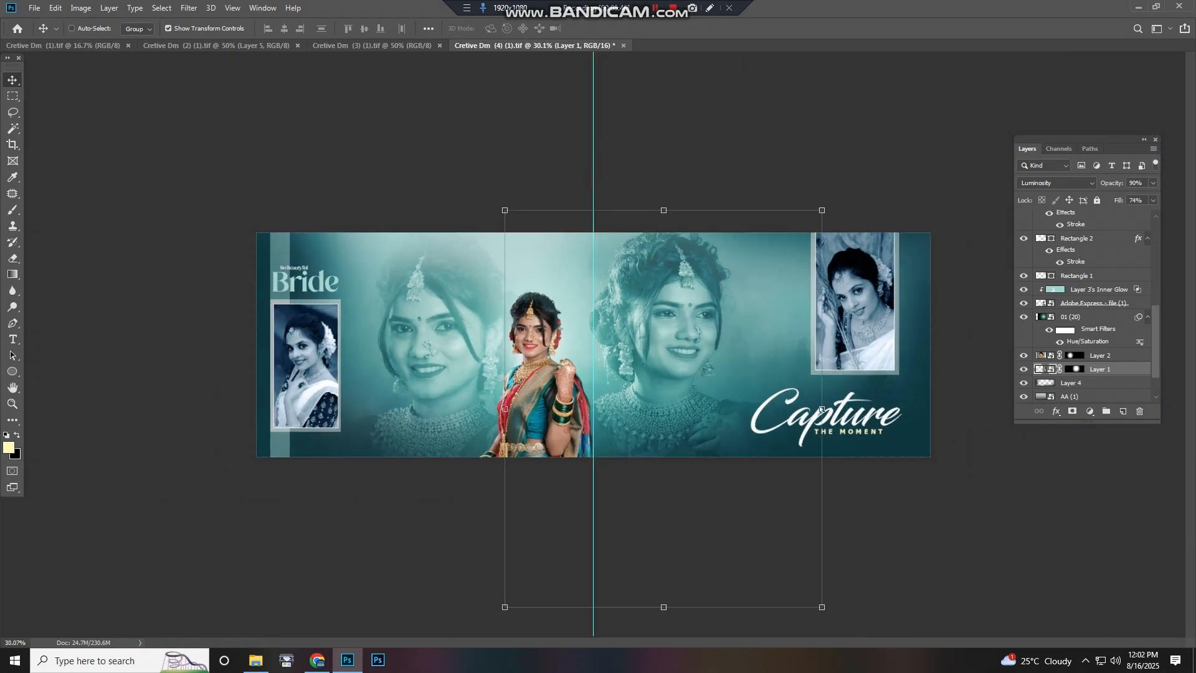
Close the Bride document without saving changes
key("ctrl+w")
key("n")
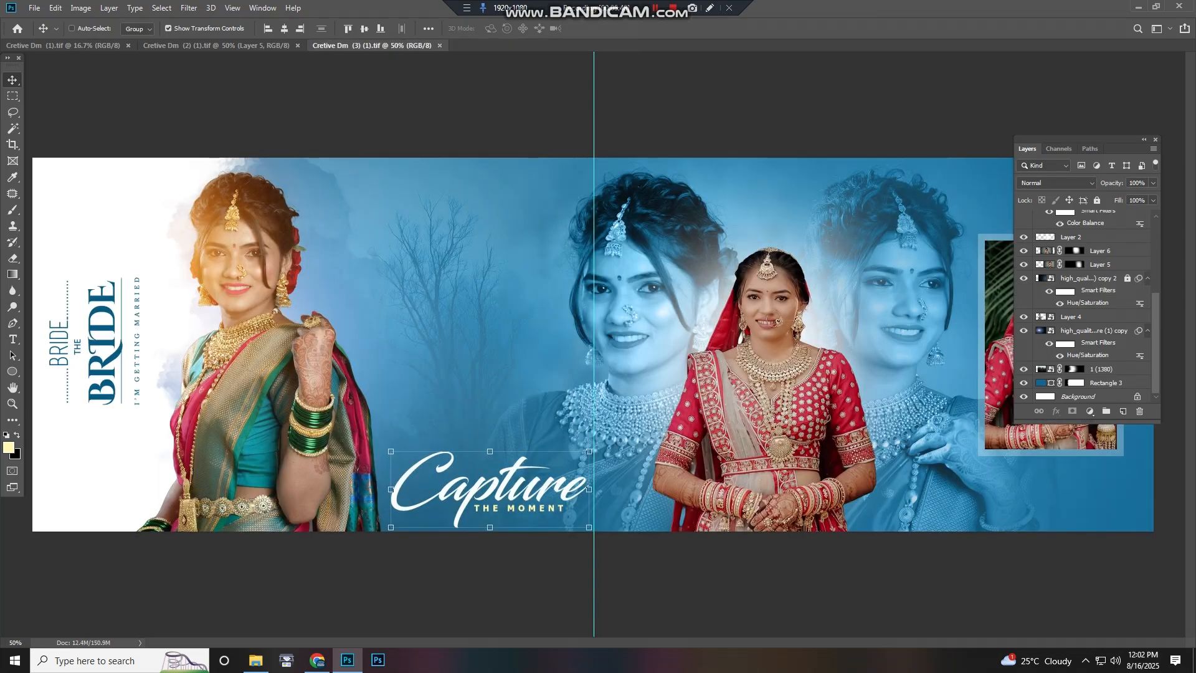
Select Layer 4, the green-saree bride cutout on the blue spread, move it up slightly, and undo the move
scroll(320, 348, "up", 7)
scroll(321, 349, "left", 6)
scroll(616, 411, "down", 2)
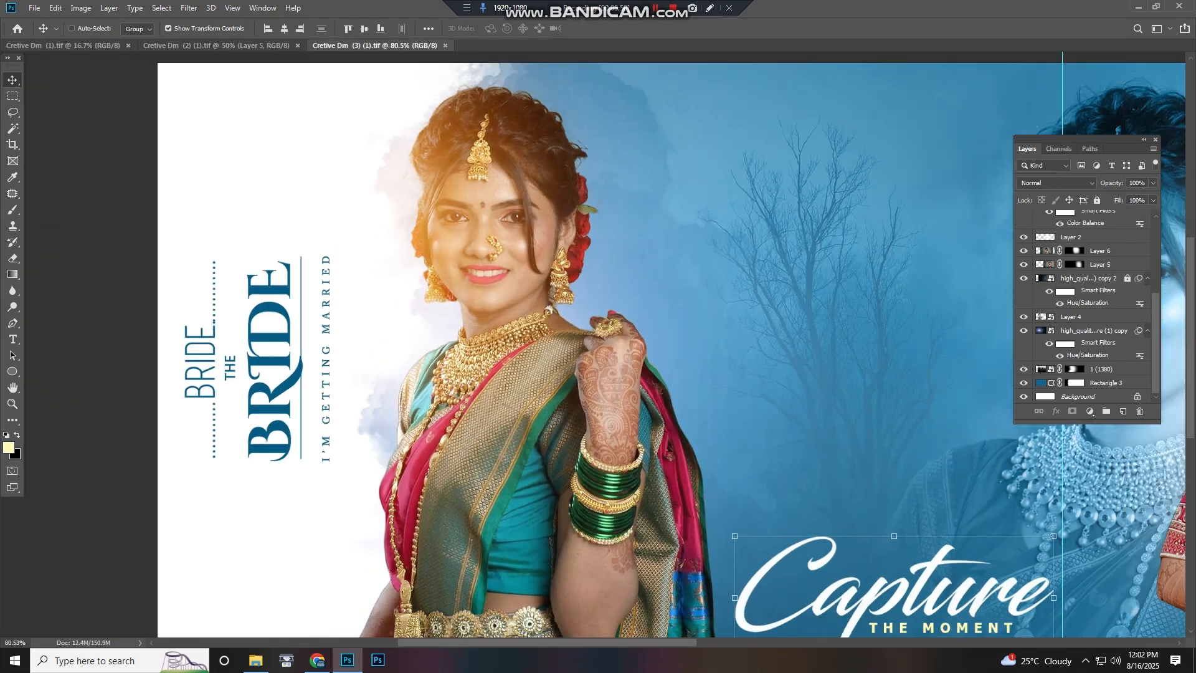
scroll(268, 372, "down", 2)
right_click(268, 372)
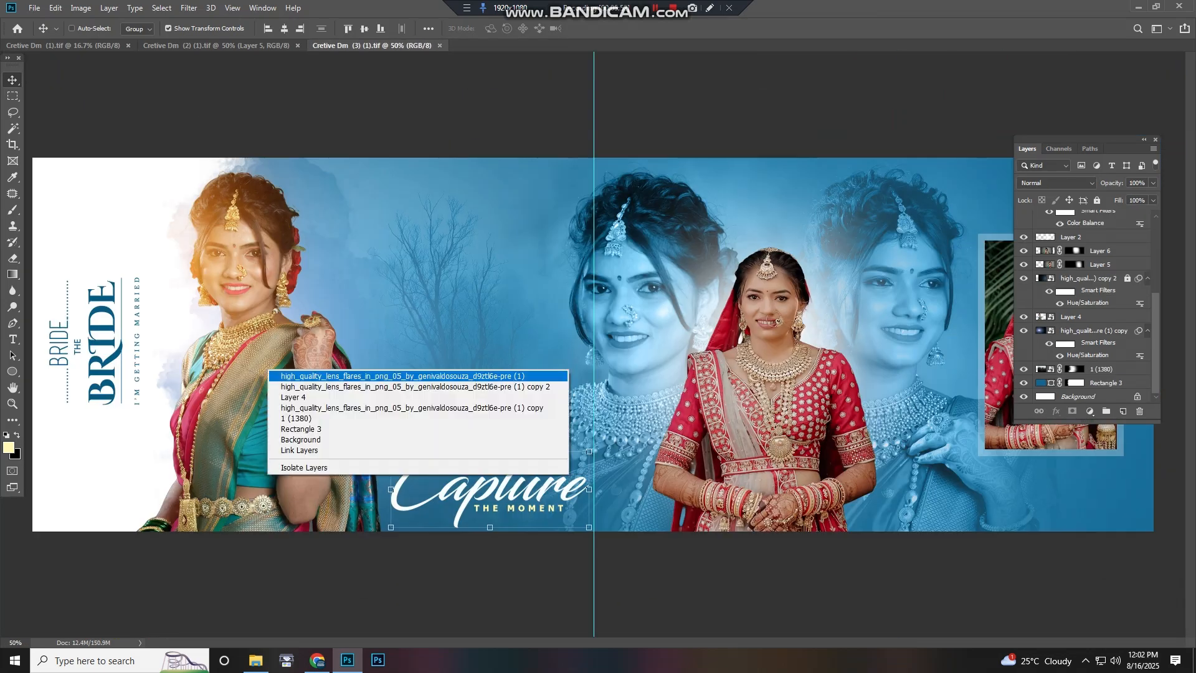
left_click(290, 398)
left_click_drag(282, 382, 319, 340)
key("ctrl+z")
Select the 1 (1380), Layer 6, Layer 2 and Layer 7 layers in turn from the overlapping layer lists
scroll(448, 340, "down", 1)
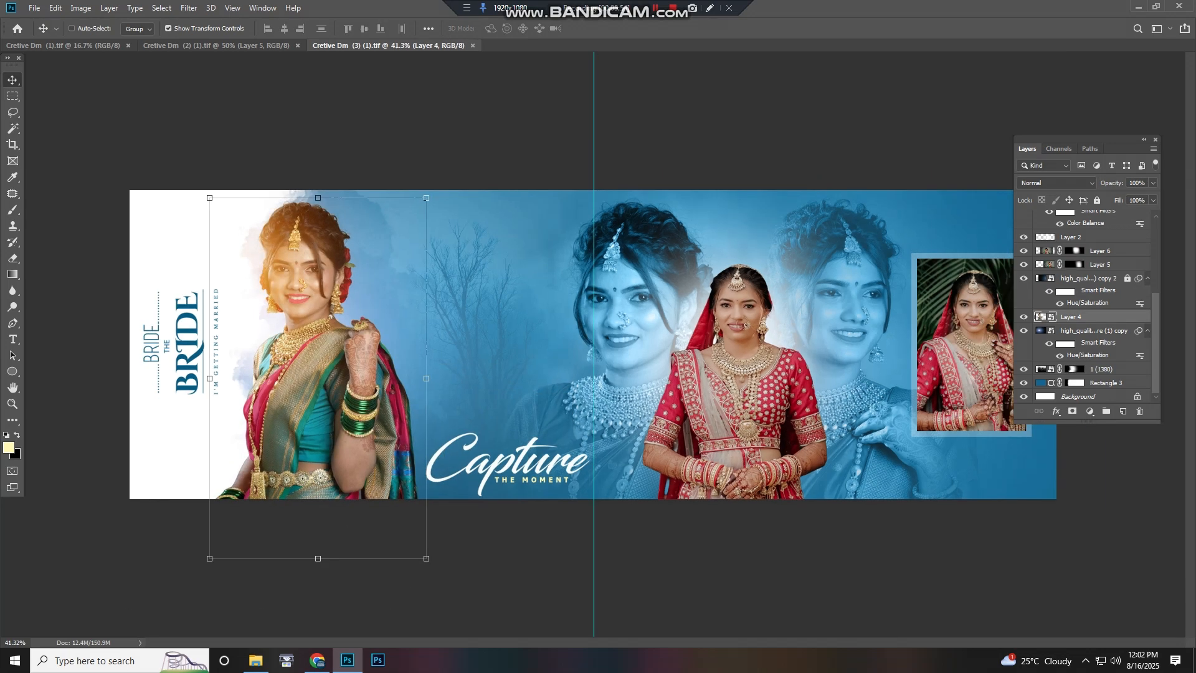
right_click(457, 339)
left_click(498, 365)
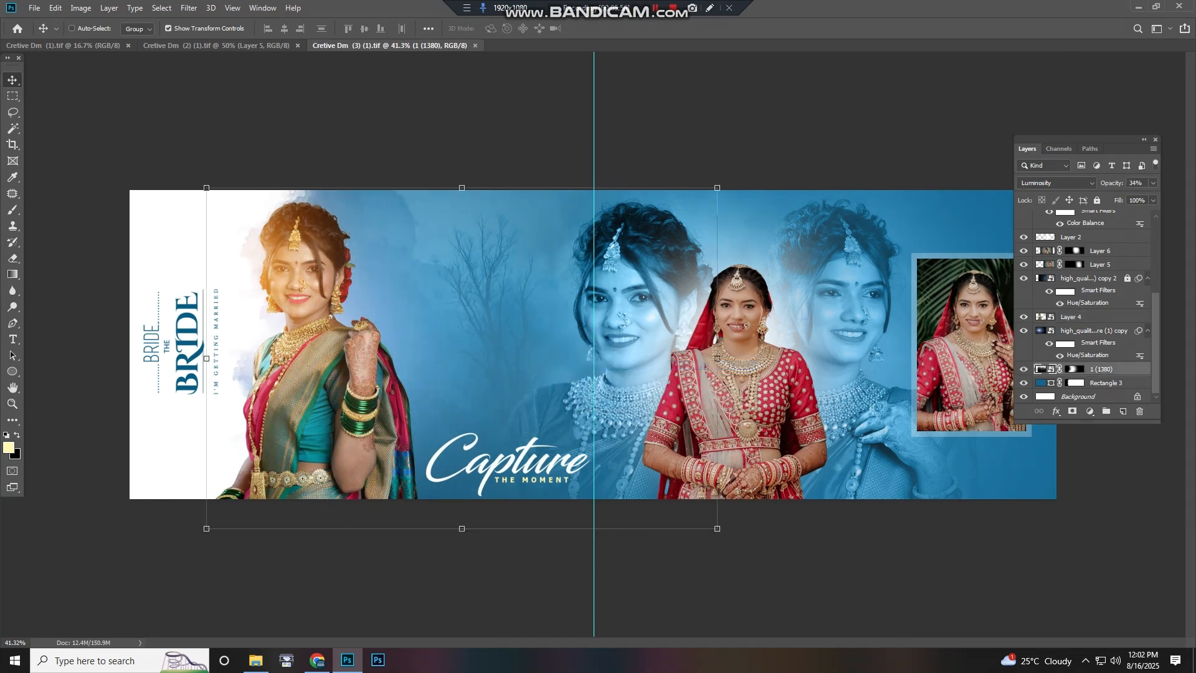
right_click(619, 301)
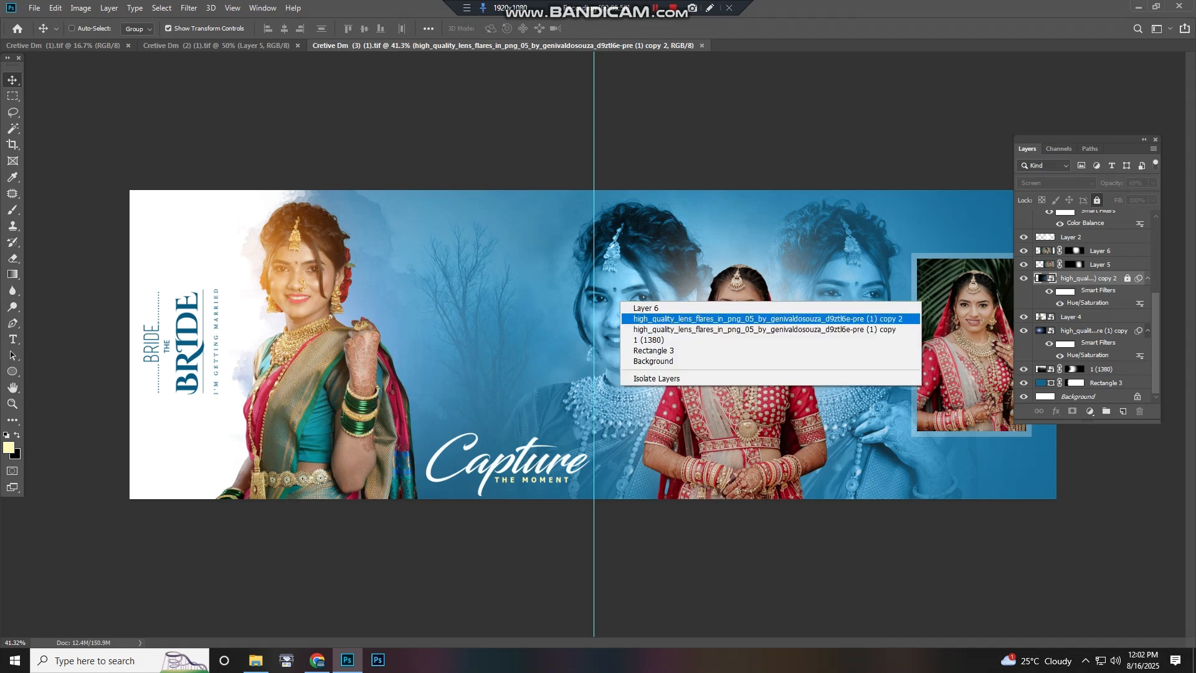
left_click(645, 309)
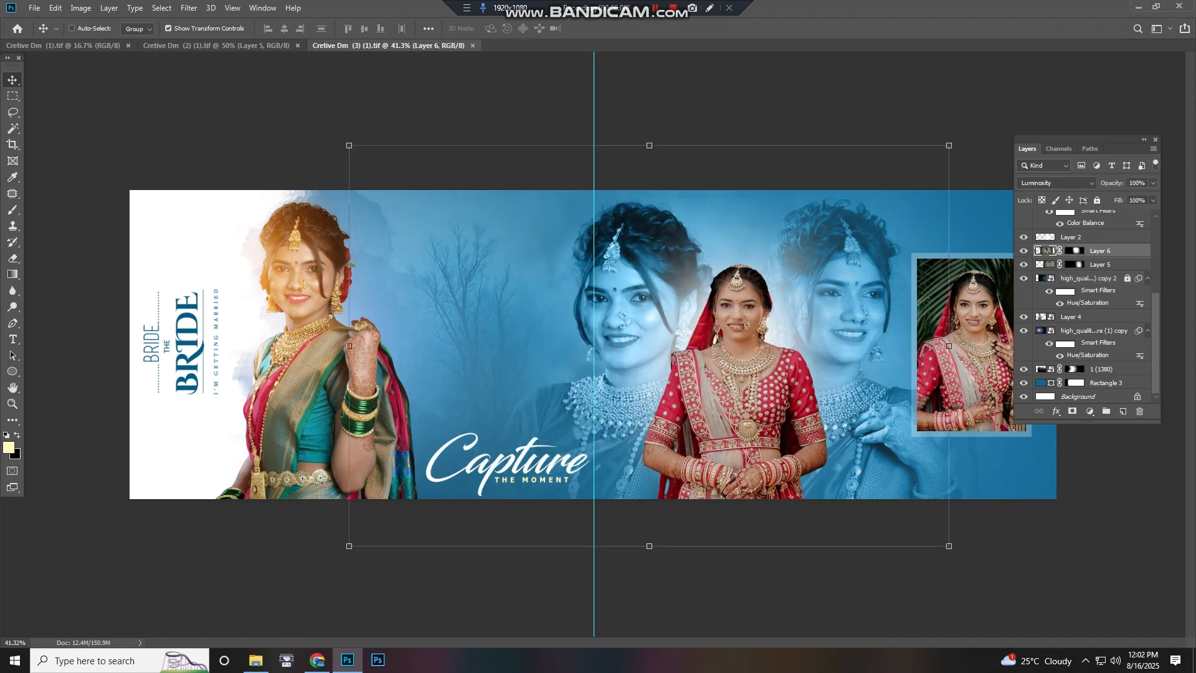
right_click(724, 306)
left_click(744, 334)
right_click(746, 317)
left_click(765, 336)
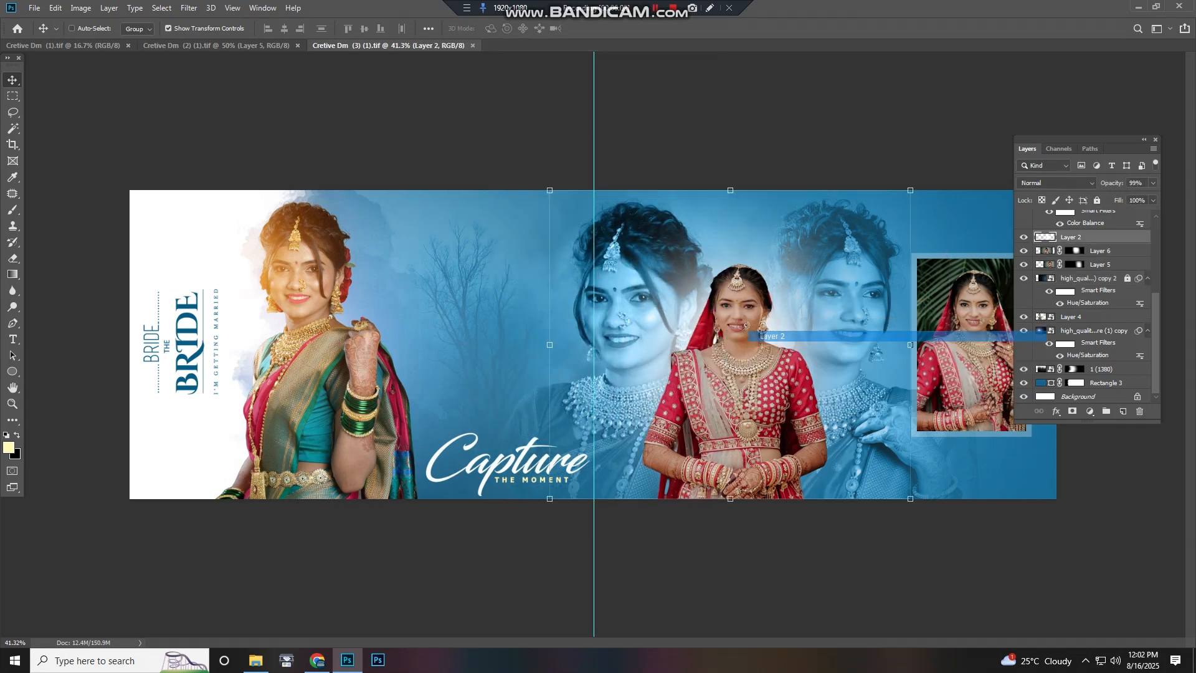
right_click(746, 328)
left_click(766, 345)
right_click(748, 341)
left_click(767, 359)
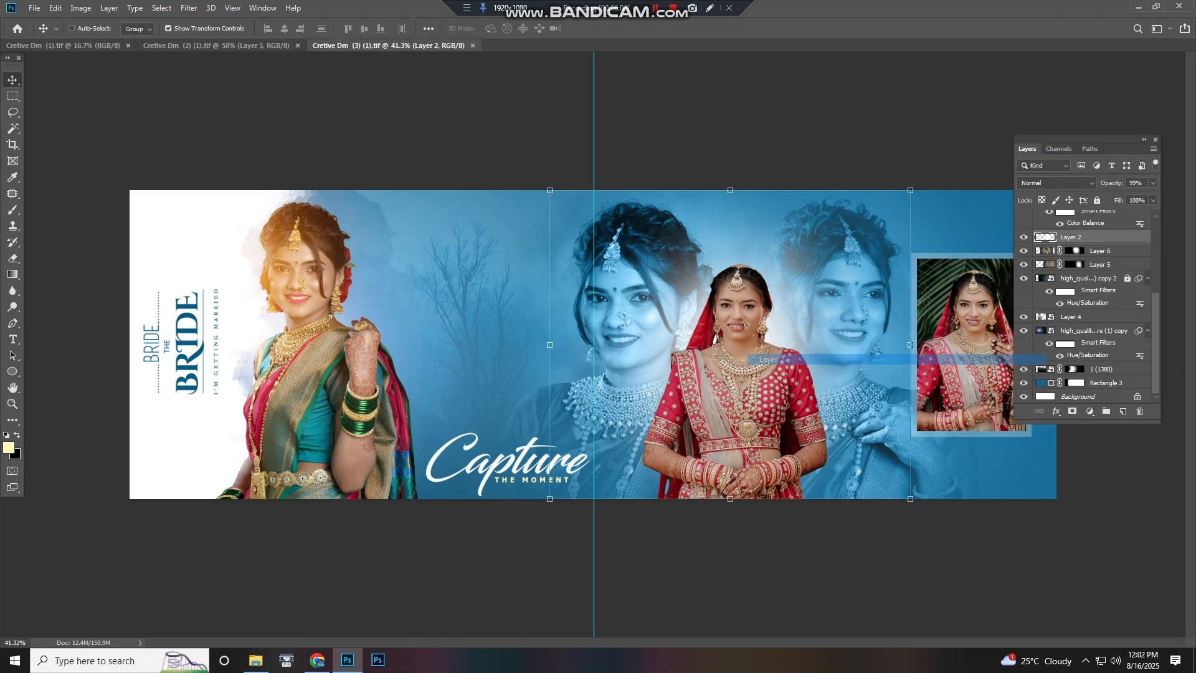
left_click_drag(759, 353, 748, 367)
right_click(732, 342)
left_click(755, 370)
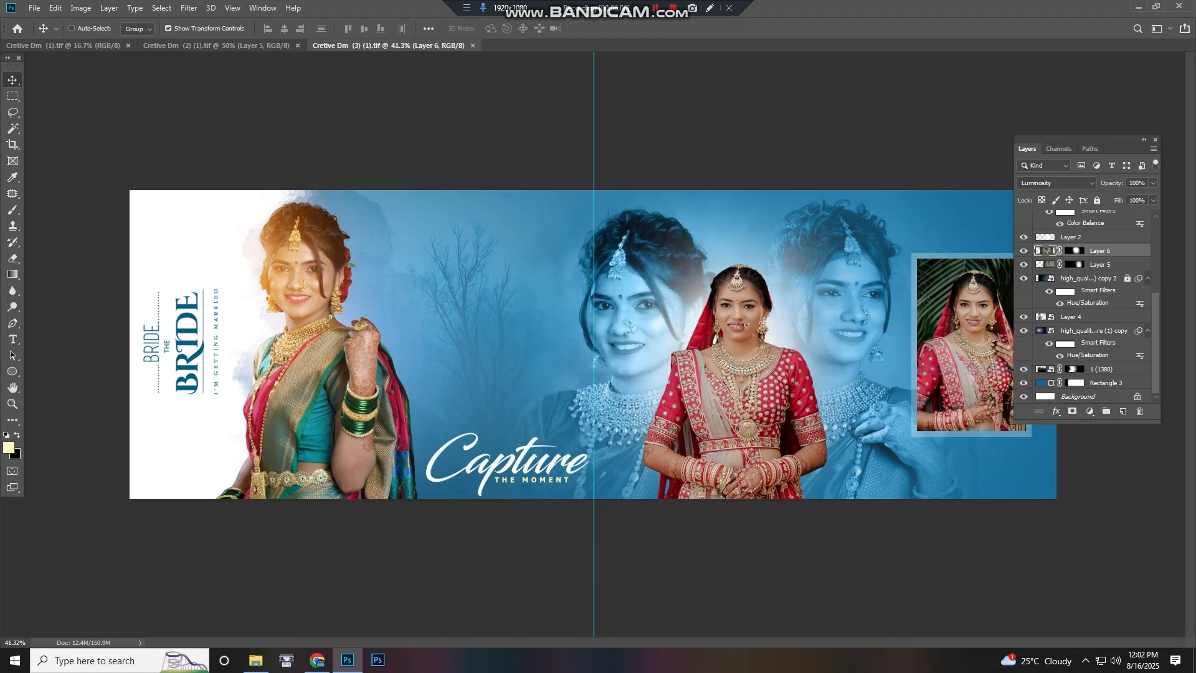
right_click(747, 368)
left_click(773, 405)
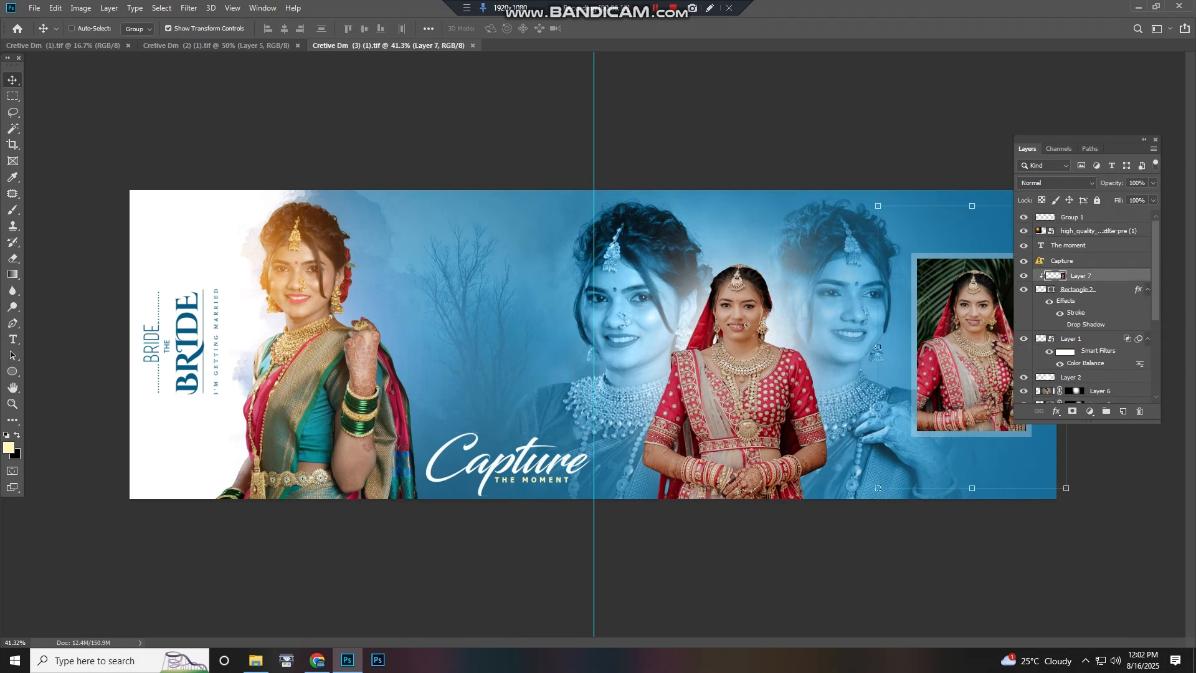
Move the red-lehenga bride photo up within the blue spread and close the document
left_click_drag(953, 312, 1029, 301)
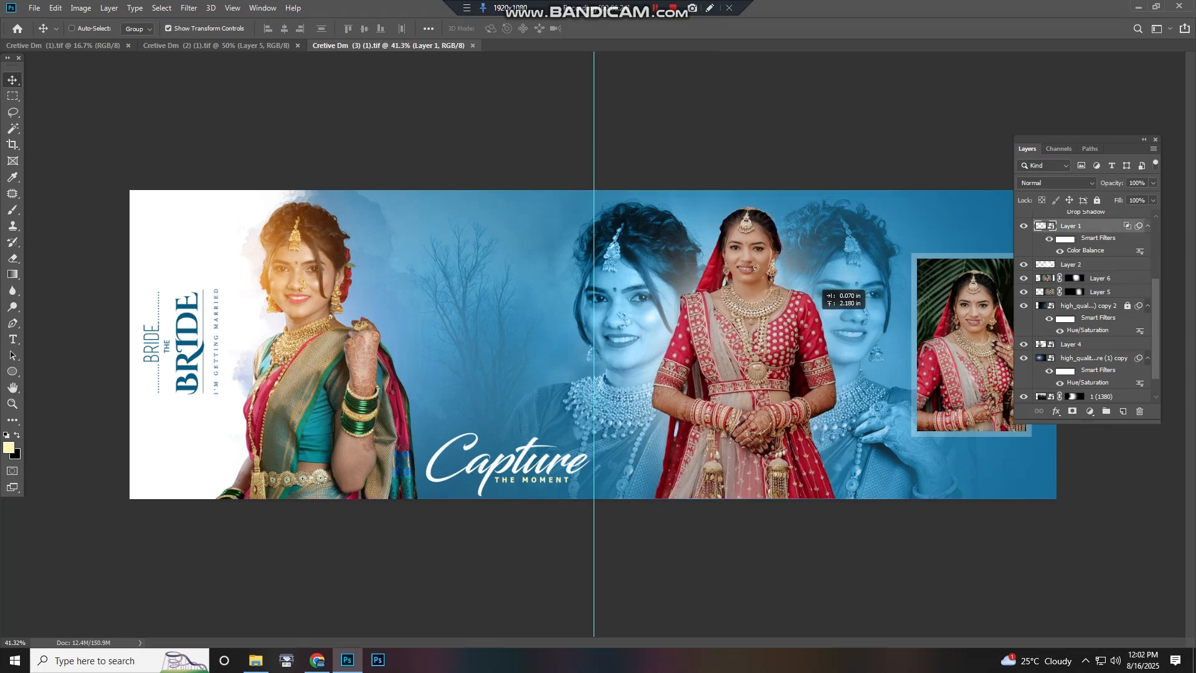
scroll(594, 346, "up", 1)
scroll(294, 335, "up", 5)
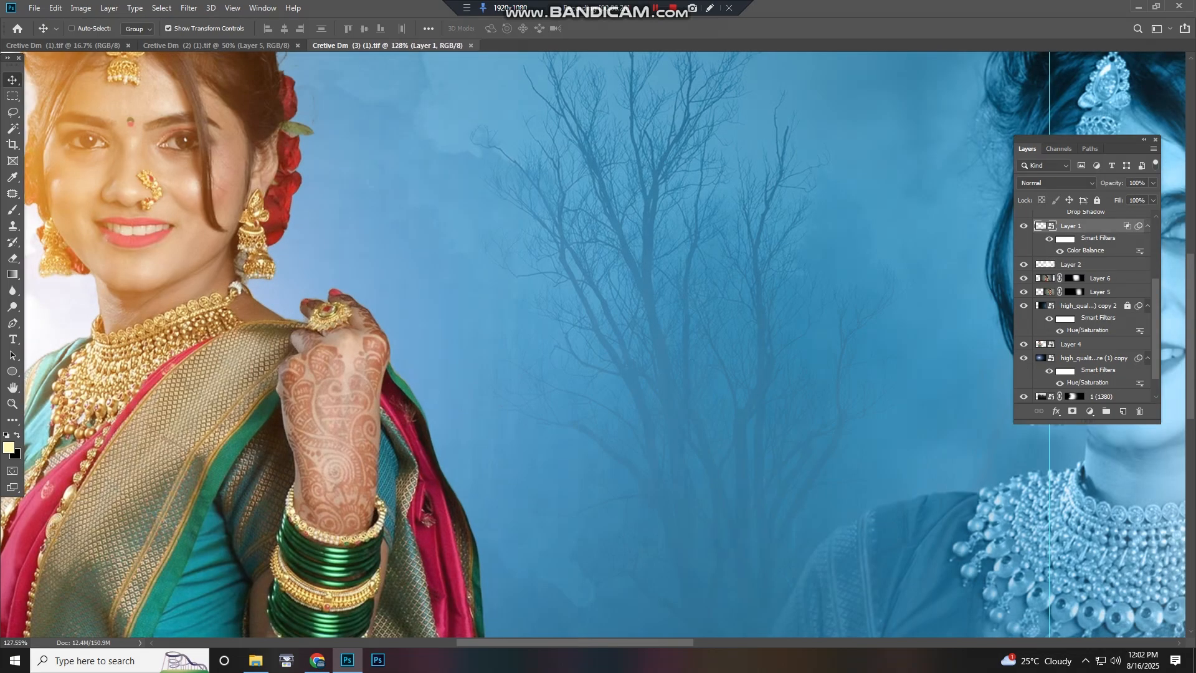
left_click_drag(294, 335, 485, 311)
scroll(504, 347, "down", 5)
scroll(498, 344, "down", 2)
scroll(468, 270, "up", 3)
left_click_drag(624, 428, 108, 412)
left_click_drag(623, 374, 302, 373)
scroll(303, 374, "down", 6)
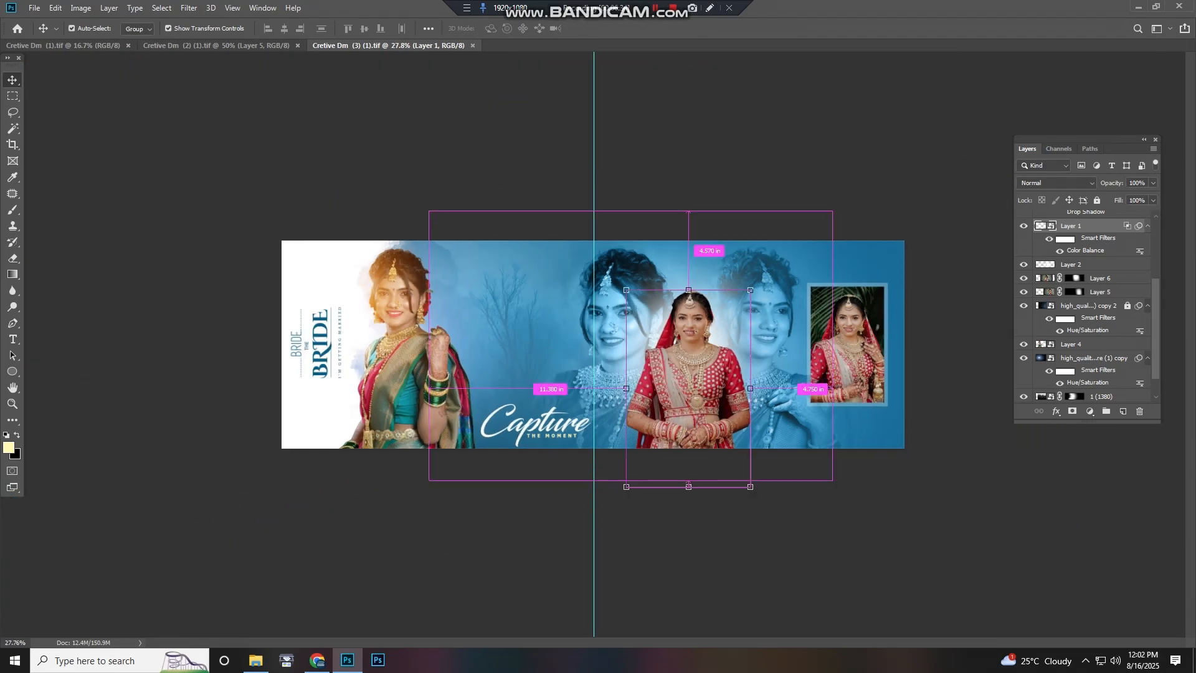
key("ctrl+w")
Zoom in and pan across the Beautiful Look spread to inspect its photos
scroll(537, 374, "up", 3)
left_click_drag(537, 374, 1090, 448)
scroll(577, 388, "down", 2)
scroll(431, 369, "up", 4)
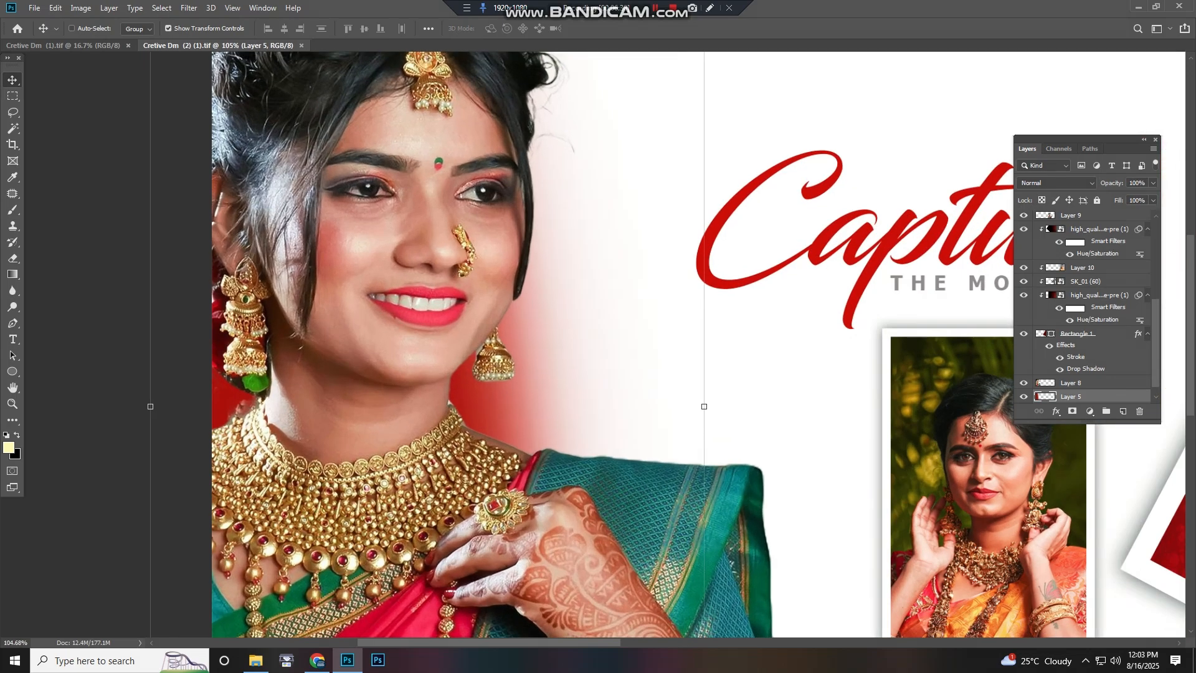
scroll(428, 371, "down", 3)
left_click_drag(755, 450, 583, 434)
scroll(583, 434, "up", 5)
scroll(706, 447, "up", 5)
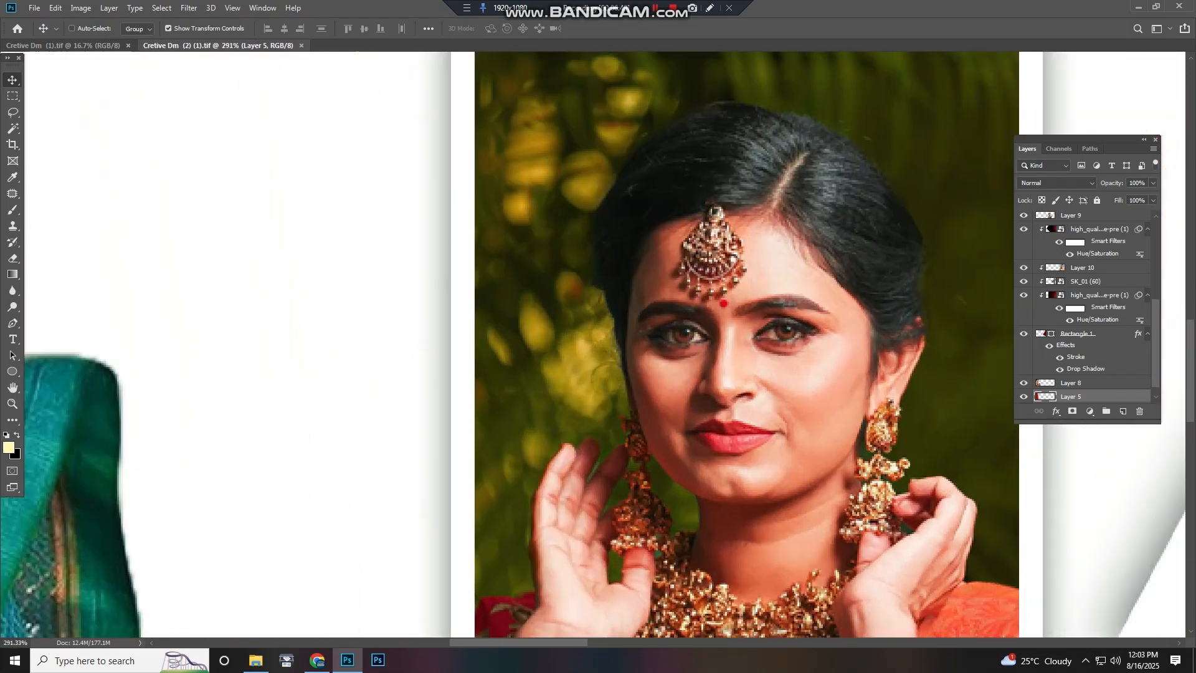
scroll(707, 447, "down", 8)
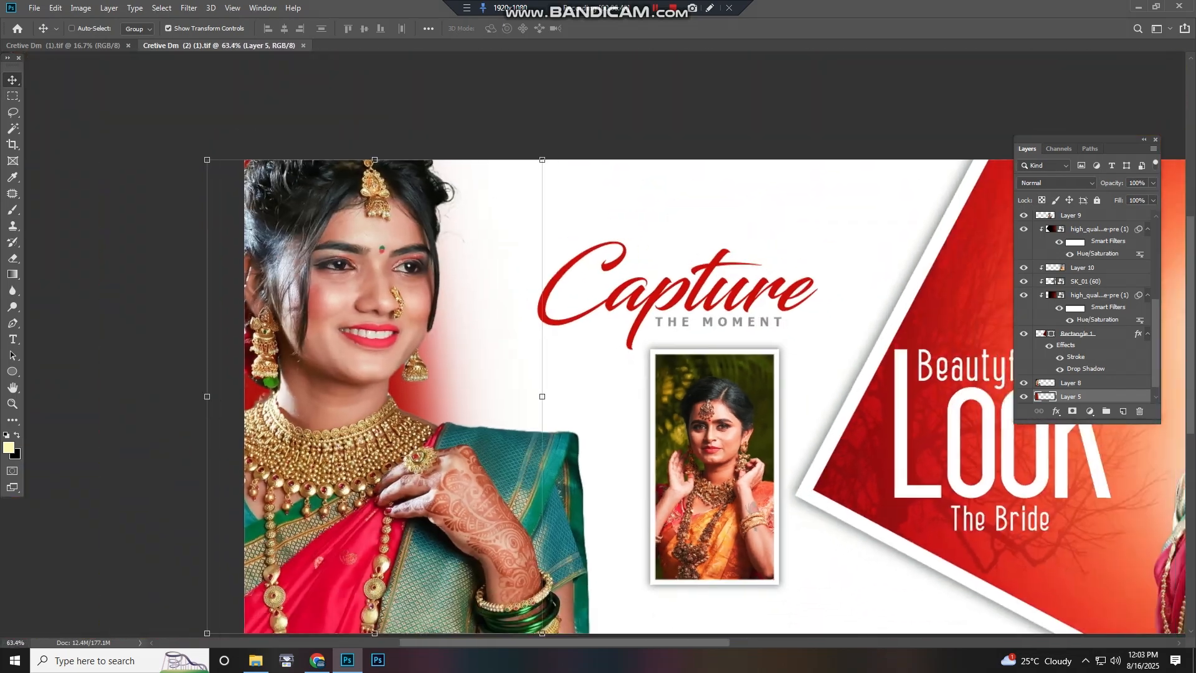
left_click_drag(779, 443, 446, 425)
scroll(763, 442, "up", 3)
scroll(748, 423, "up", 2)
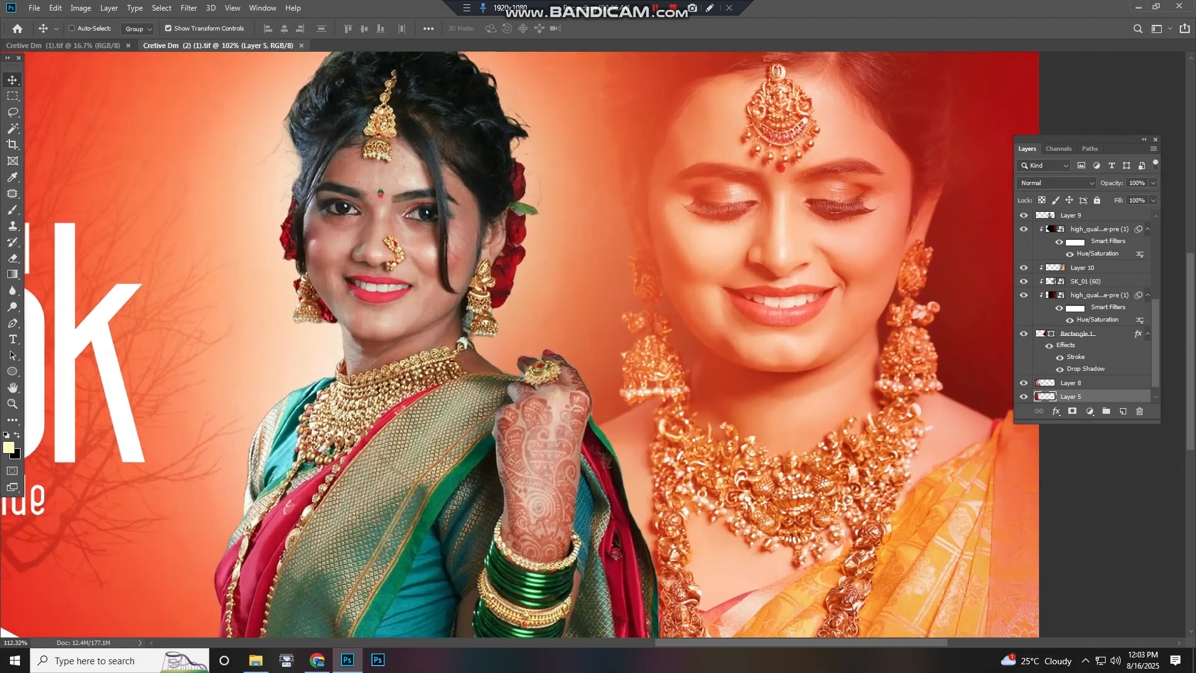
left_click_drag(748, 423, 700, 467)
scroll(748, 424, "up", 3)
left_click_drag(747, 424, 655, 490)
scroll(1005, 332, "down", 14)
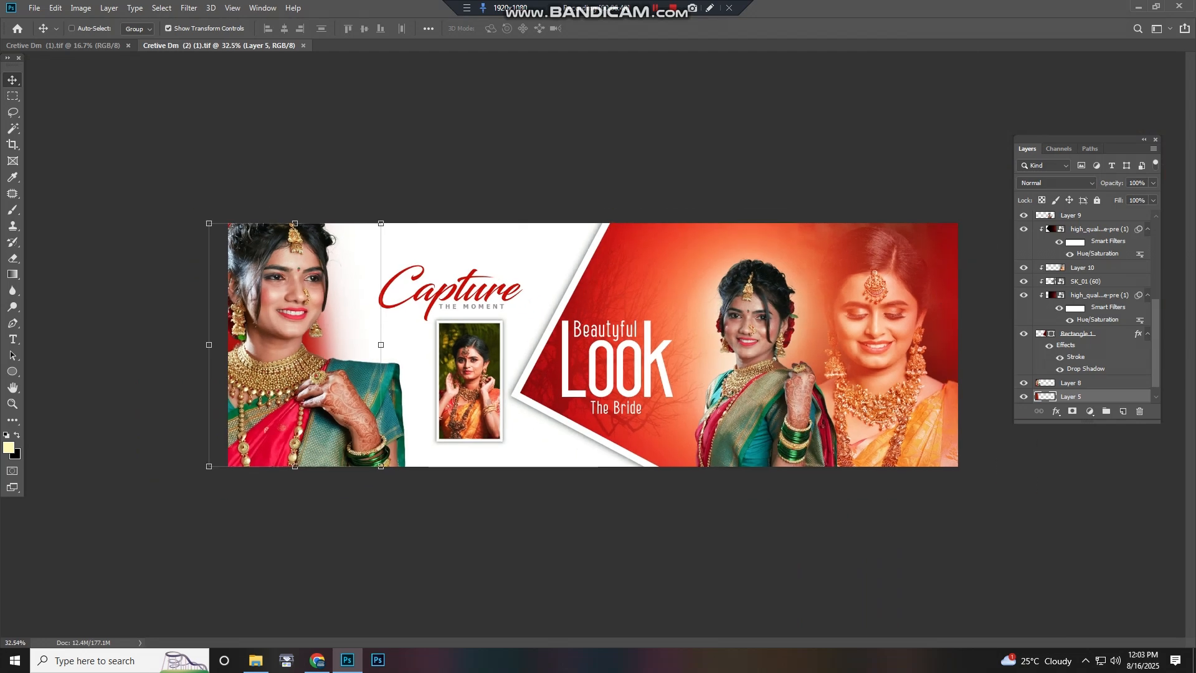
Select Layer 9, Layer 10 and the Look text layer in turn from the overlapping layer lists, nudging Layer 10 slightly
left_click(303, 305)
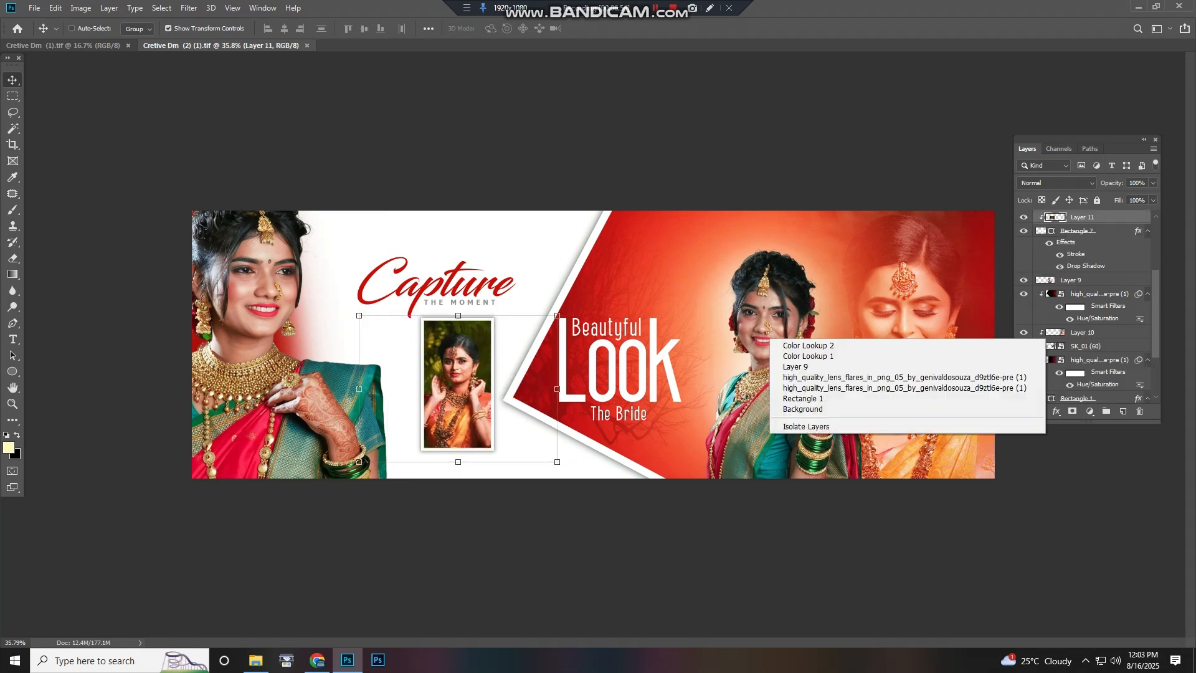
right_click(918, 307)
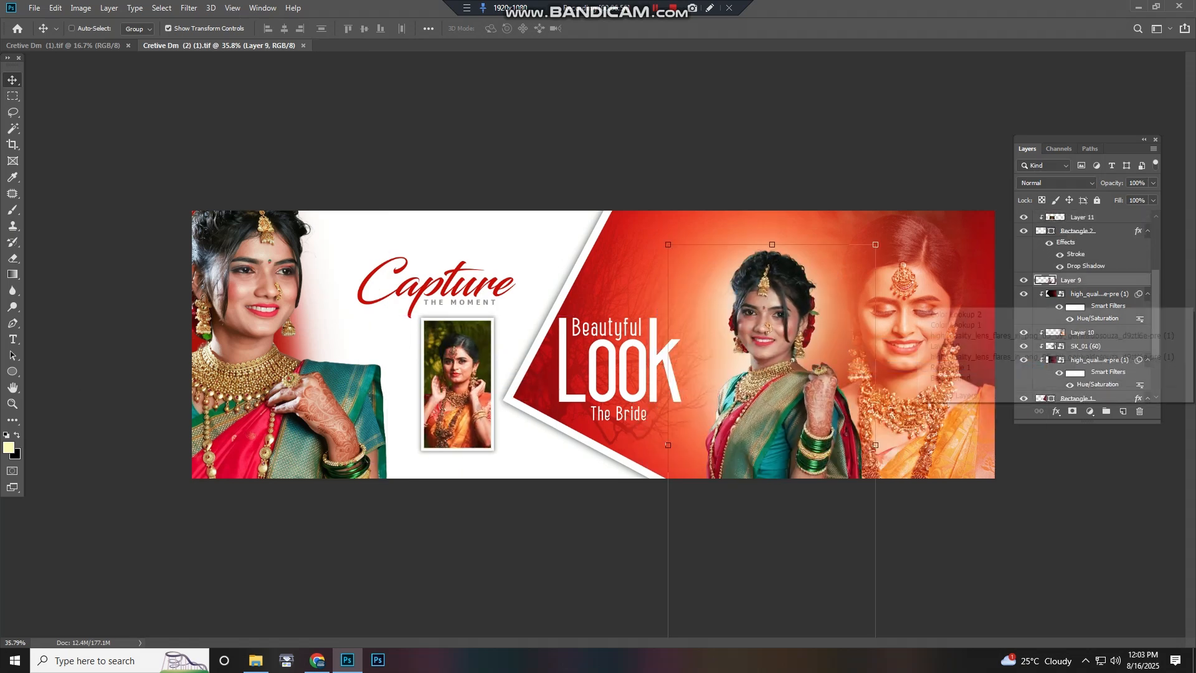
left_click(940, 346)
left_click_drag(872, 339, 912, 330)
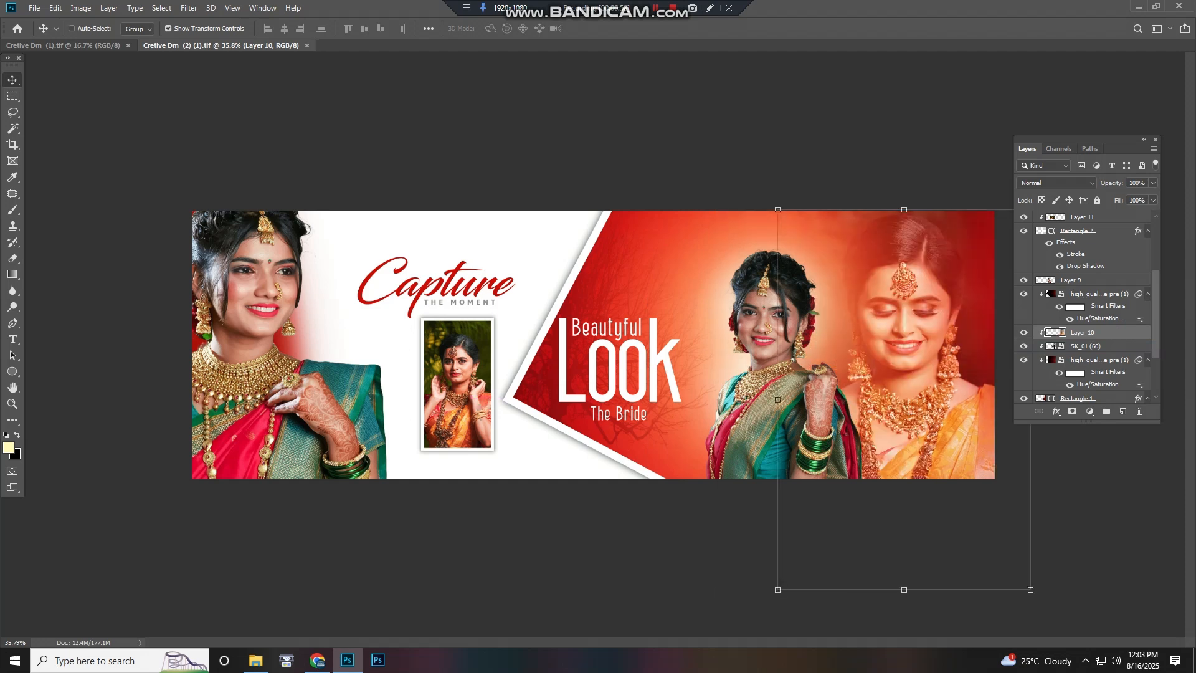
right_click(642, 346)
left_click(663, 375)
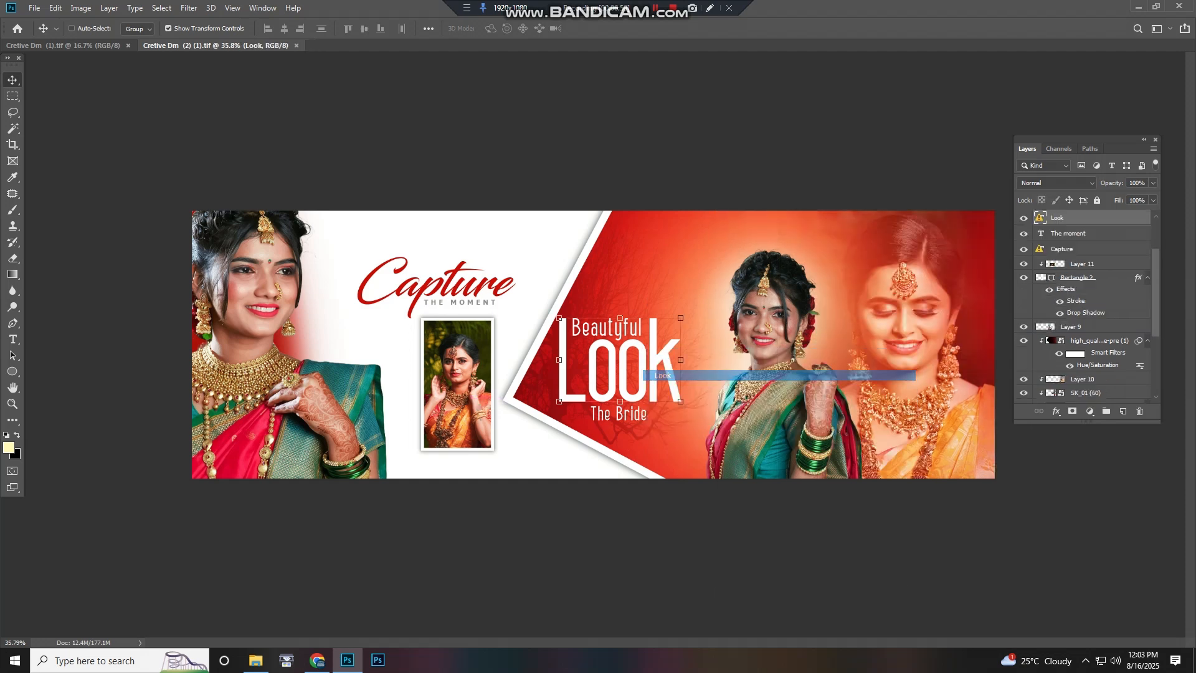
Fit the spread on screen, select the Capture text layer, move it right, and undo the move
key("ctrl+0")
right_click(442, 268)
left_click(477, 295)
left_click_drag(476, 259, 504, 262)
key("ctrl+z")
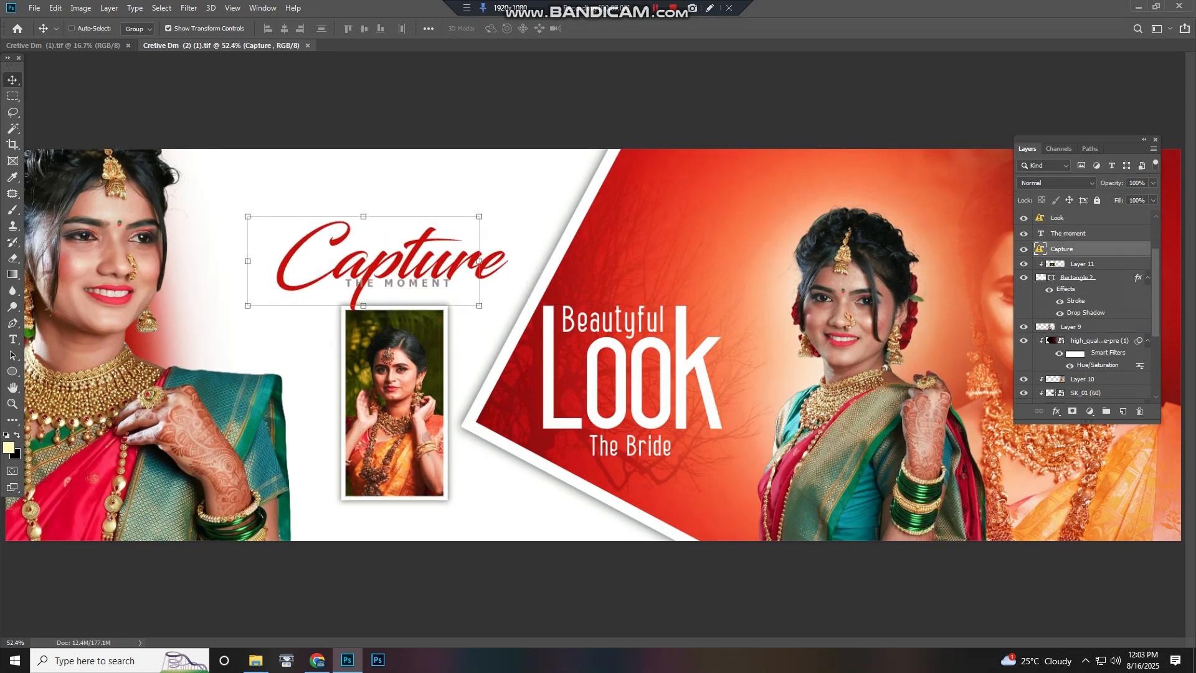
Select the lens flare, SK_01 (60) and Rectangle 1 layers from the overlapping layer lists, nudging Rectangle 1 slightly
scroll(451, 397, "up", 3)
left_click(535, 415)
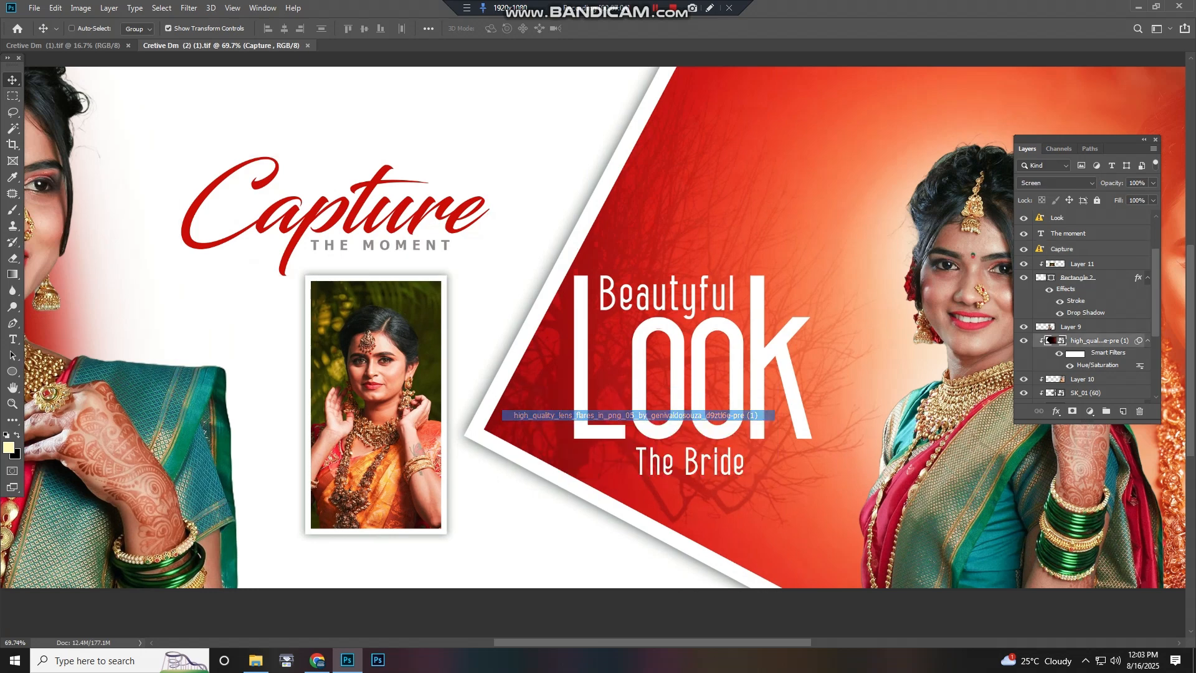
right_click(500, 405)
left_click(531, 441)
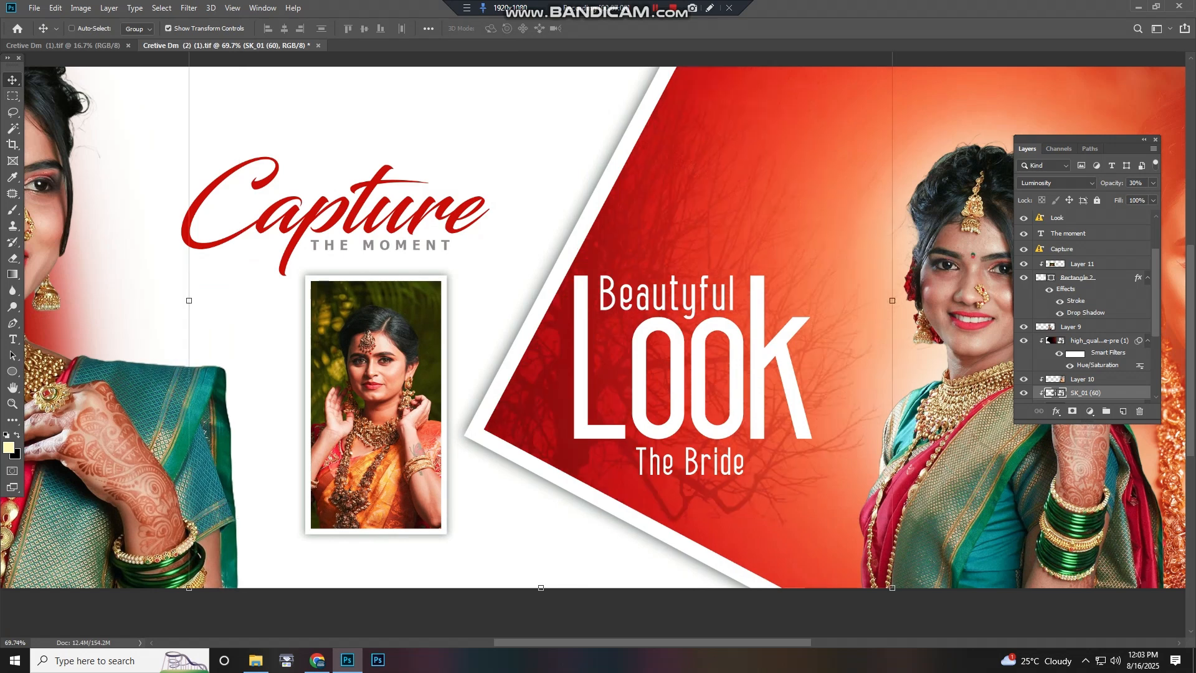
right_click(509, 372)
left_click(540, 432)
mouse_move(540, 432)
left_mouse_down()
mouse_move(572, 316)
mouse_move(519, 408)
mouse_move(544, 437)
left_mouse_up()
scroll(593, 349, "down", 6)
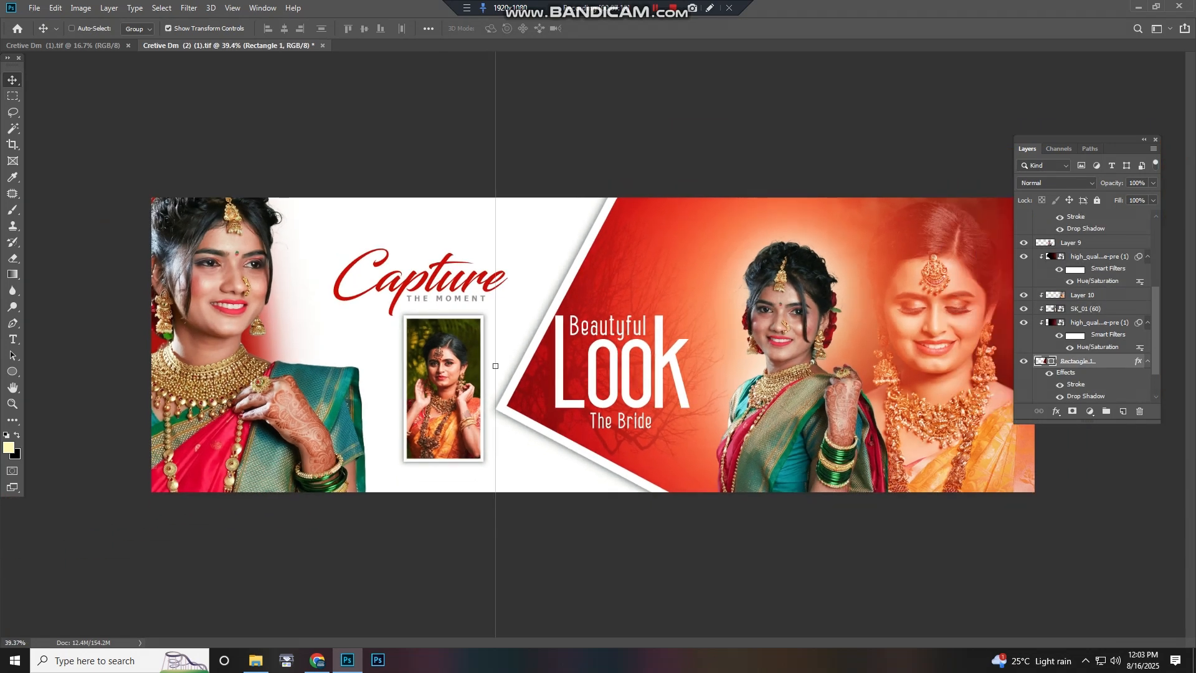
Zoom in on the bride photos at the right of the Beautyful Look spread and close the document without saving
scroll(829, 355, "up", 8)
left_click_drag(828, 355, 488, 361)
left_click_drag(674, 374, 544, 375)
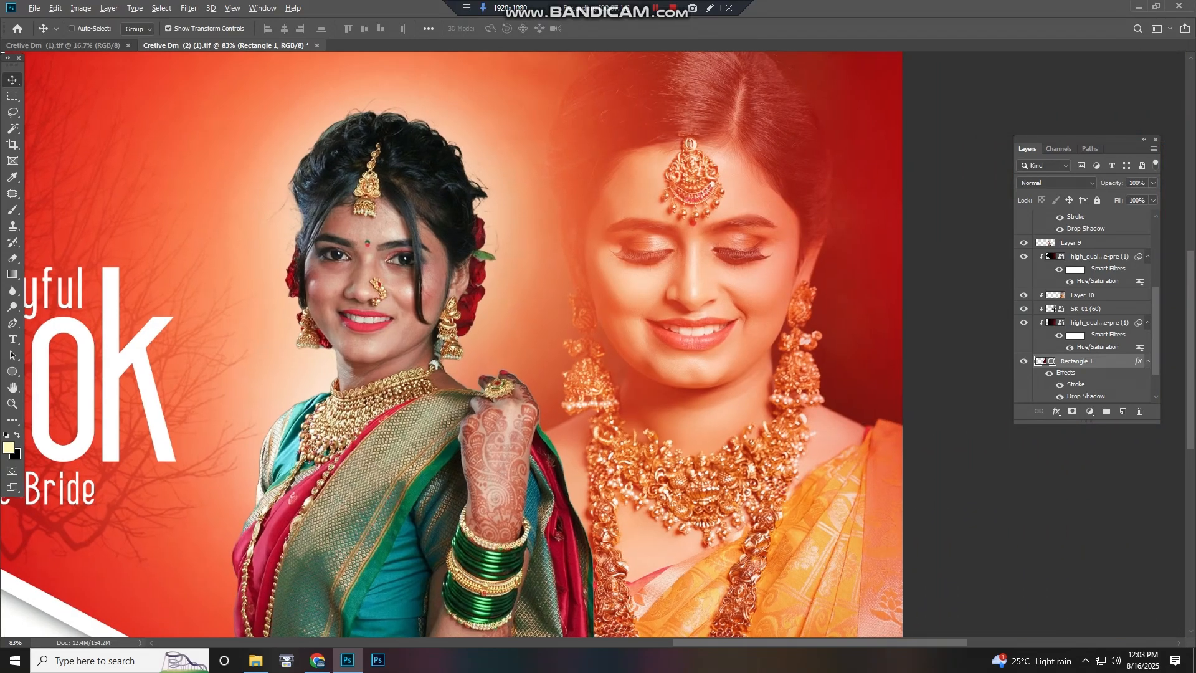
scroll(544, 375, "up", 3)
scroll(544, 375, "down", 5)
scroll(544, 375, "down", 4)
key("ctrl+w")
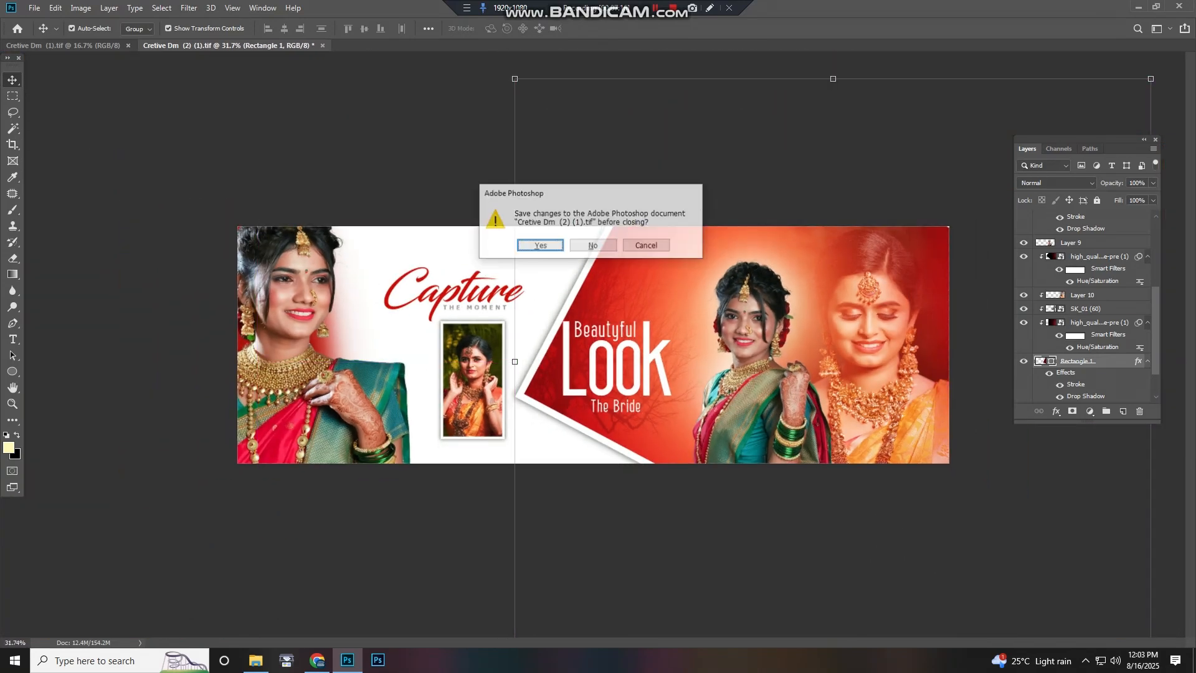
key("n")
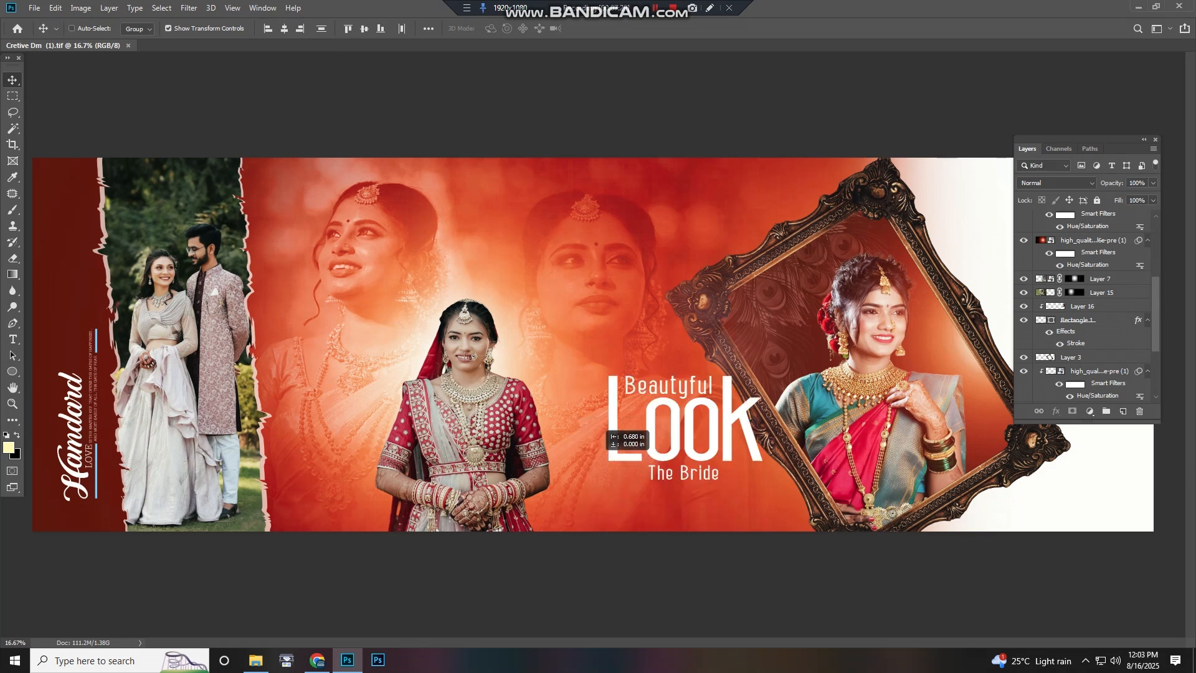
Nudge the Beautyful Look The Bride title down and pick Layer 14, Layer 15 and Layer 7 from the overlapping layer lists
left_click_drag(603, 430, 594, 453)
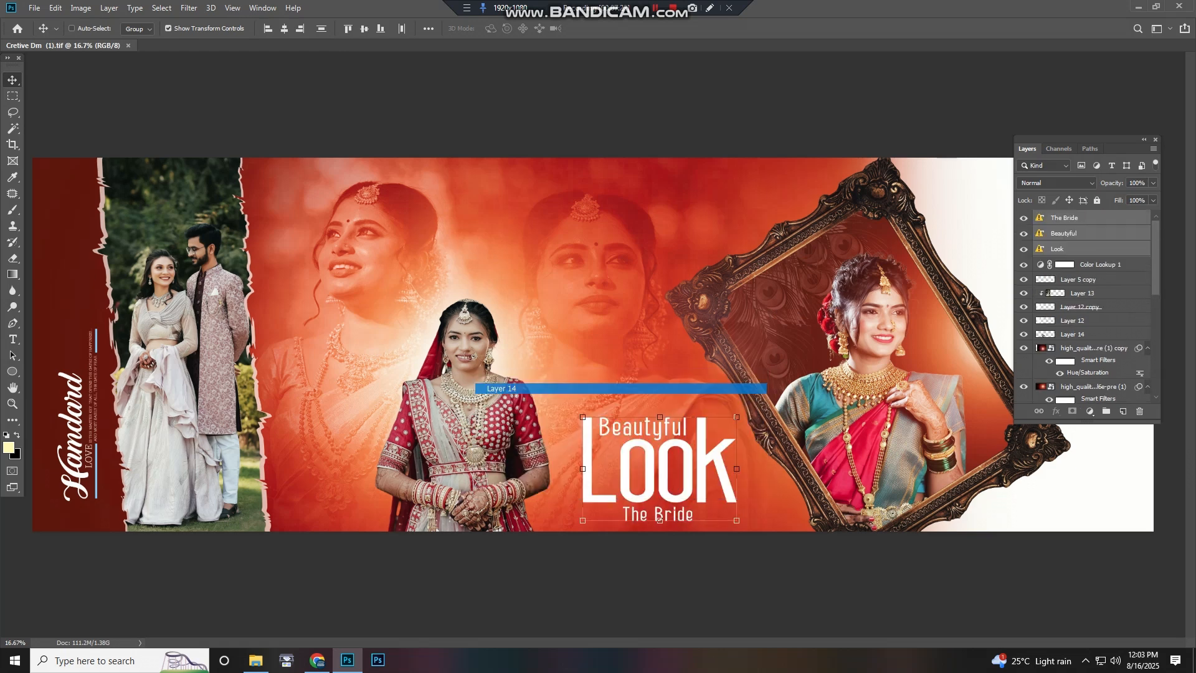
left_click(501, 389)
right_click(369, 268)
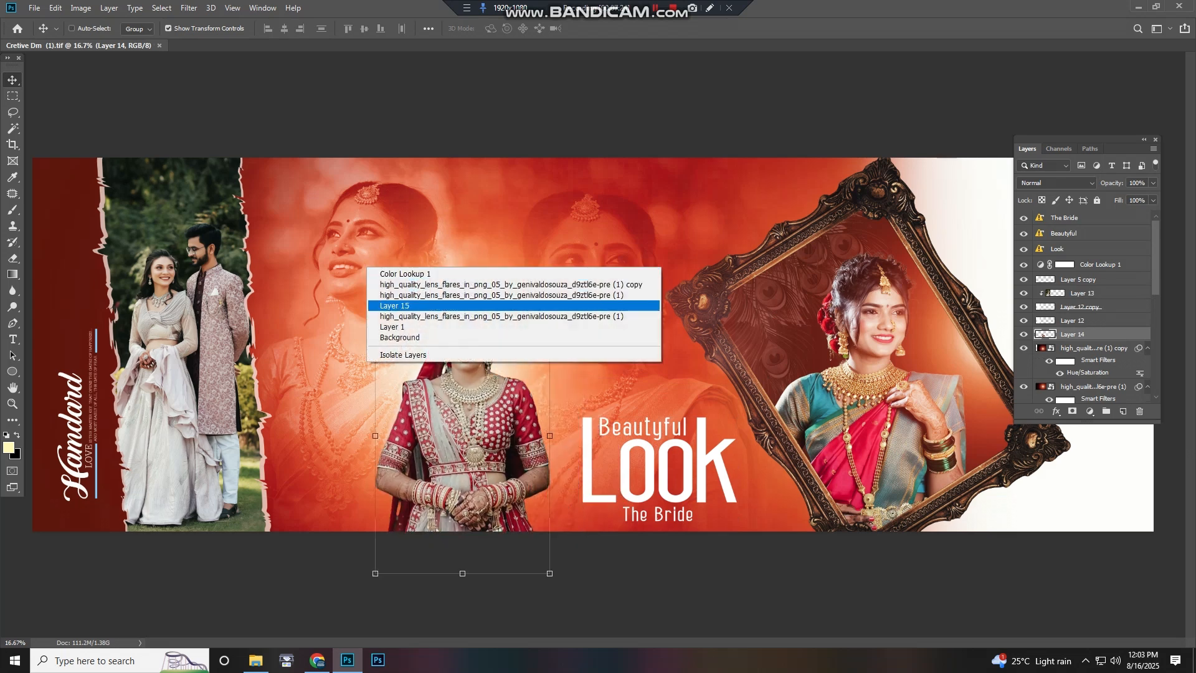
left_click(394, 305)
right_click(612, 282)
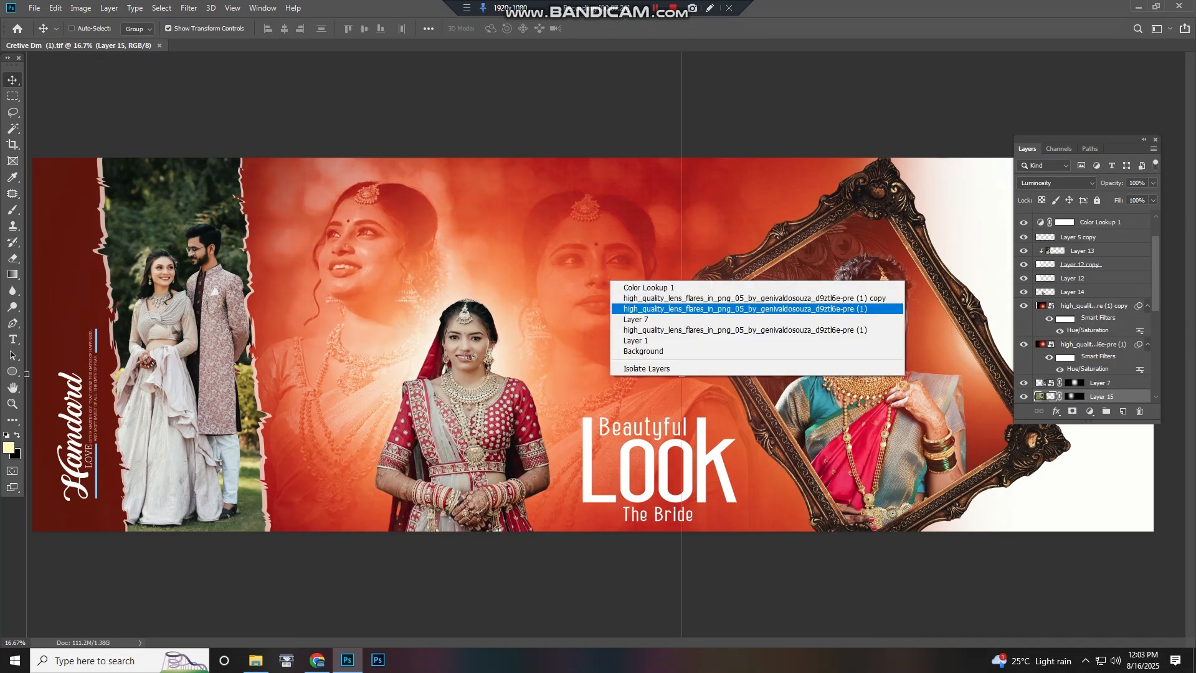
left_click(635, 319)
Select Layer 2, the bride photo inside the ornate frame, and move it slightly upward
scroll(593, 345, "down", 2)
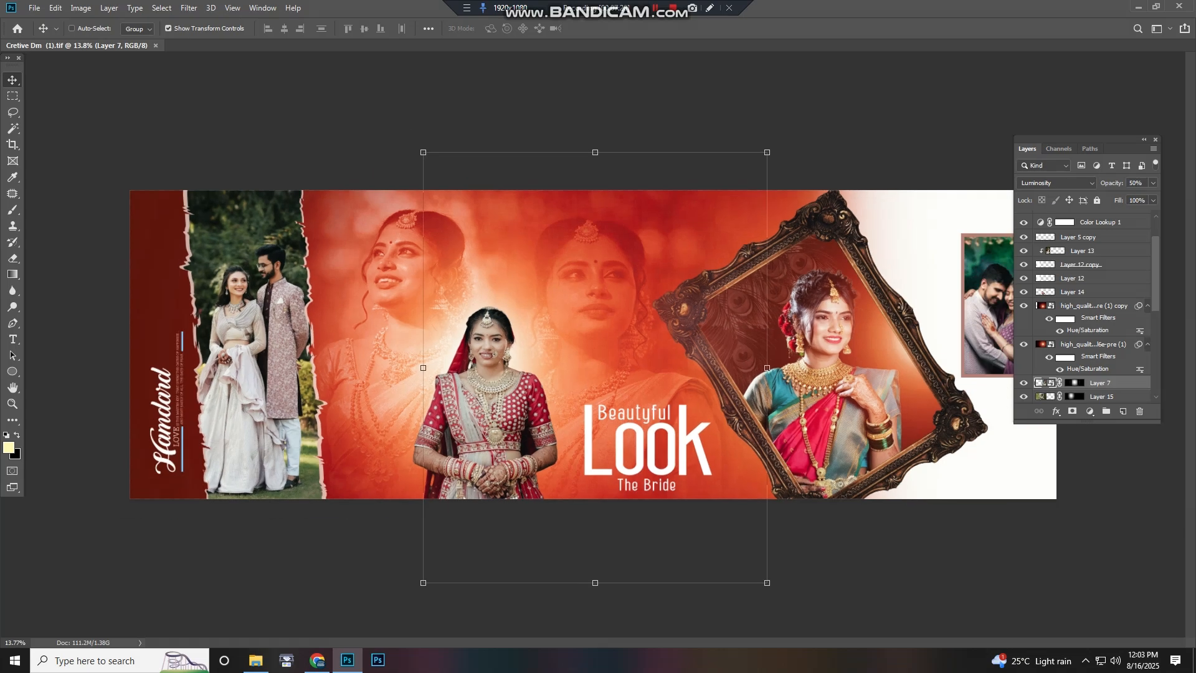
right_click(834, 351)
left_click(857, 387)
left_click_drag(834, 352, 842, 307)
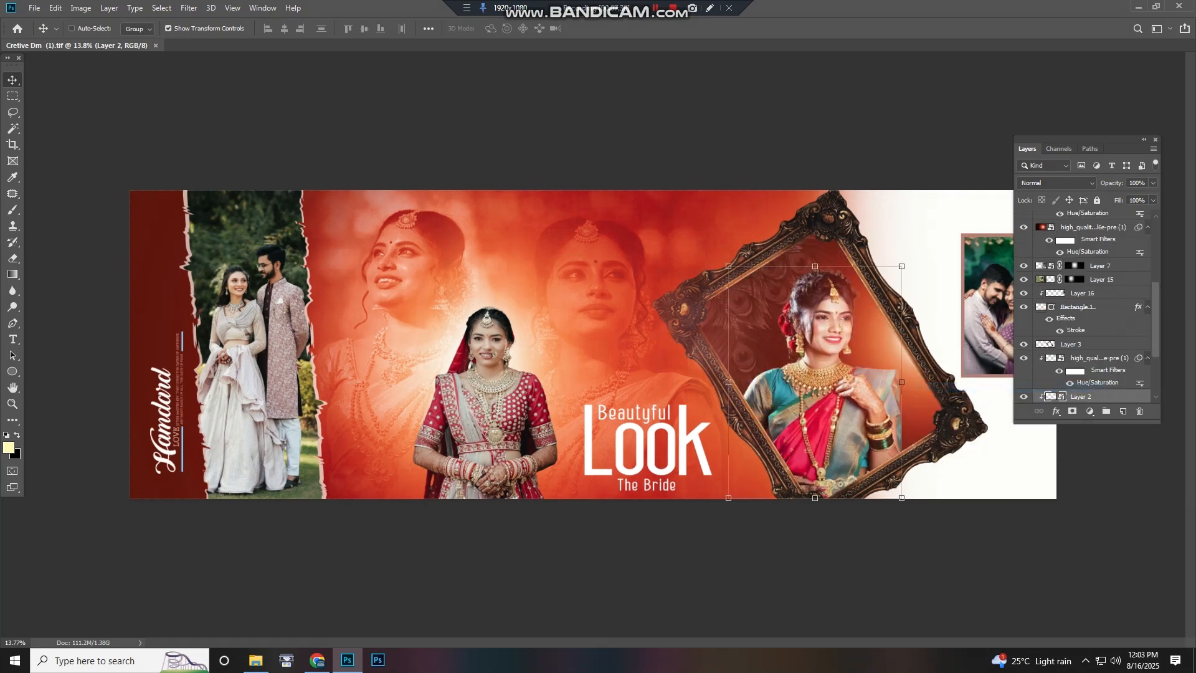
Zoom and pan across the red spread to inspect the framed bride, couple and lehenga bride photos
scroll(808, 381, "up", 7)
left_click_drag(992, 384, 665, 398)
scroll(702, 389, "up", 3)
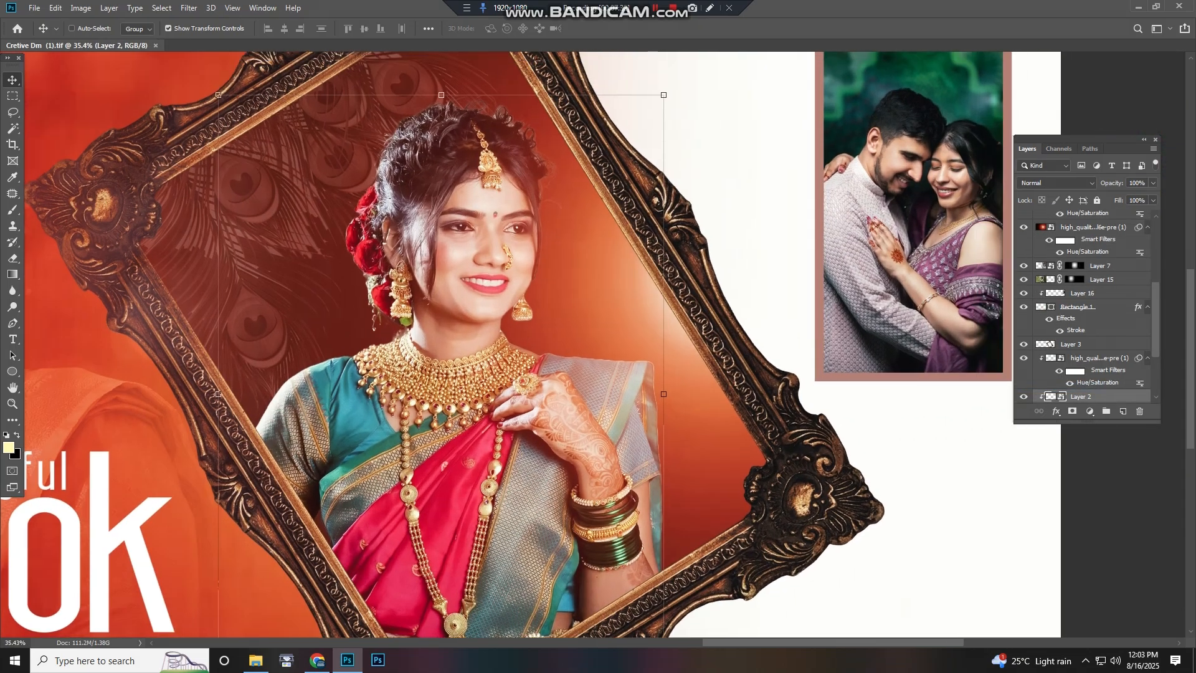
scroll(667, 277, "up", 4)
left_click_drag(911, 239, 1165, 288)
scroll(666, 277, "down", 6)
left_click_drag(498, 281, 901, 290)
left_click_drag(561, 299, 904, 322)
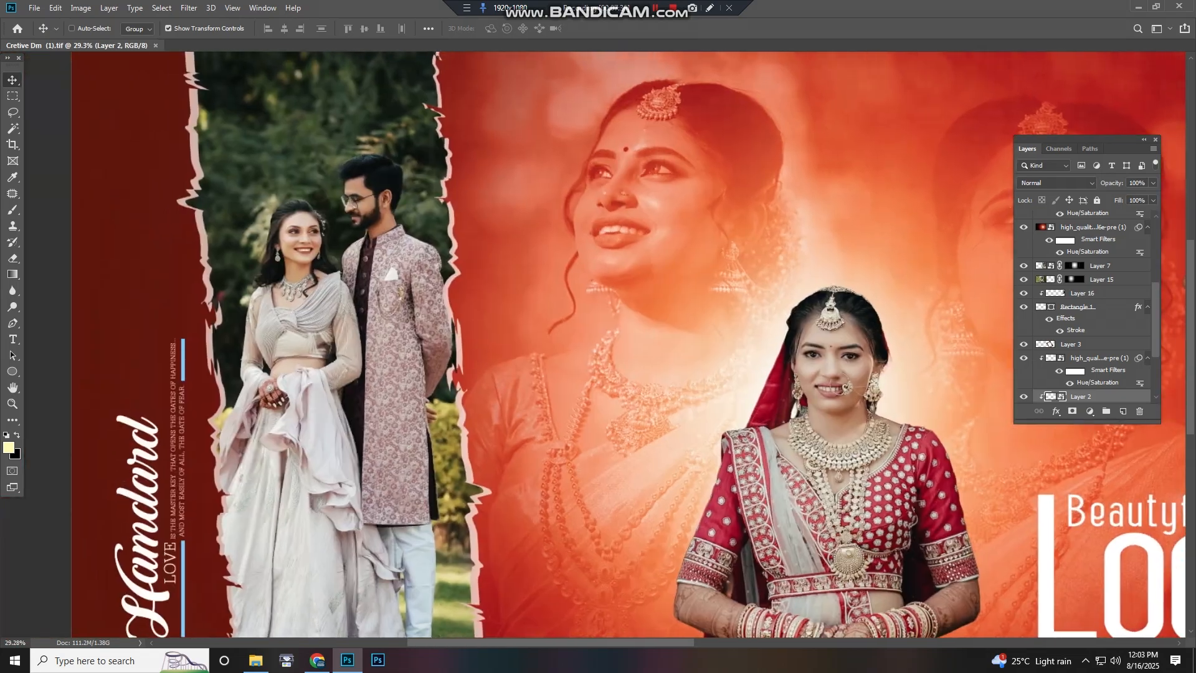
left_click_drag(379, 311, 520, 297)
scroll(520, 297, "up", 5)
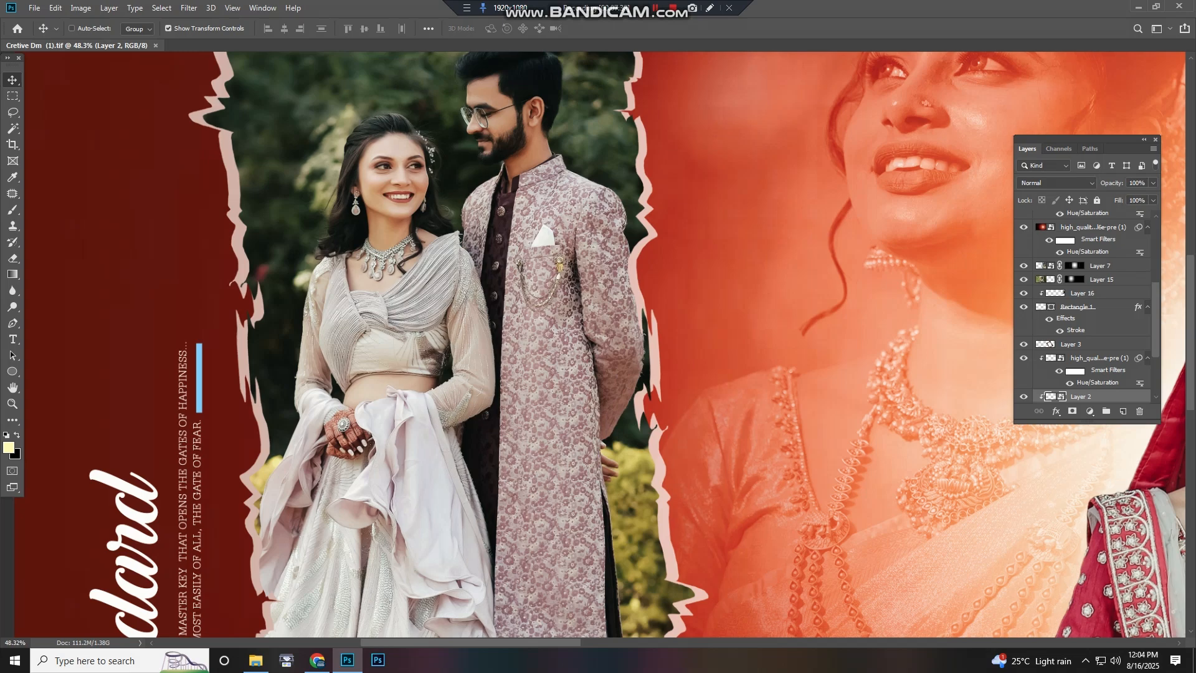
scroll(538, 311, "down", 11)
scroll(234, 308, "up", 9)
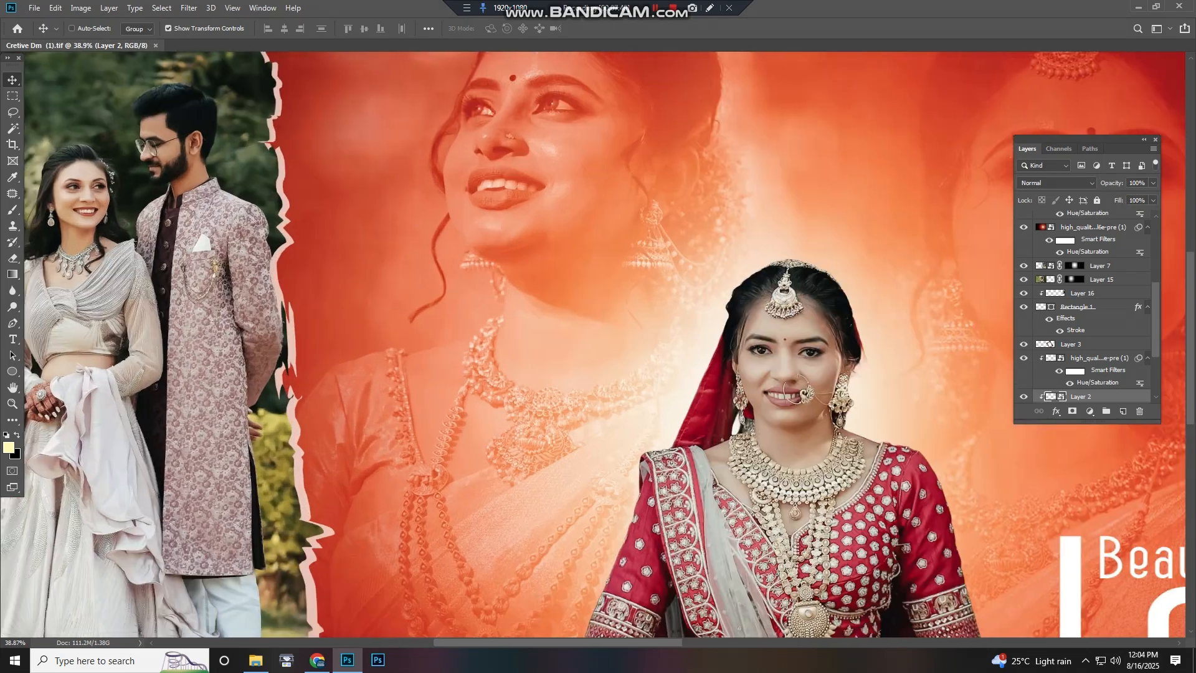
left_click_drag(234, 308, 1064, 346)
scroll(389, 311, "down", 4)
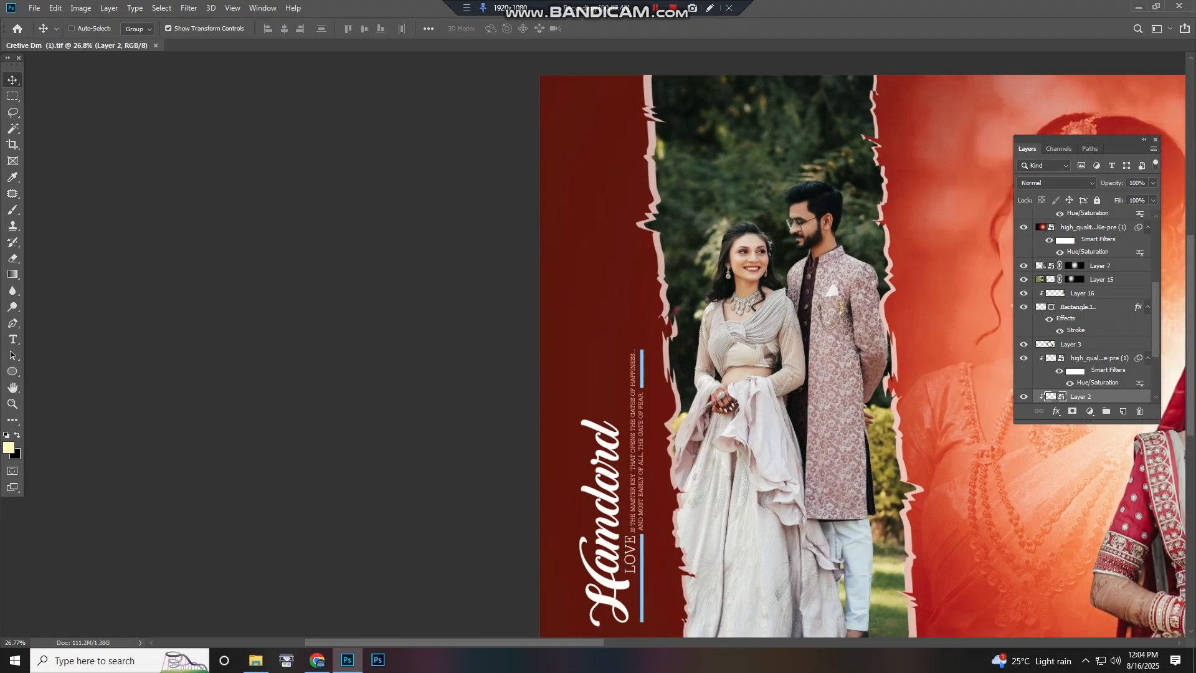
left_click_drag(872, 349, 273, 314)
left_click_drag(997, 337, 180, 318)
scroll(532, 345, "down", 2)
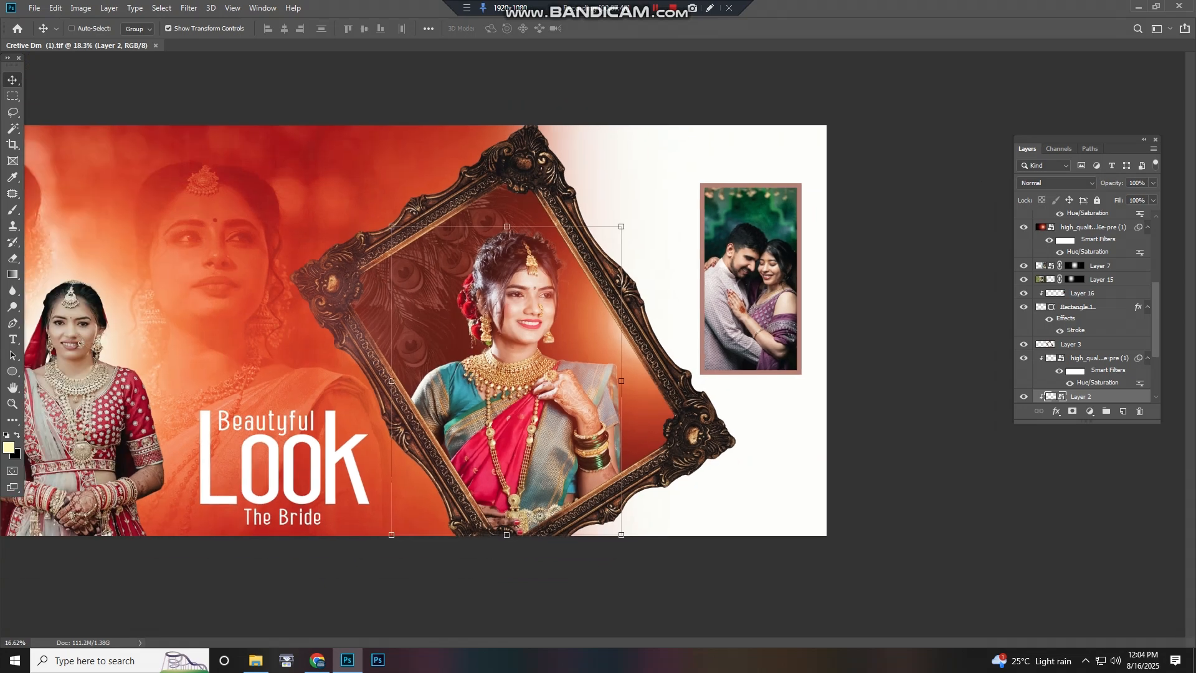